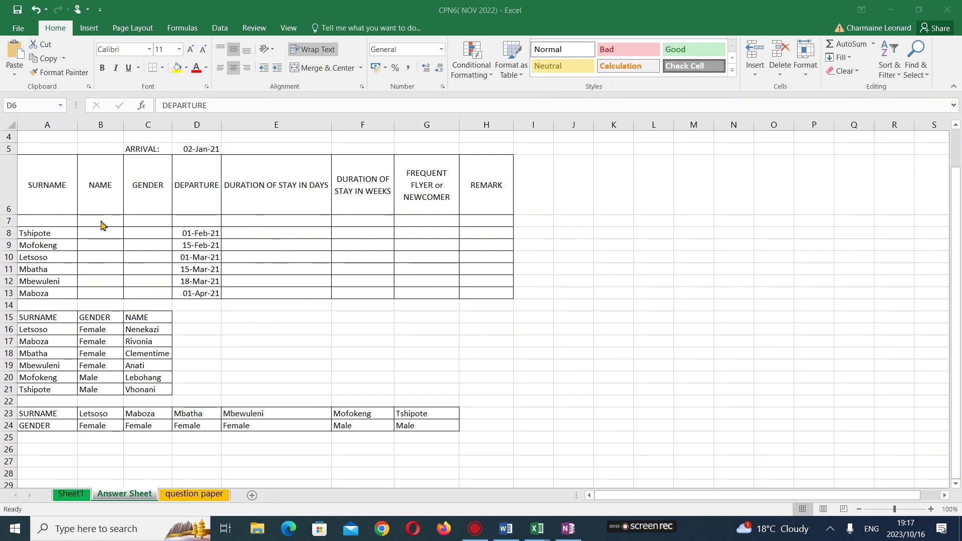
Step: Read instructions A to F on the question paper sheet and compare them with the tables on the Answer Sheet
click(433, 471)
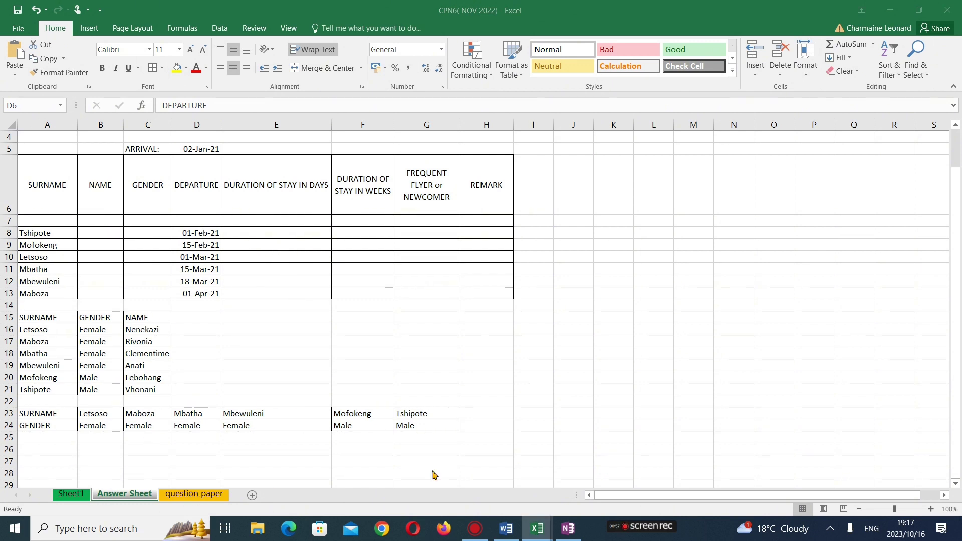
click(195, 494)
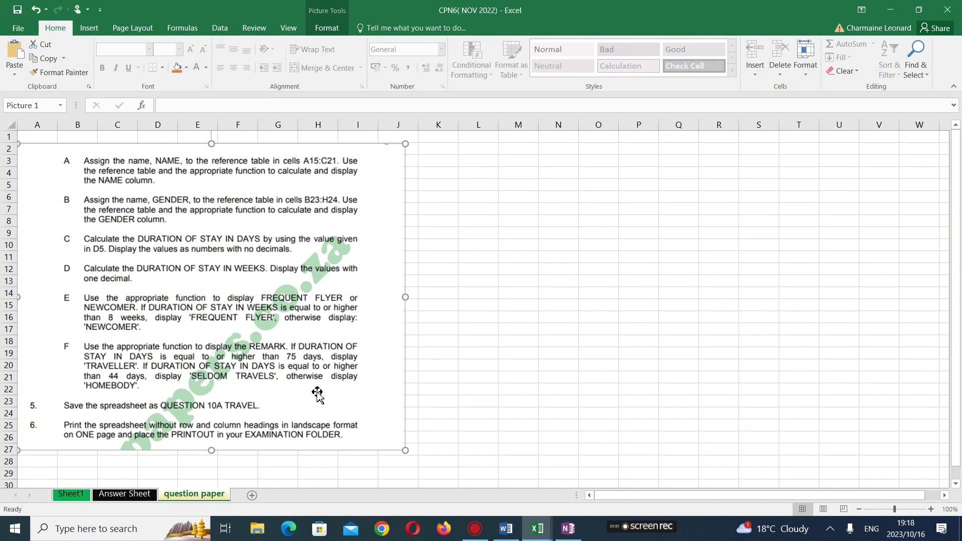
click(125, 496)
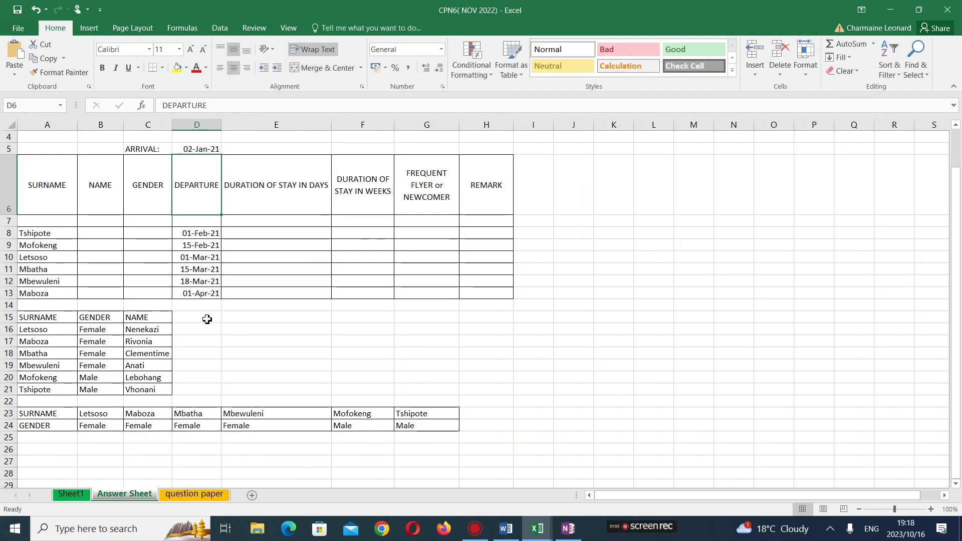
click(108, 235)
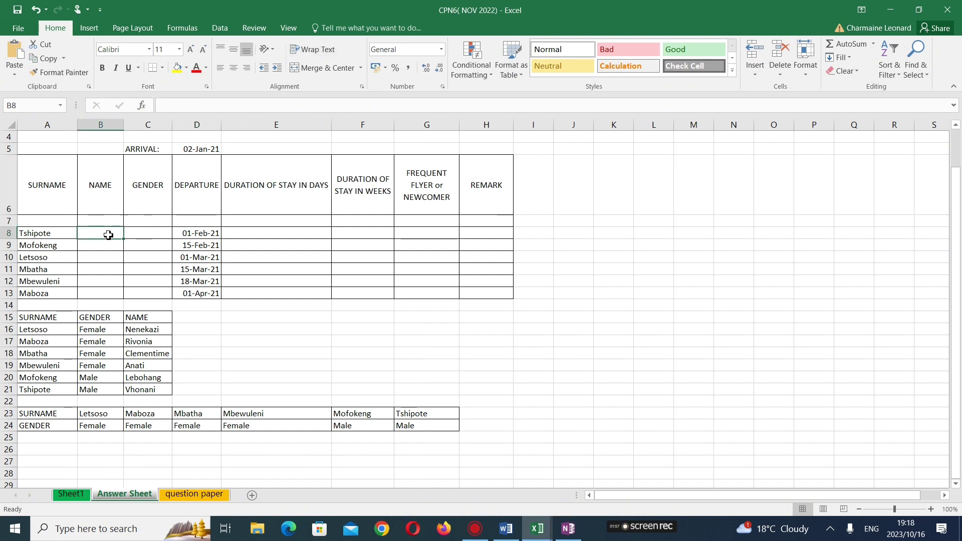
click(199, 495)
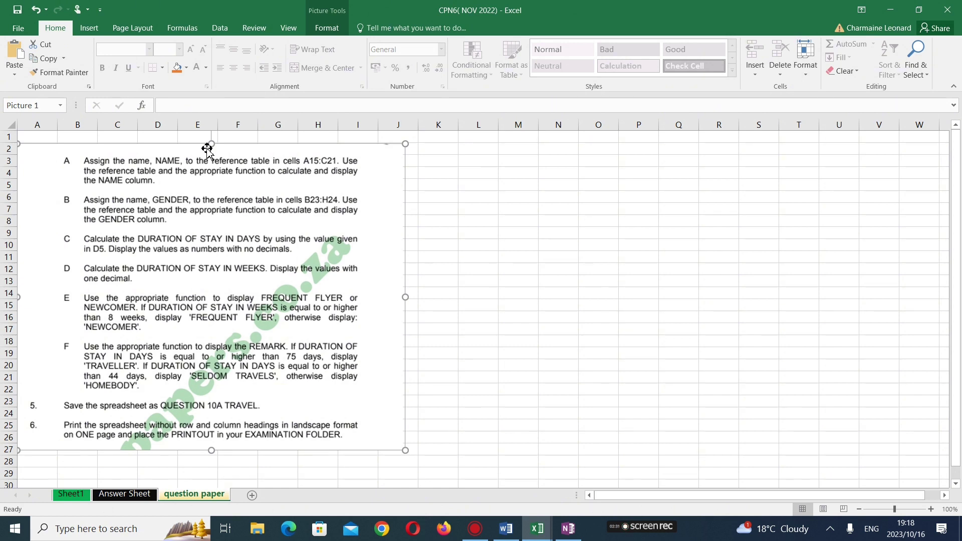
click(133, 495)
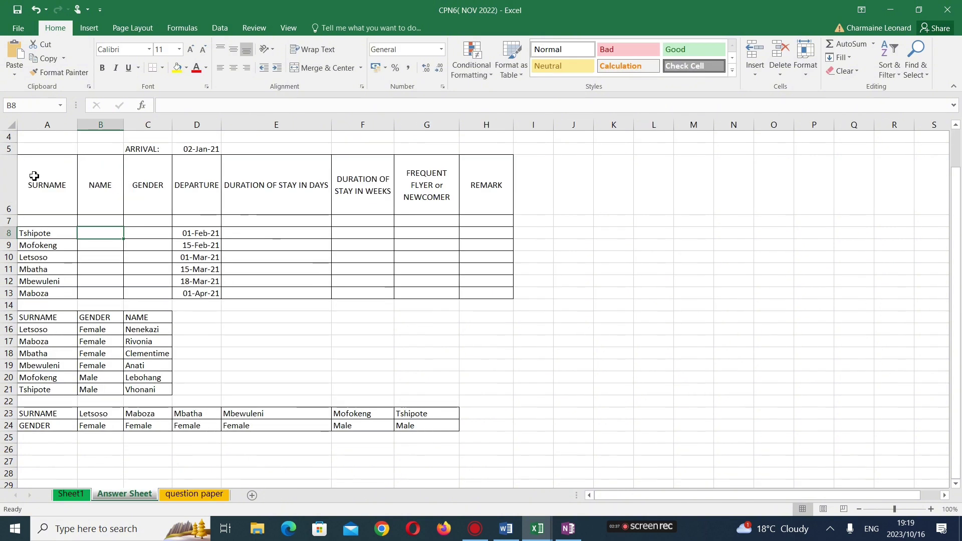
key(shift+Left)
key(shift+Down)
key(shift+Down)
key(shift+Down)
key(shift+Down)
key(shift+Down)
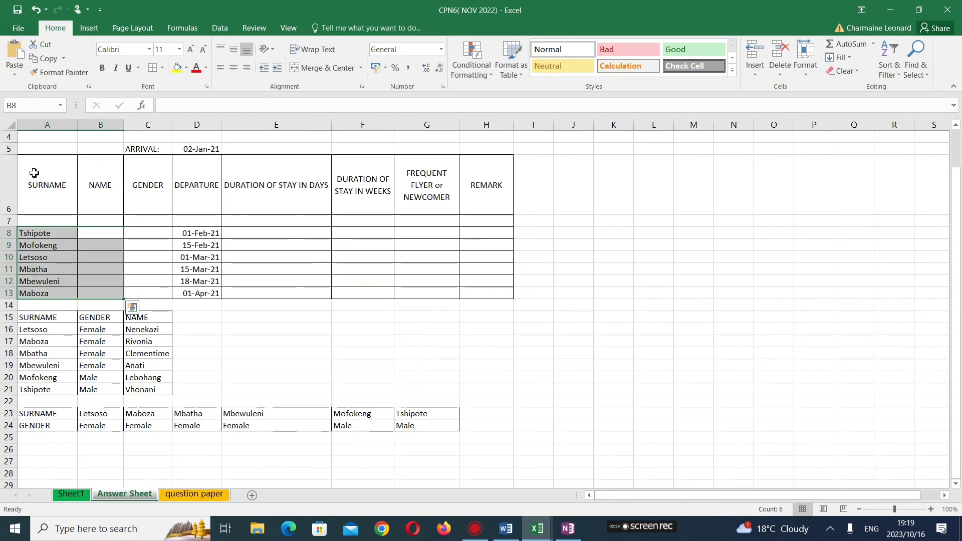
Step: Format the range A1:H26 on the Answer Sheet in Arial, size 12
scroll(33, 150, up, 1)
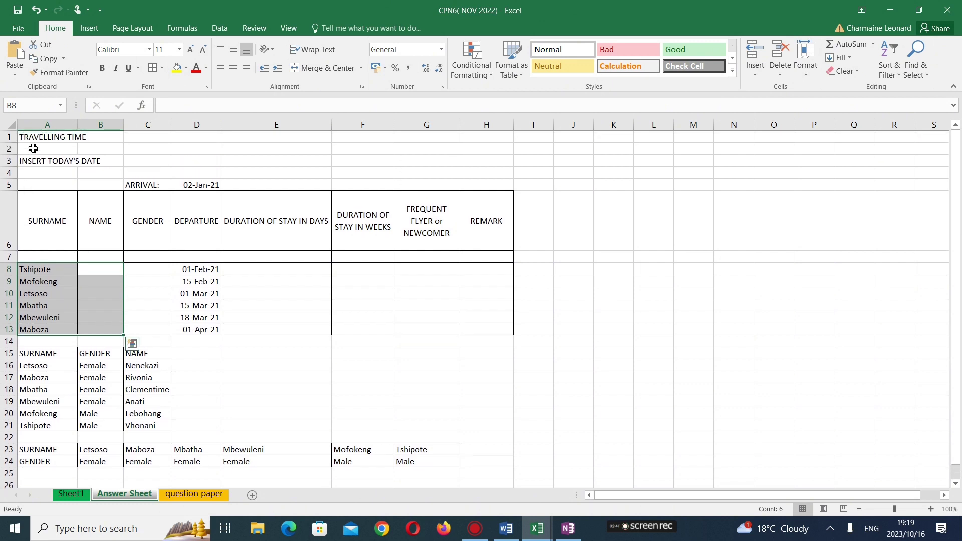
drag(36, 139, 482, 173)
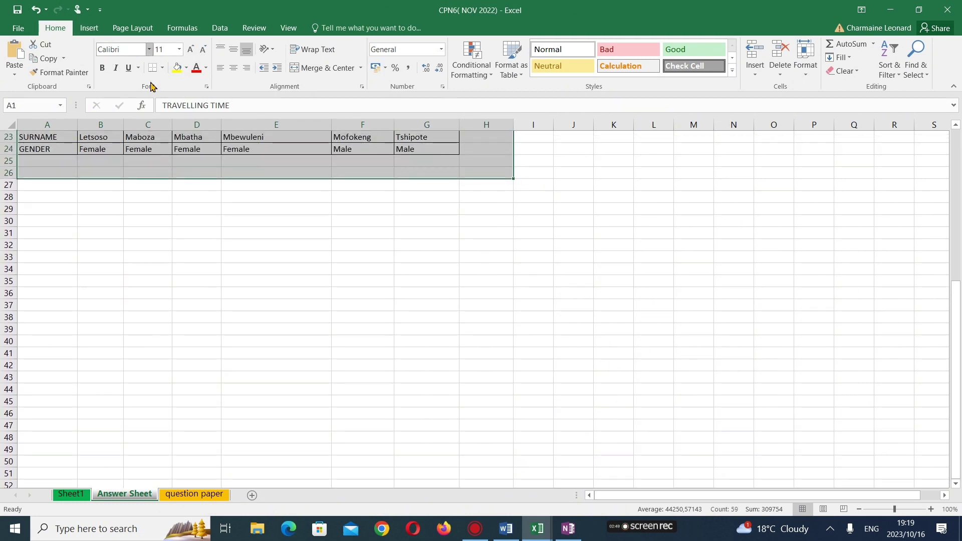
click(149, 50)
click(130, 151)
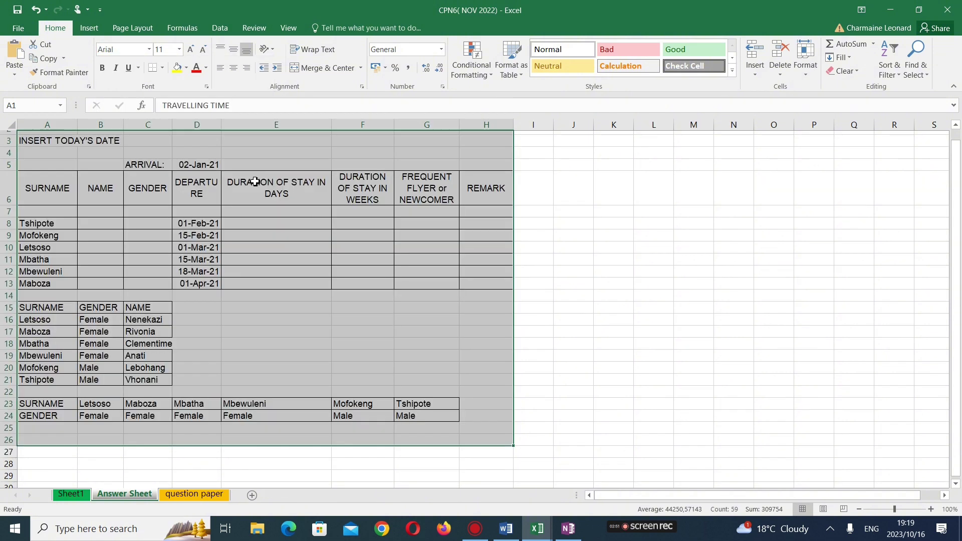
click(179, 49)
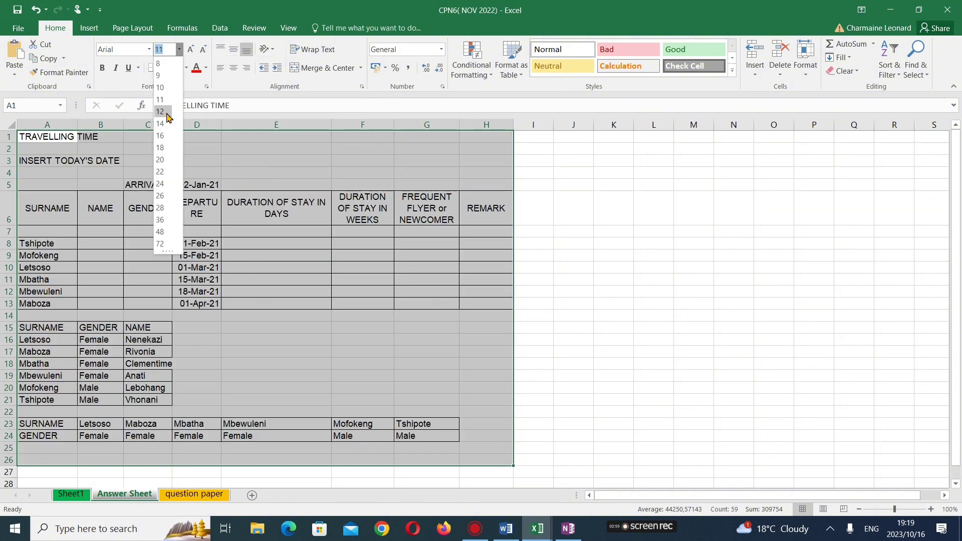
click(168, 116)
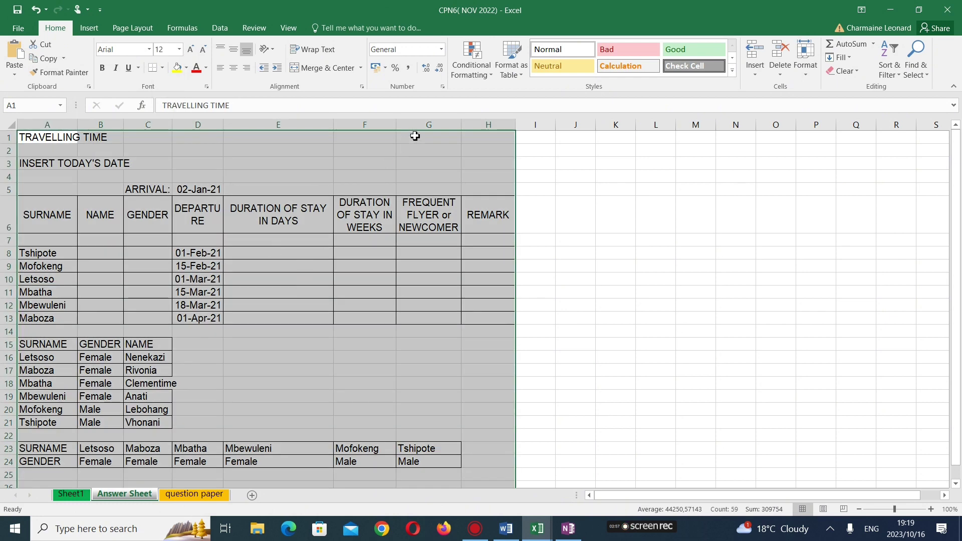
click(247, 266)
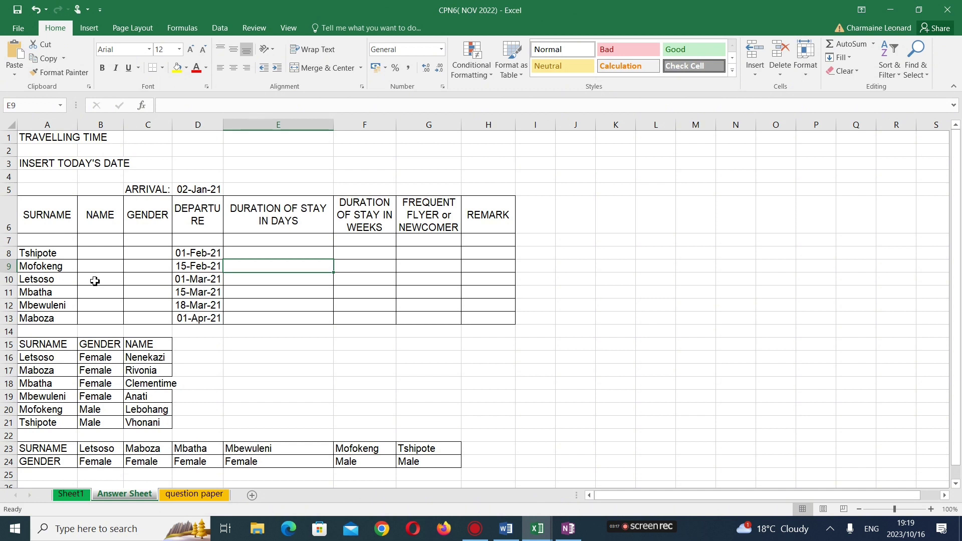
Step: Widen column C to fit its entries and assign the name NAME to the reference table in A15:C21
click(214, 494)
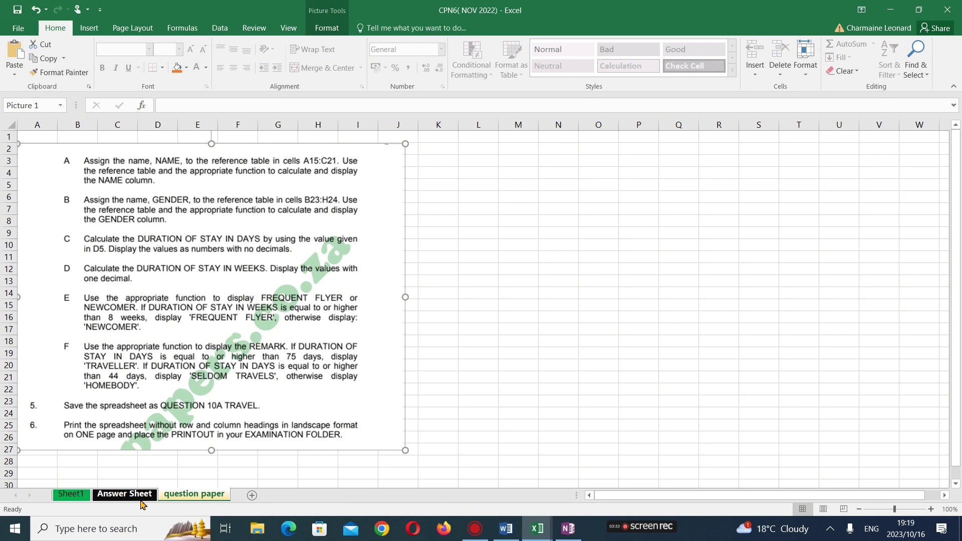
click(125, 495)
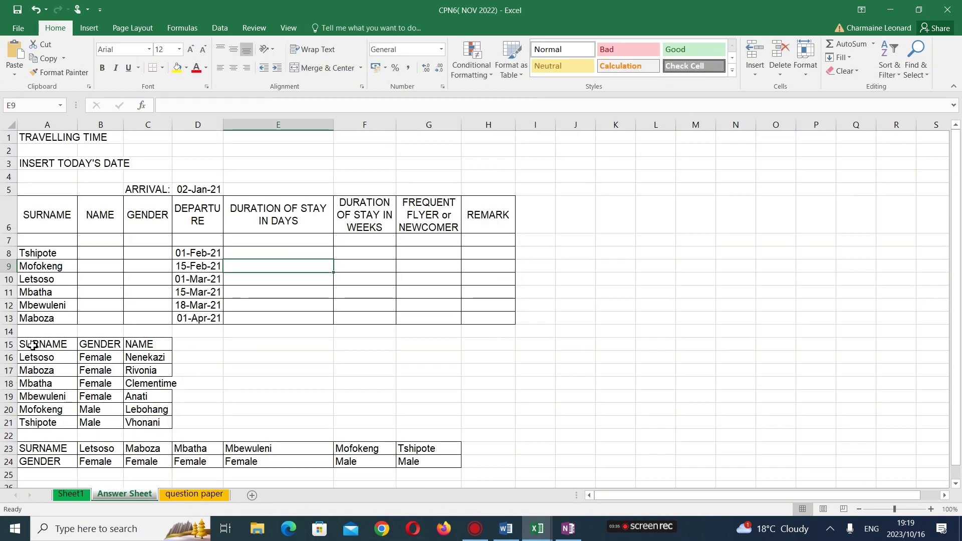
drag(32, 345, 144, 424)
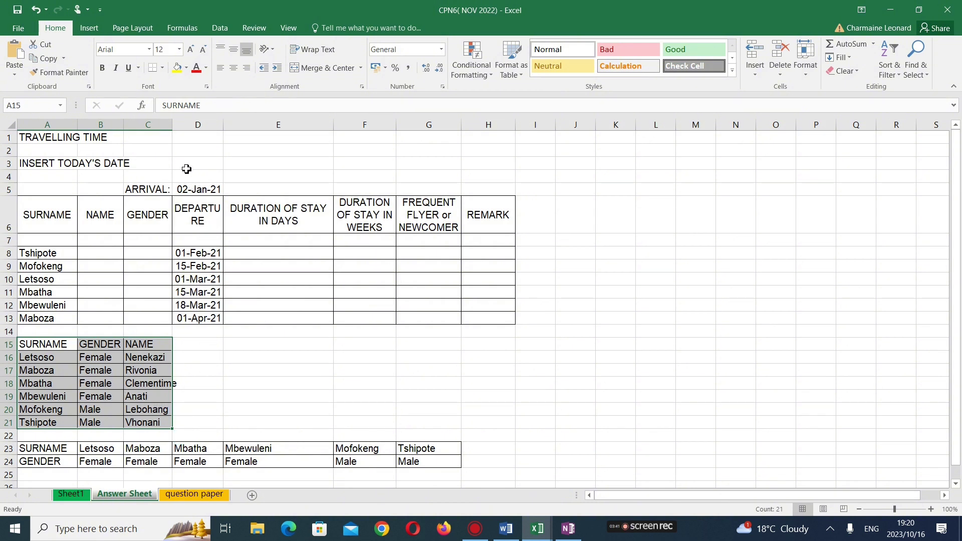
drag(173, 127, 182, 128)
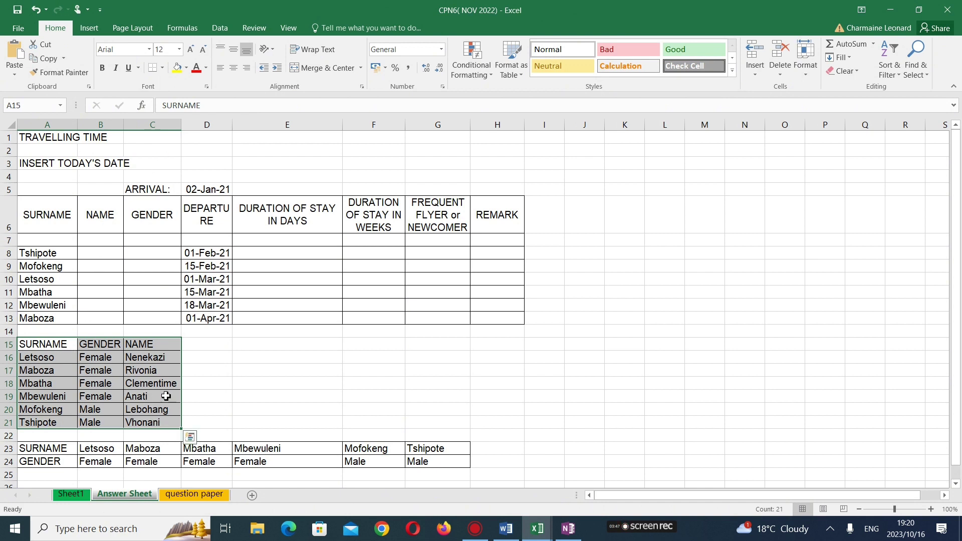
click(31, 104)
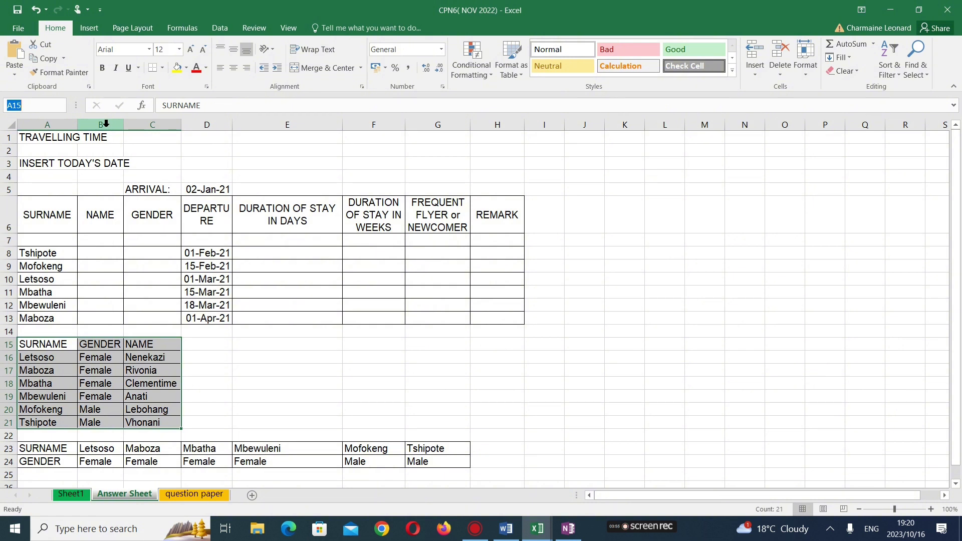
text(n)
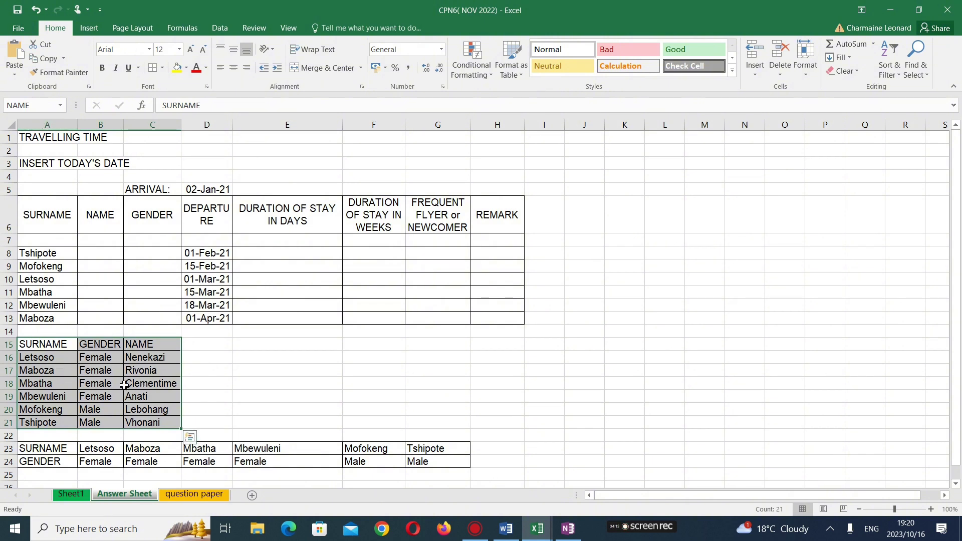
Step: Highlight "NAME", "reference table", "appropriate function" and "NAME column" in instruction A of the question paper with a 6 pt yellow highlighter
click(194, 495)
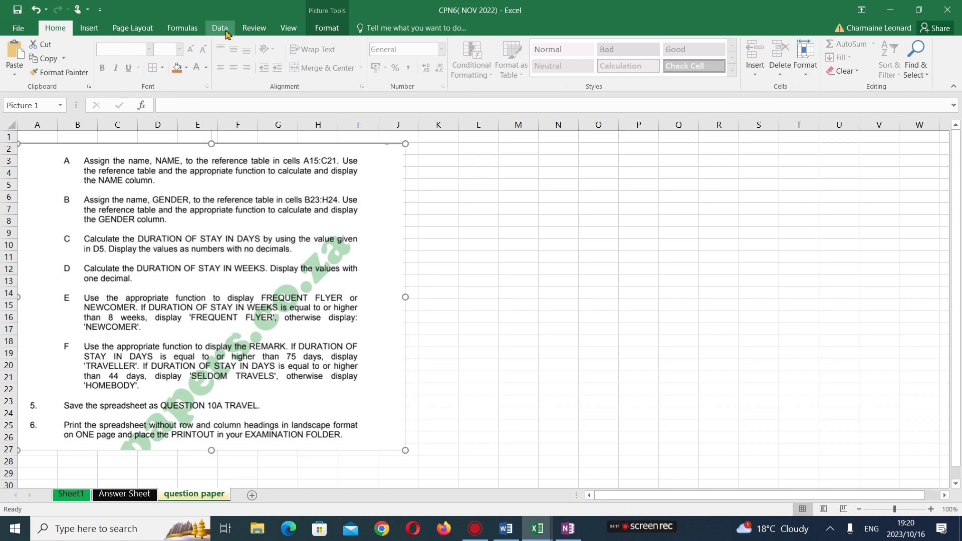
click(253, 29)
click(543, 55)
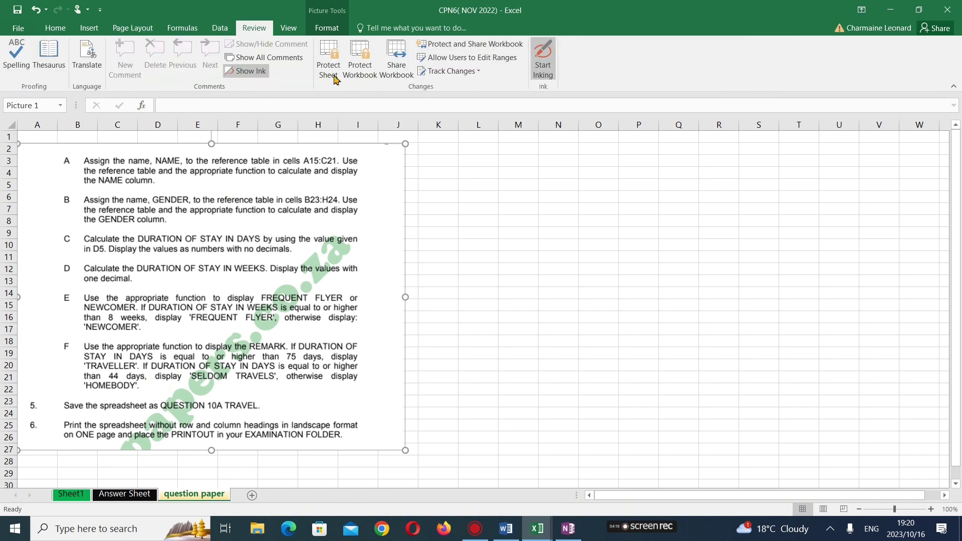
click(46, 55)
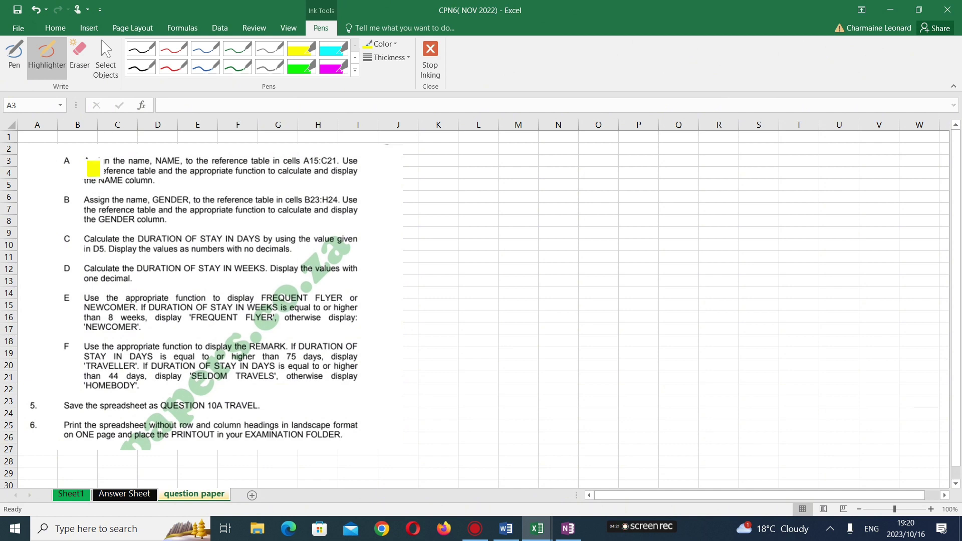
click(374, 58)
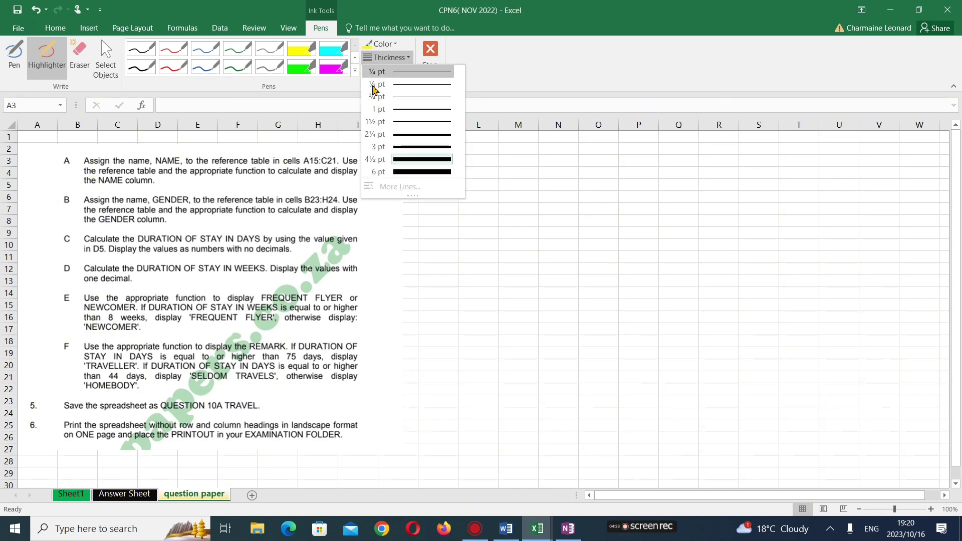
click(394, 172)
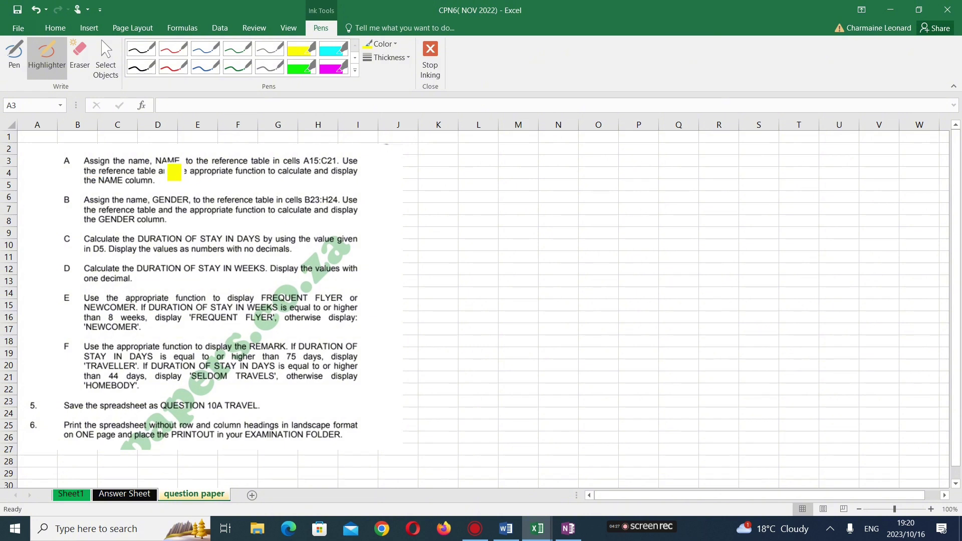
drag(156, 163, 180, 163)
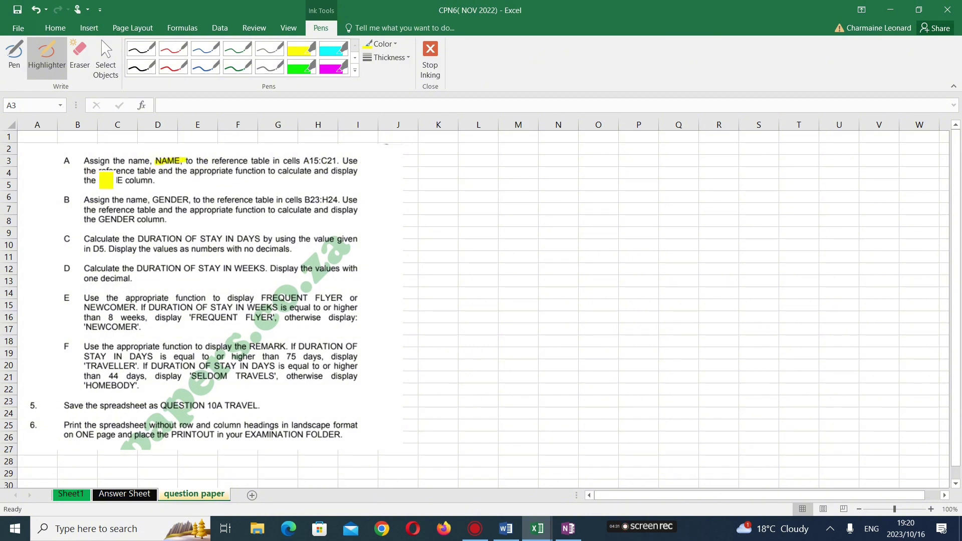
drag(100, 171, 274, 172)
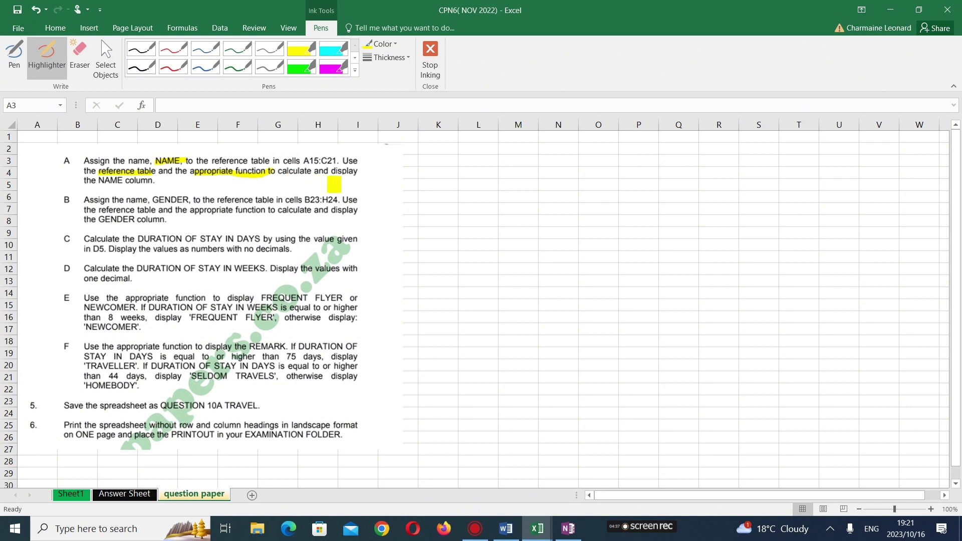
drag(101, 181, 153, 181)
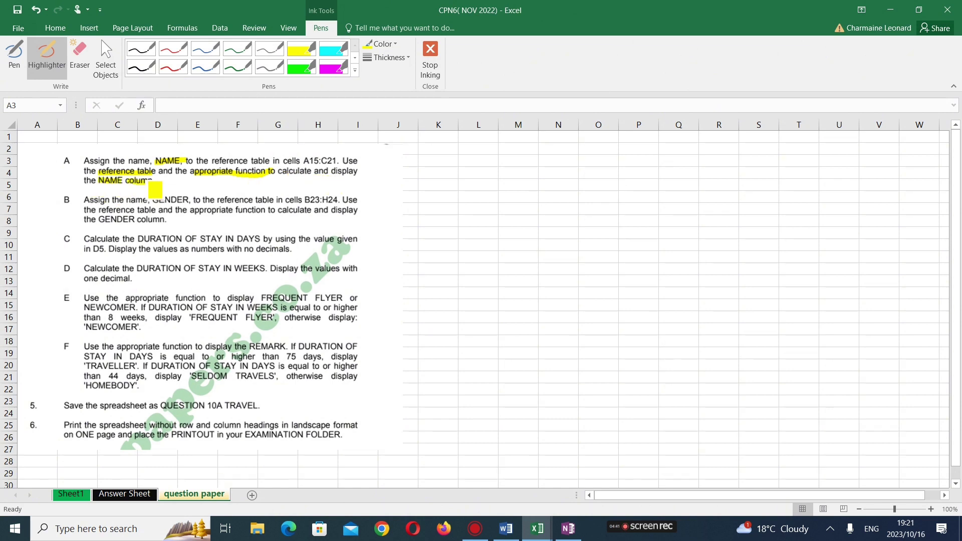
Step: Enter the formula =VLOOKUP(A8;NAME;3;0) in cell B8 of the NAME column on the Answer Sheet
click(125, 495)
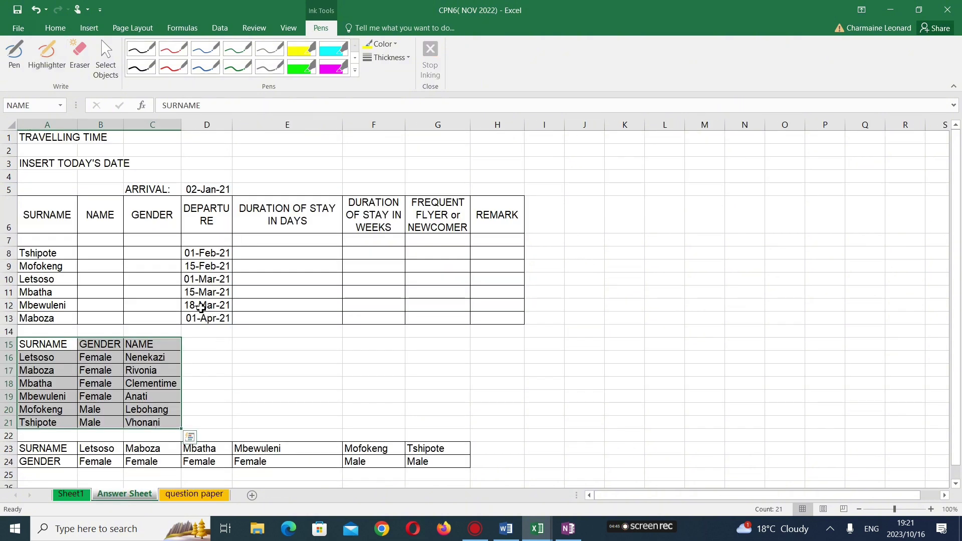
drag(101, 255, 99, 323)
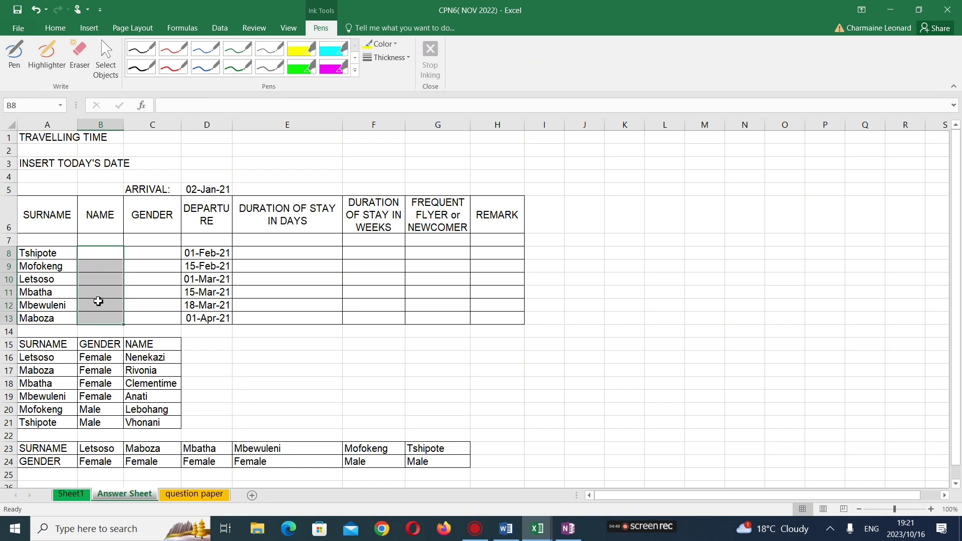
click(99, 253)
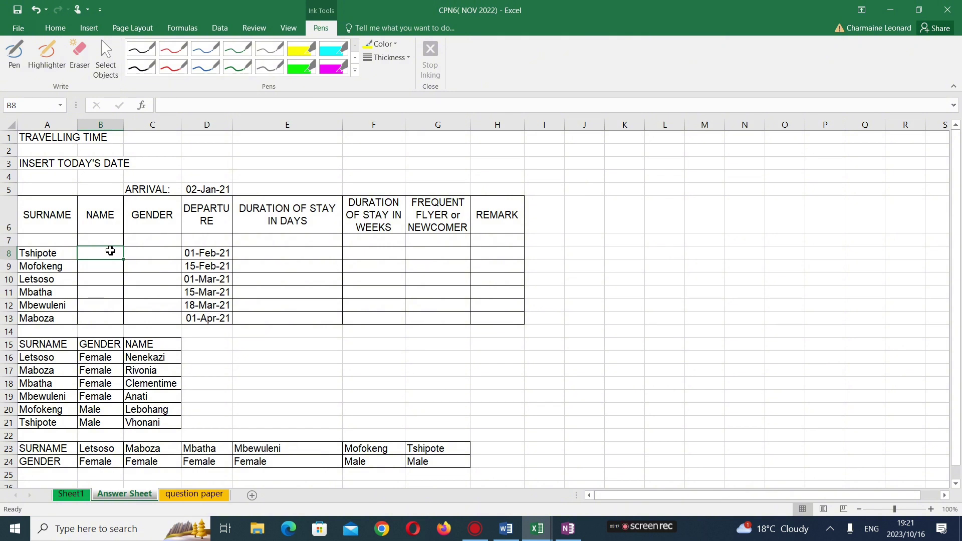
text(=V)
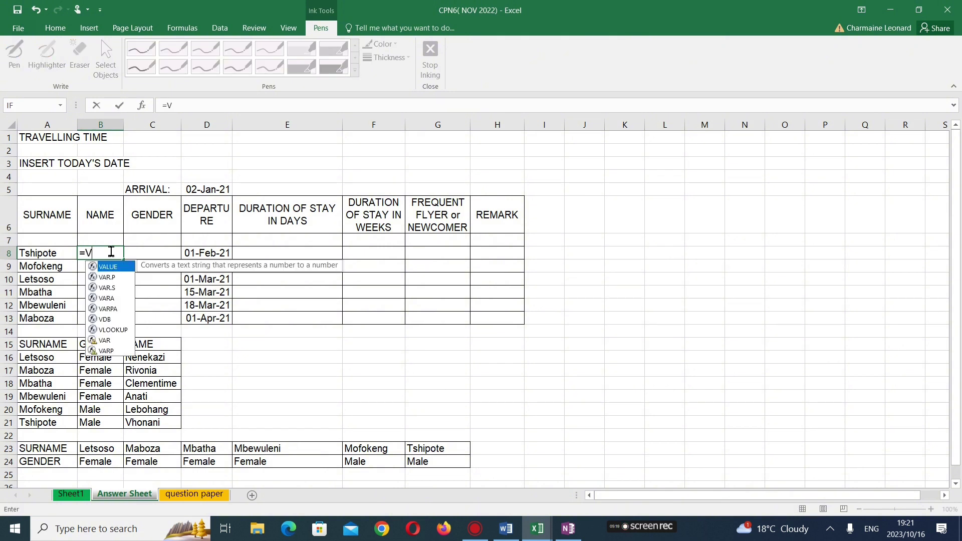
text(LOO)
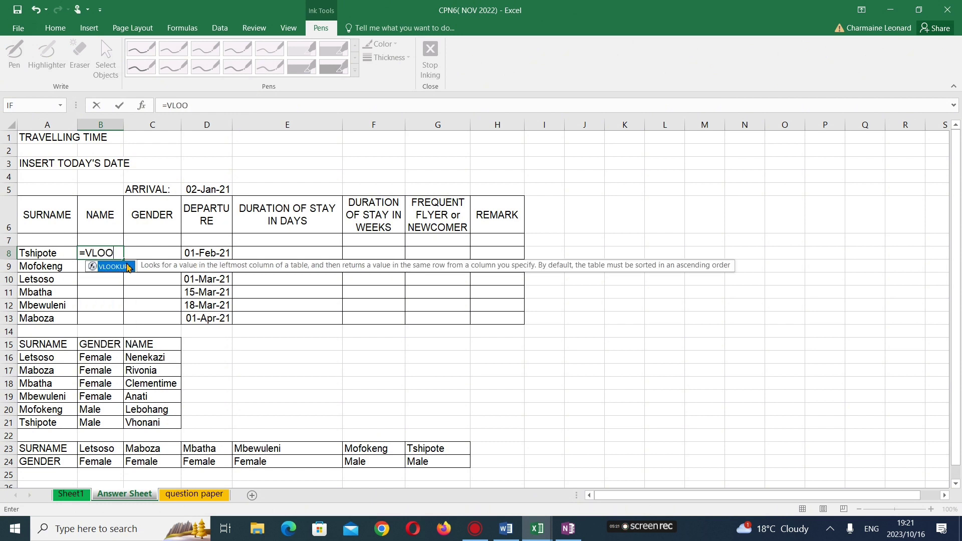
double_click(120, 266)
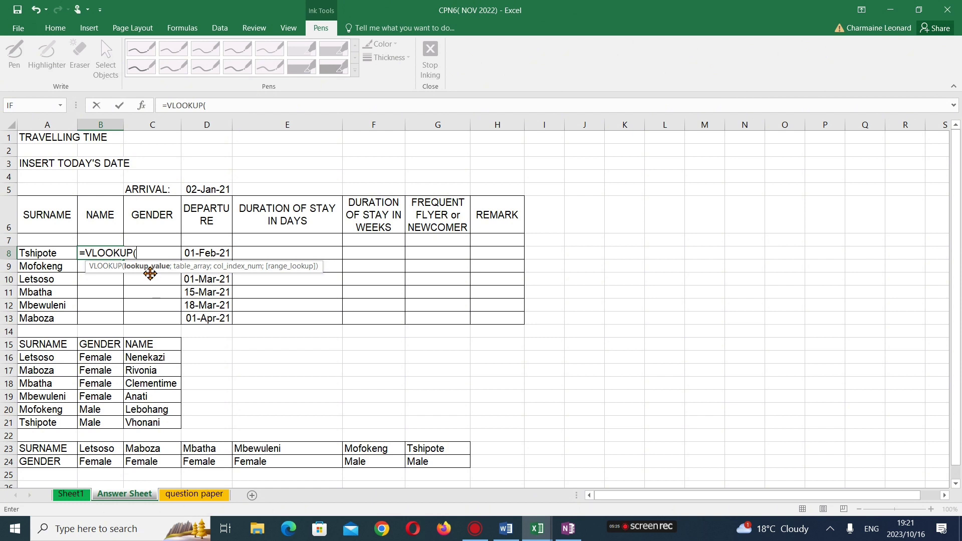
click(37, 255)
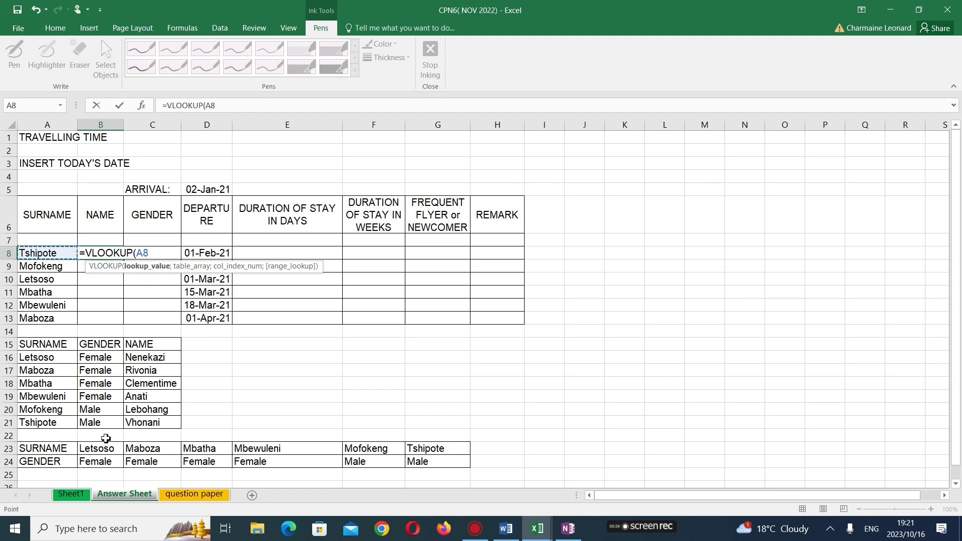
text(;)
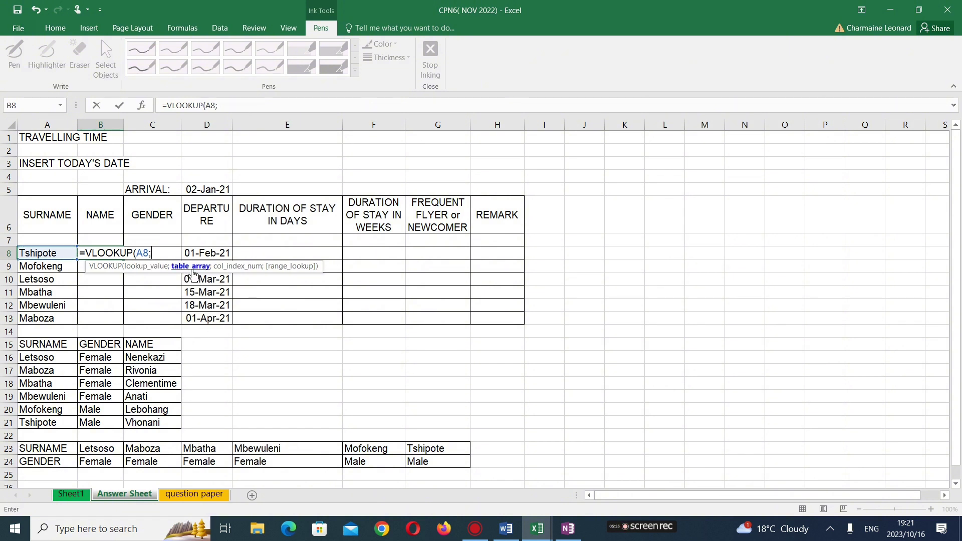
click(46, 343)
drag(45, 343, 178, 426)
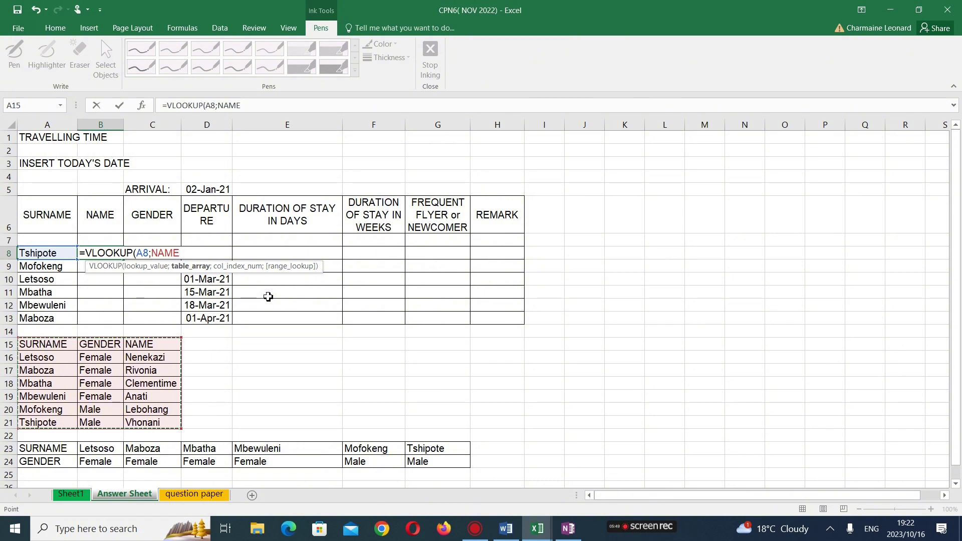
text(;3)
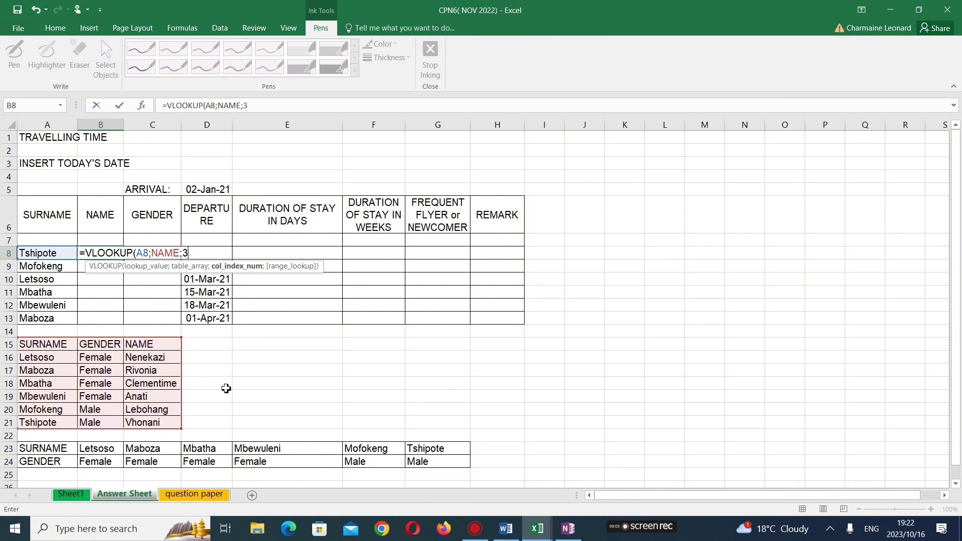
text(;)
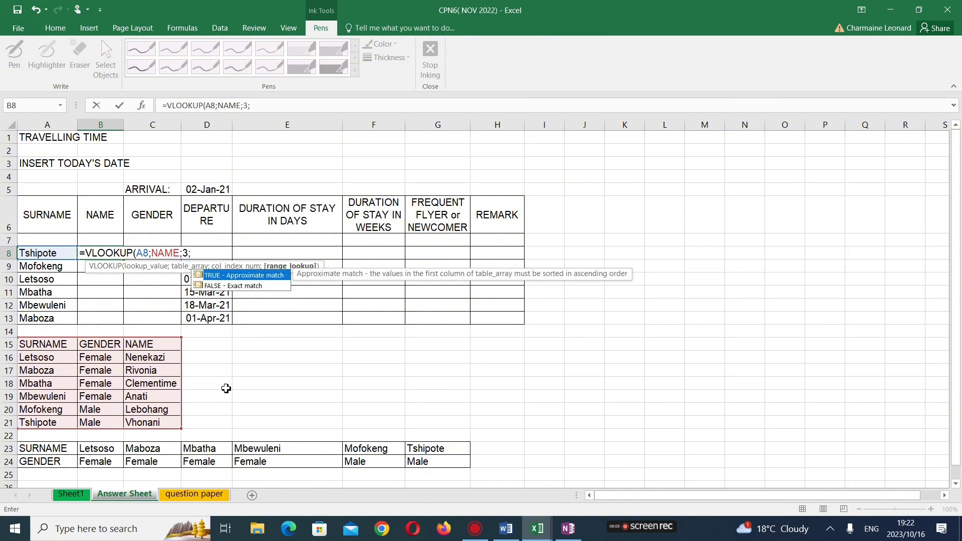
text(0))
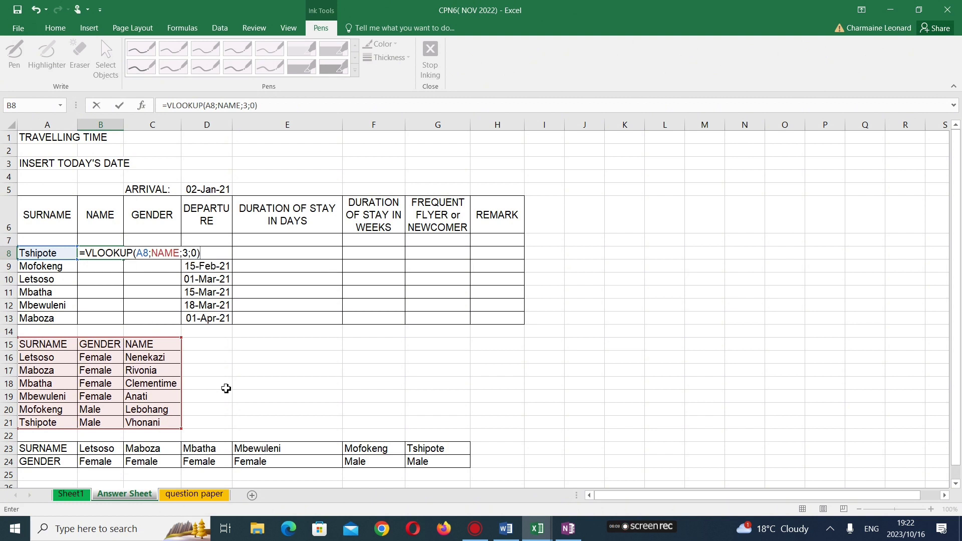
key(Return)
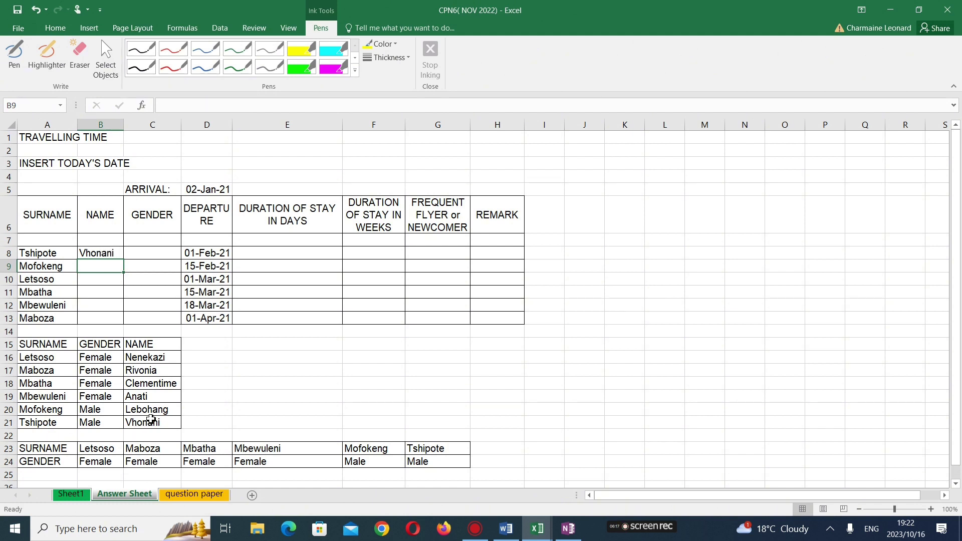
Step: Copy the VLOOKUP formula from B8 down to B13 and widen column B to fit the names
click(104, 252)
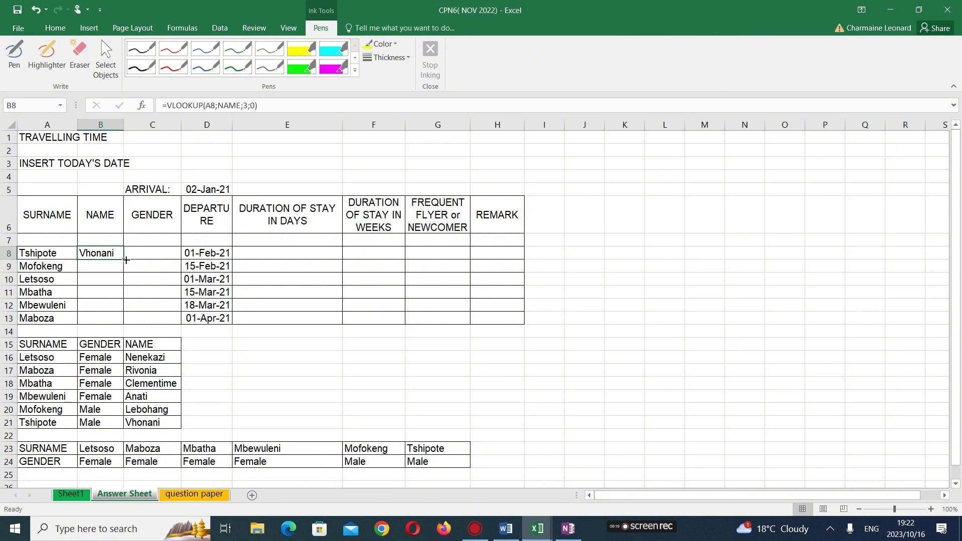
drag(126, 259, 124, 324)
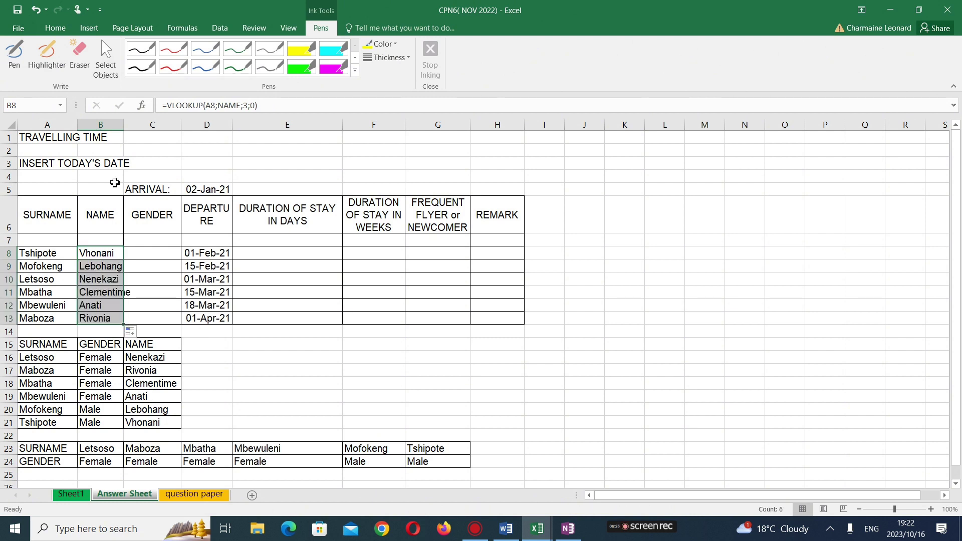
drag(123, 126, 136, 125)
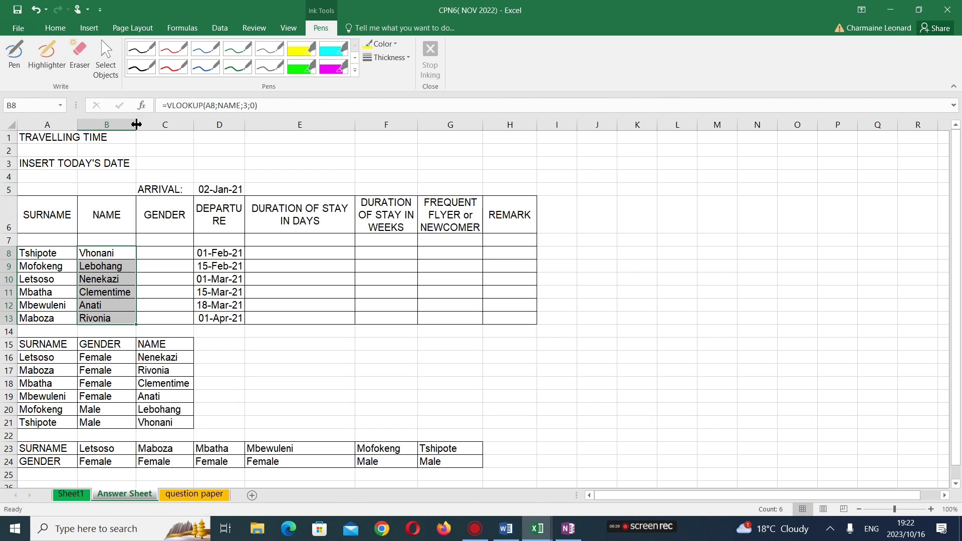
click(153, 255)
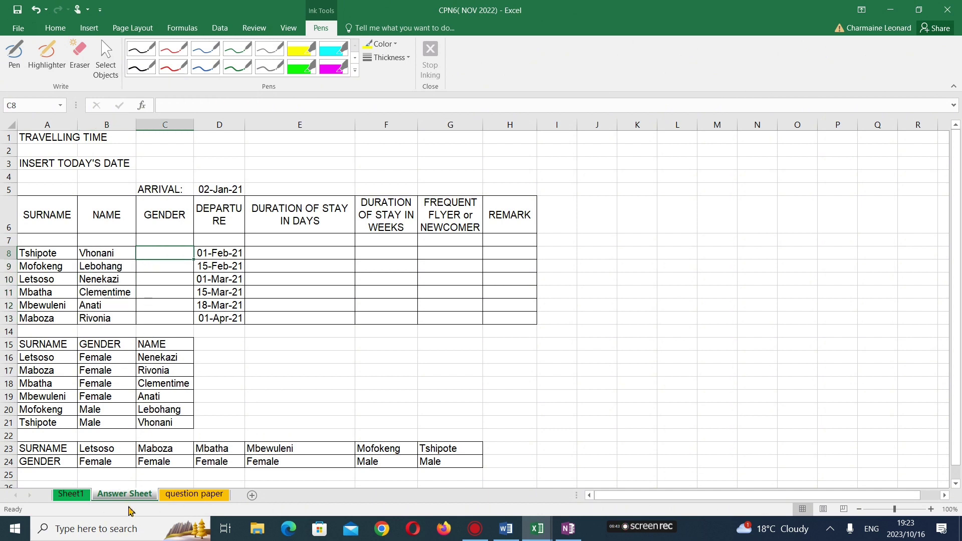
Step: Highlight "GENDER" and "B23:H24" in instruction B of the question paper with the yellow highlighter
click(183, 495)
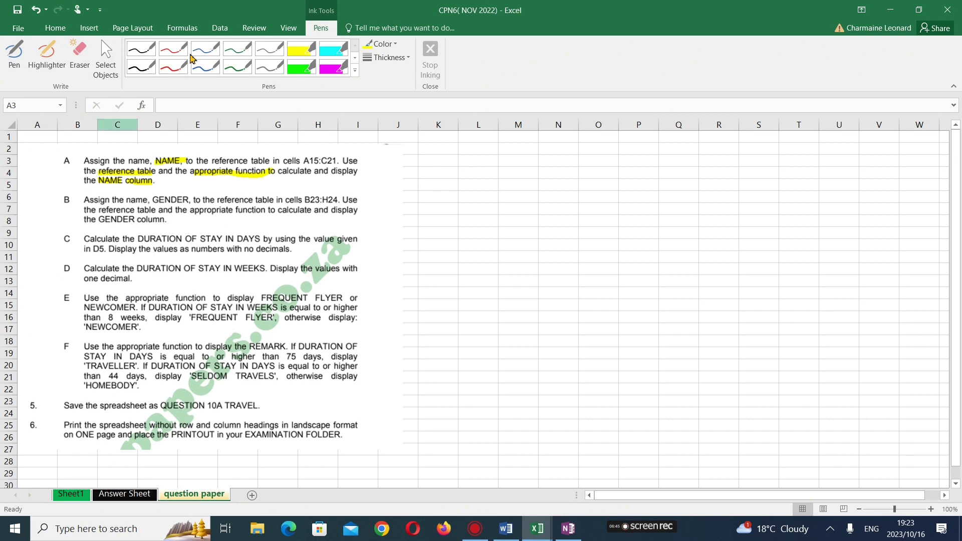
click(47, 58)
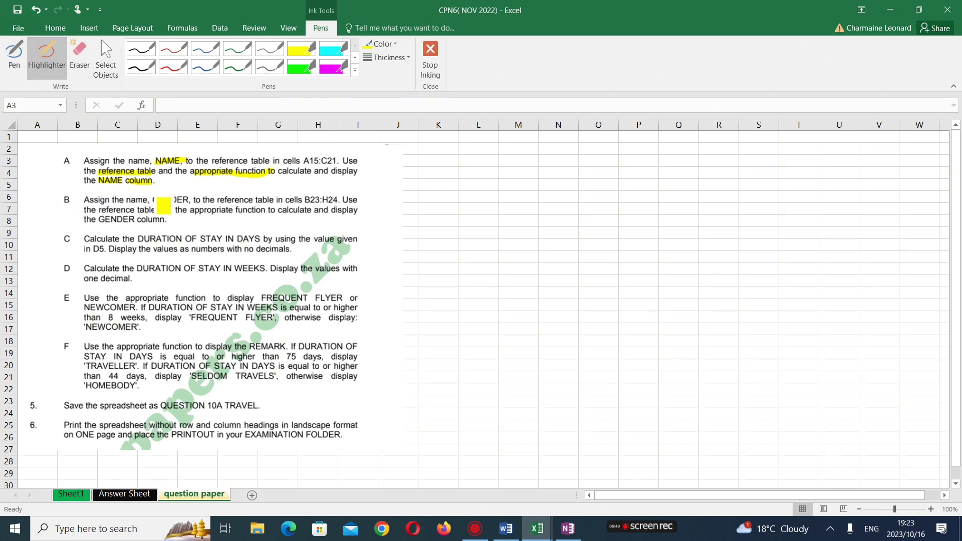
drag(152, 200, 189, 200)
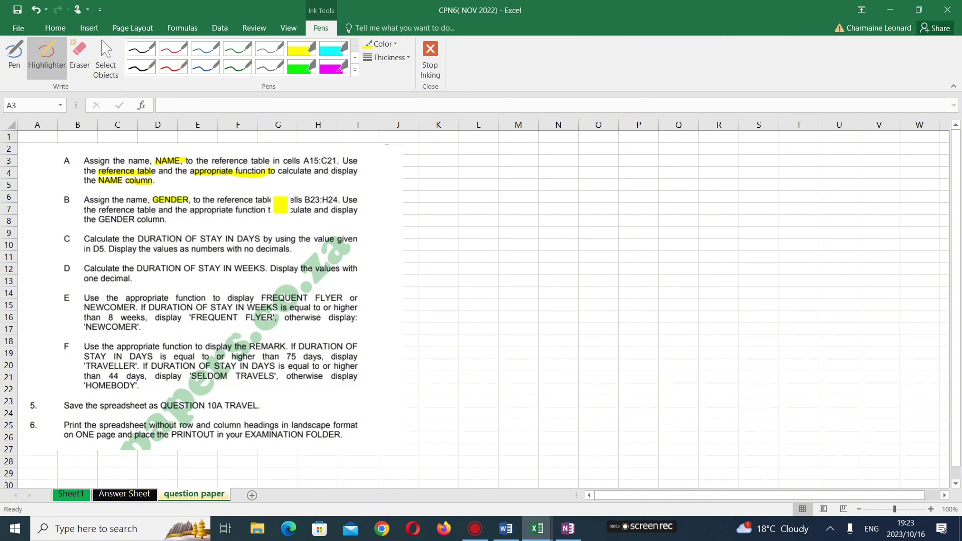
drag(320, 201, 357, 201)
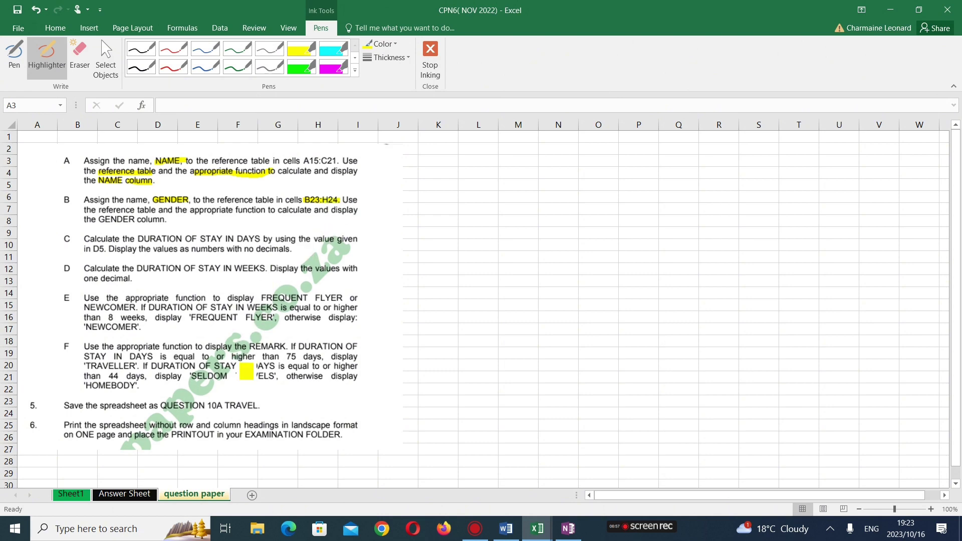
Step: Assign the name GENDER to the horizontal reference table in A23:G24 on the Answer Sheet
click(125, 494)
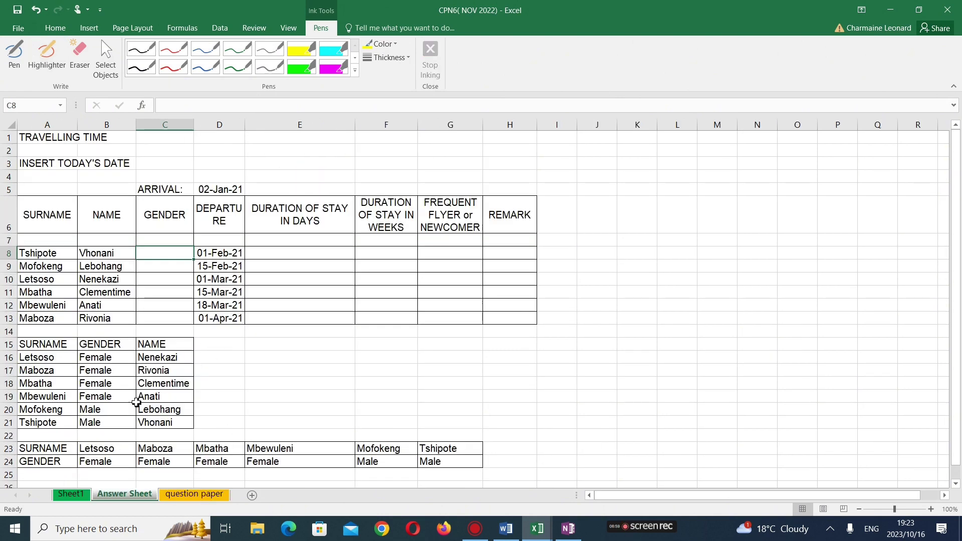
drag(44, 450, 428, 462)
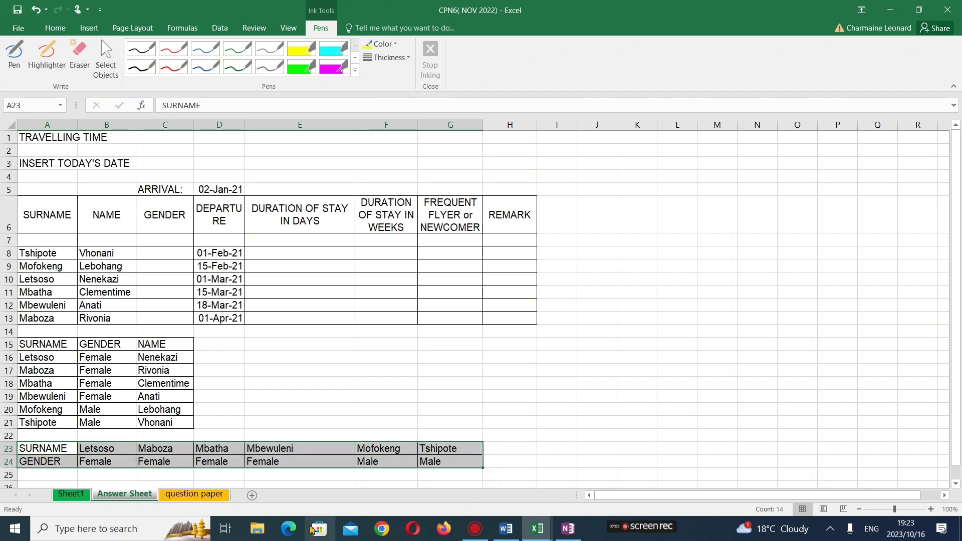
mouse_move(537, 529)
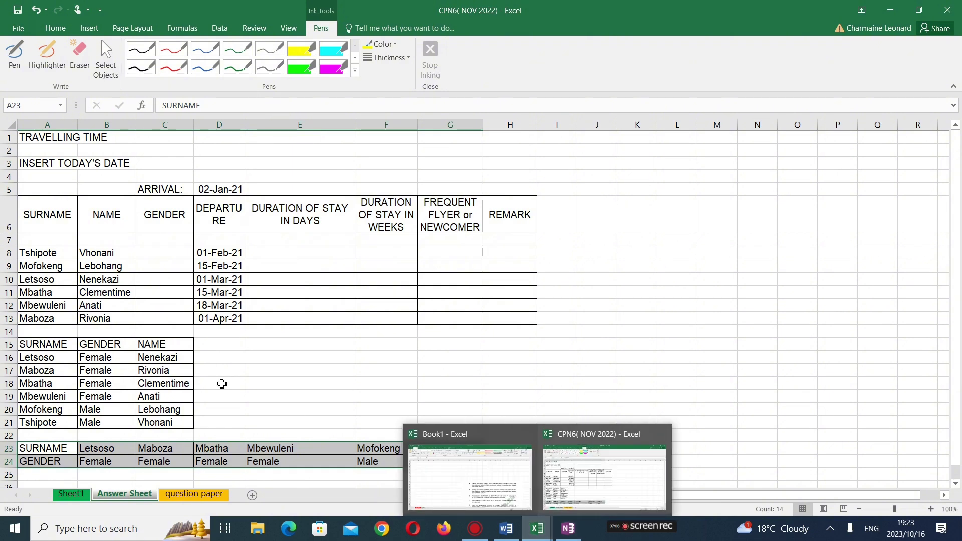
click(191, 496)
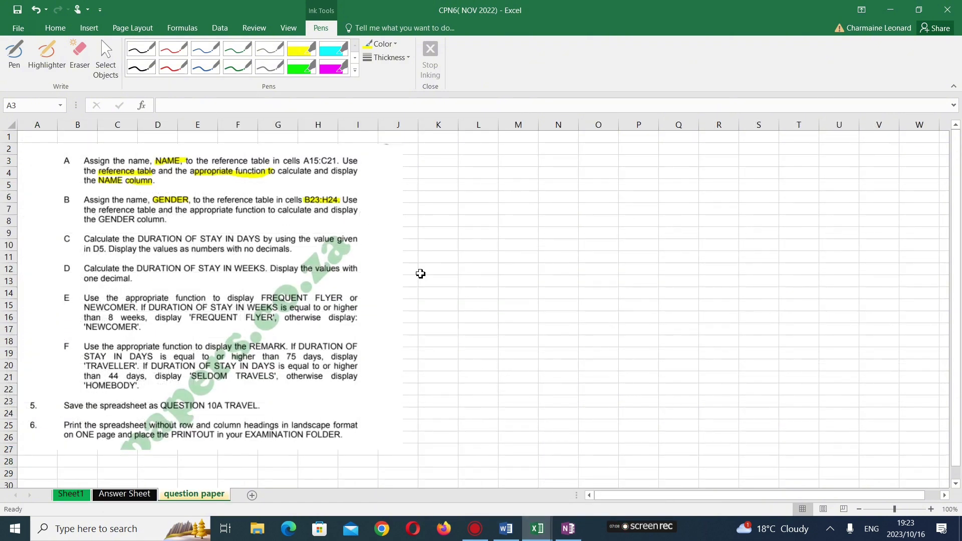
click(150, 496)
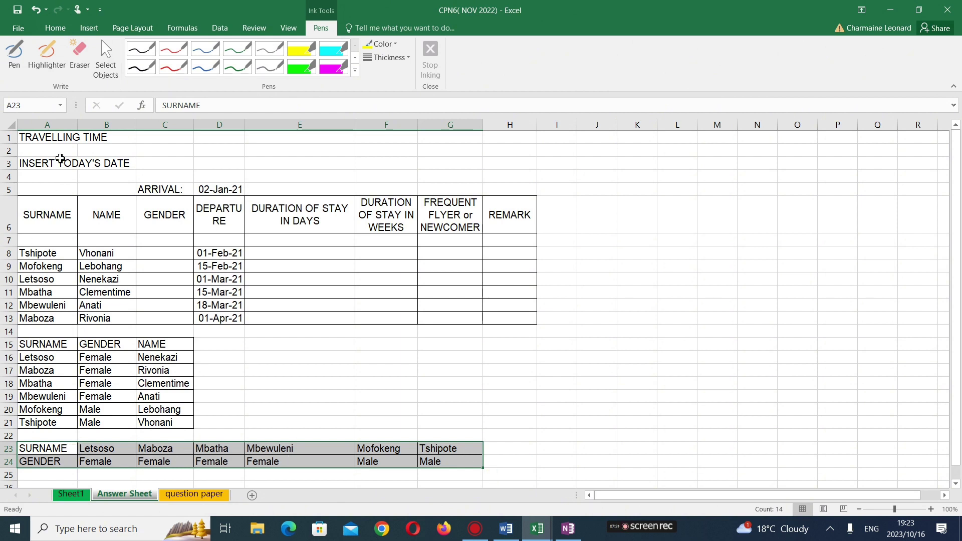
click(41, 111)
text(GE)
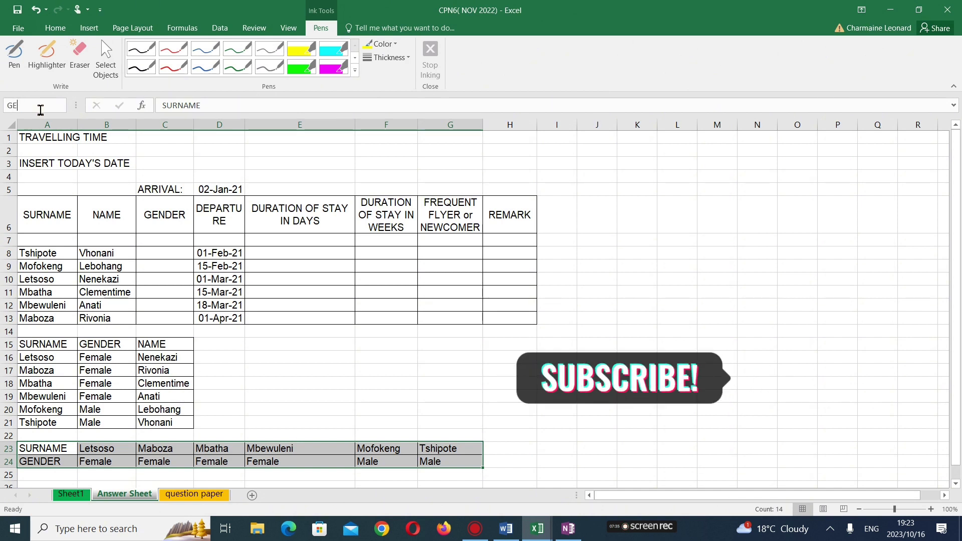
text(NDER)
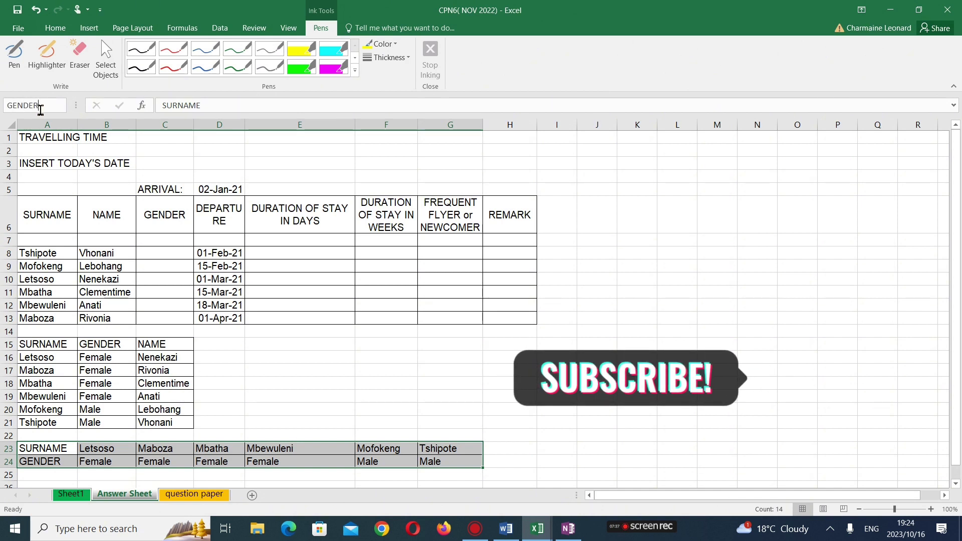
key(Return)
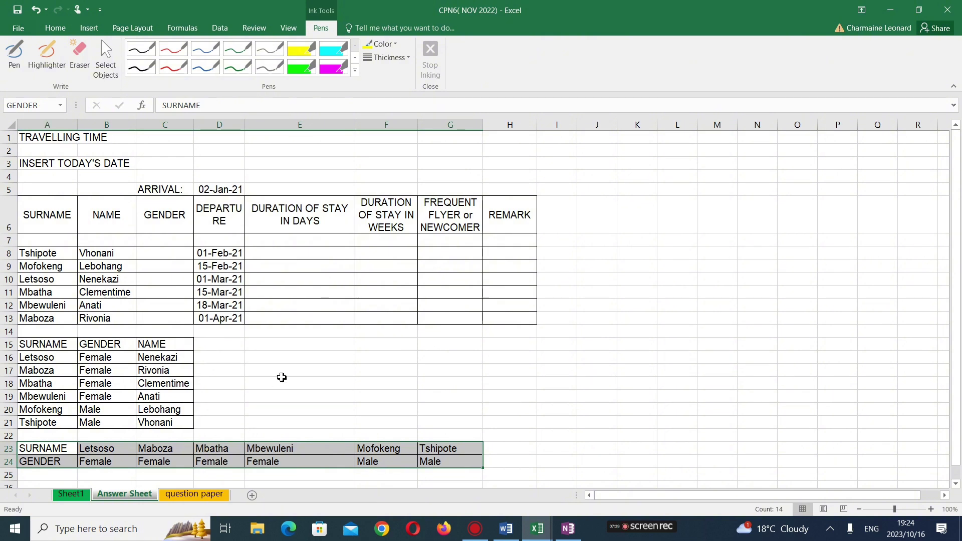
Step: Enter the formula =HLOOKUP(A8;GENDER;2;0) in cell C8 of the Answer Sheet and copy it down the GENDER column to C13
click(176, 254)
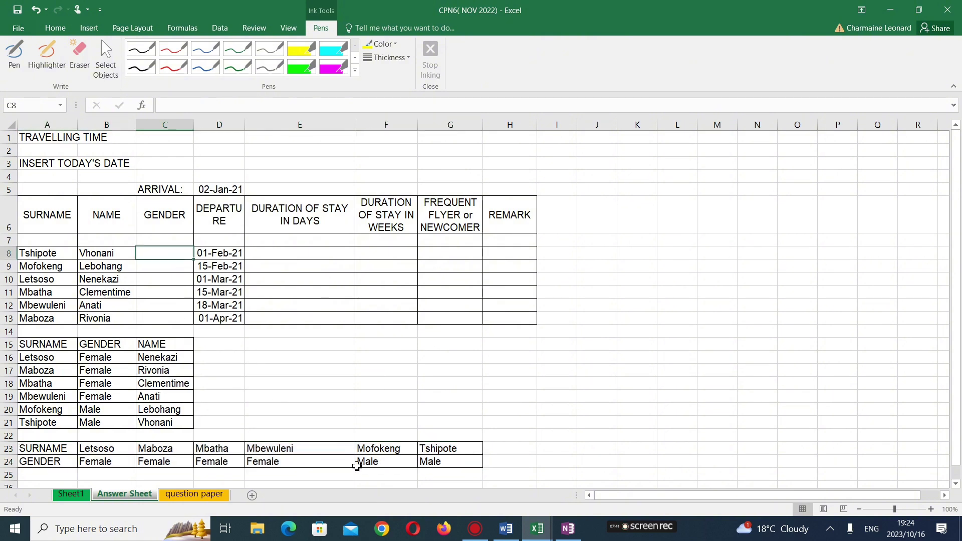
click(194, 495)
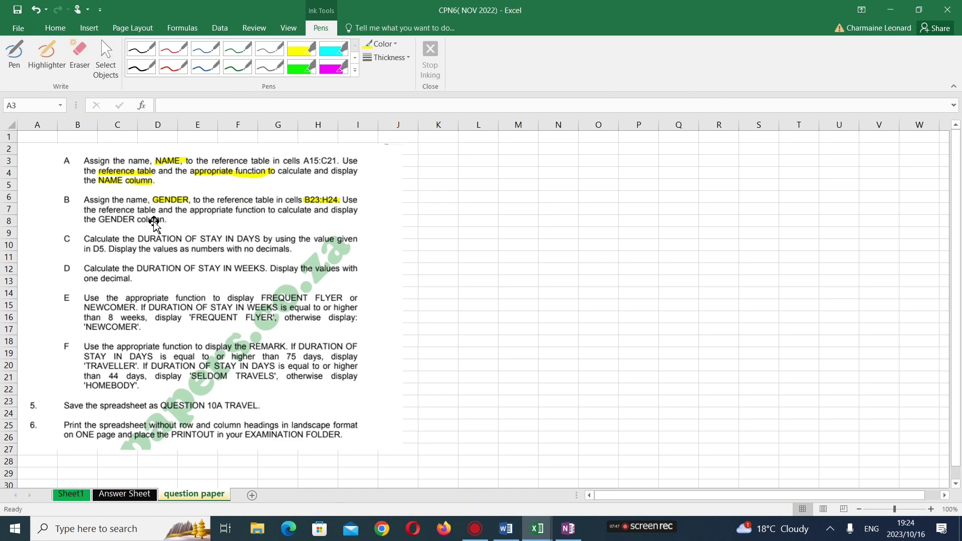
click(149, 496)
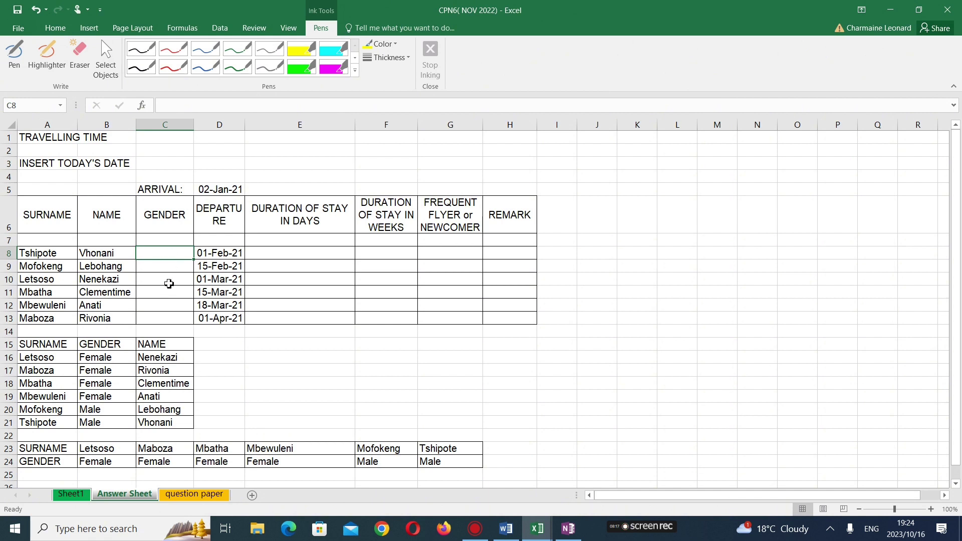
text(=)
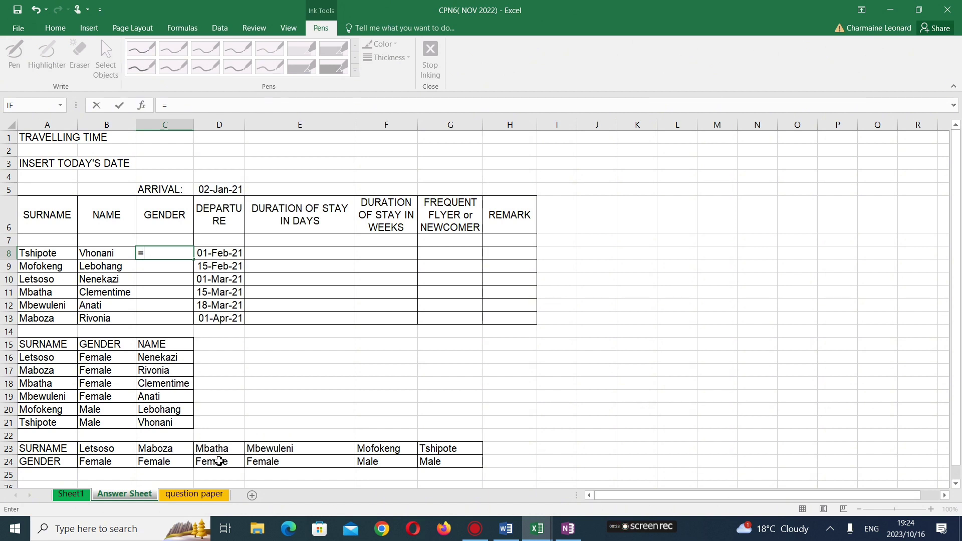
text(HLO)
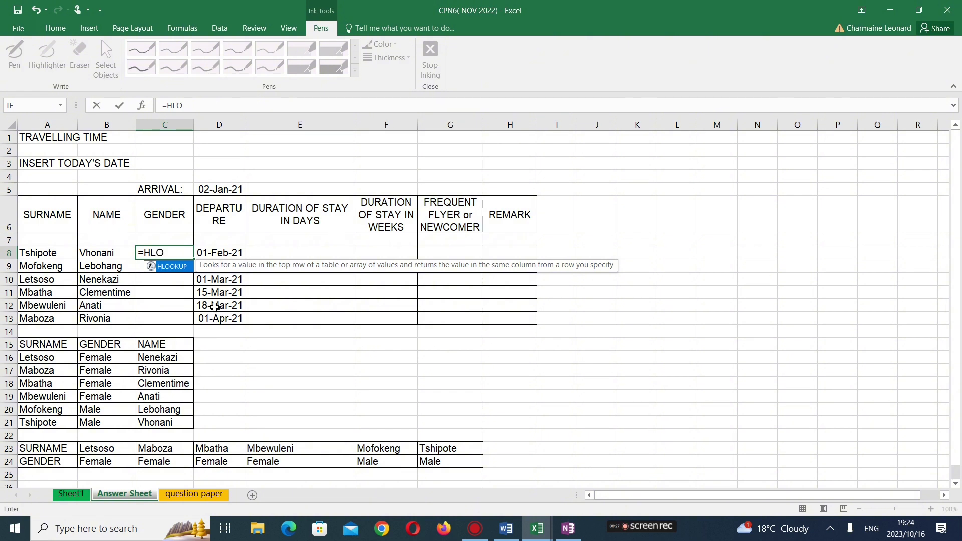
double_click(171, 267)
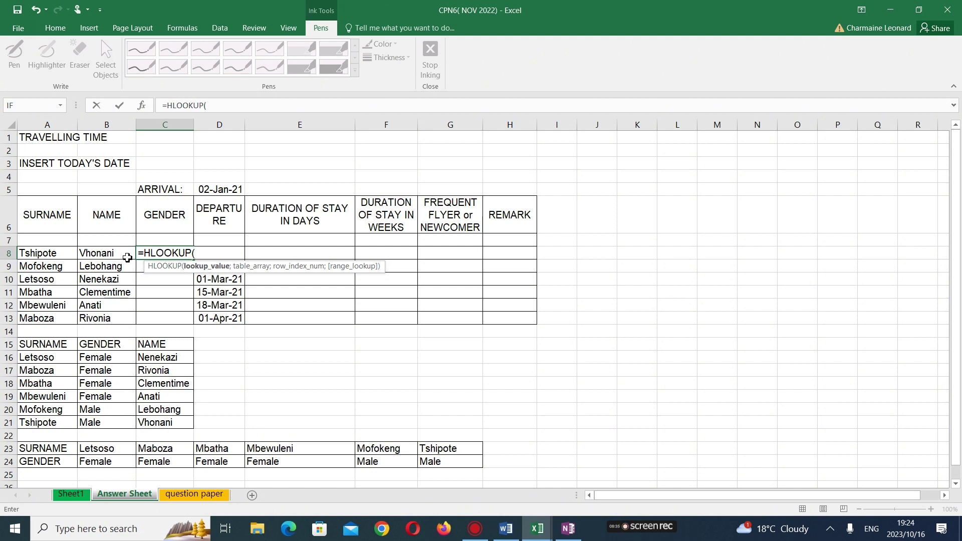
click(50, 256)
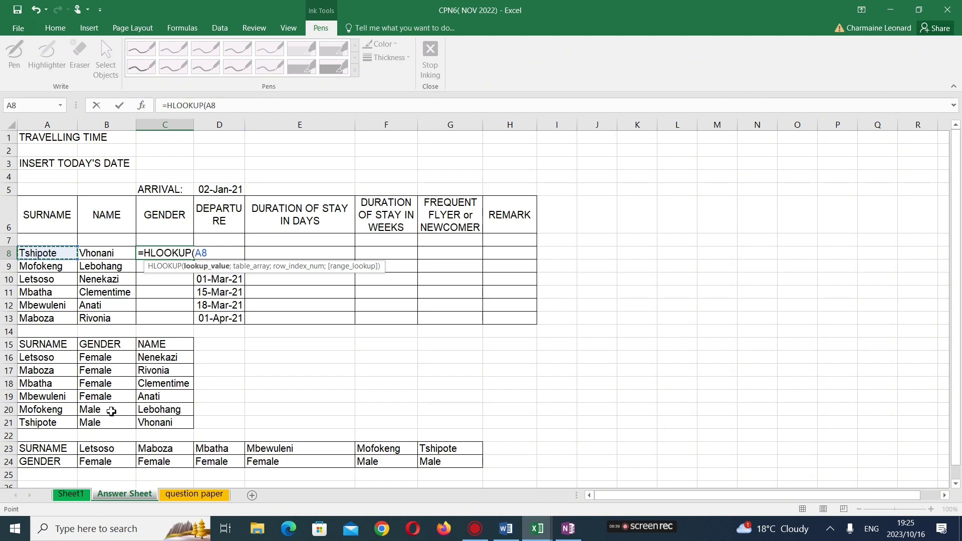
text(;)
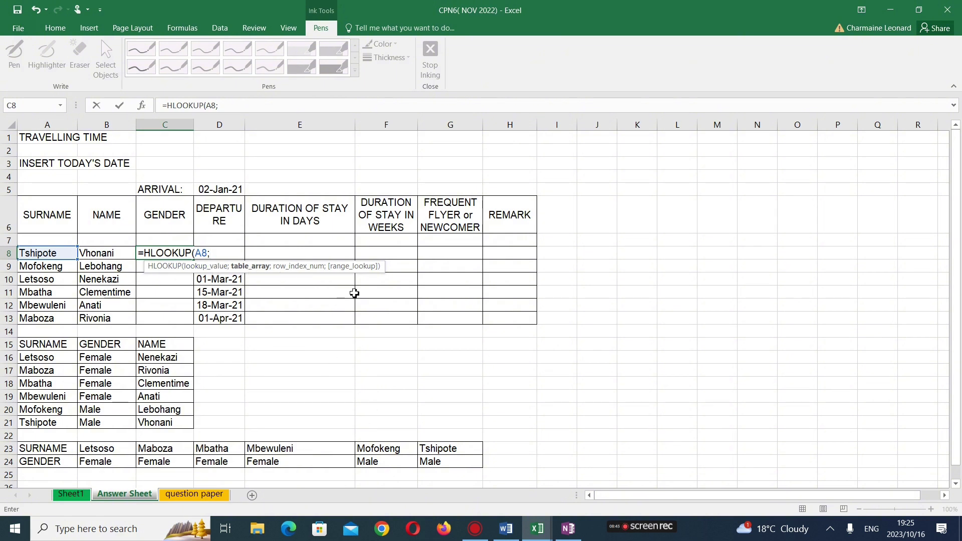
text(GEND)
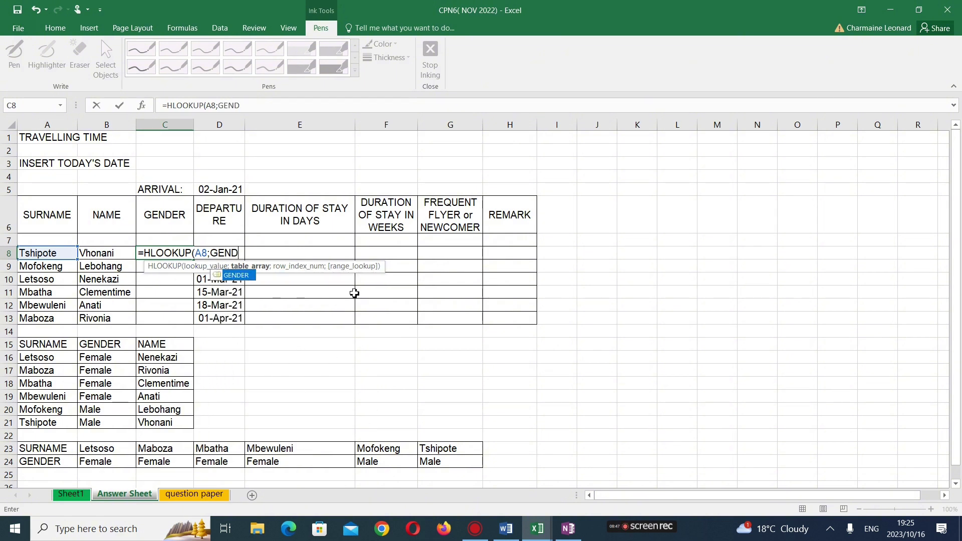
text(ER)
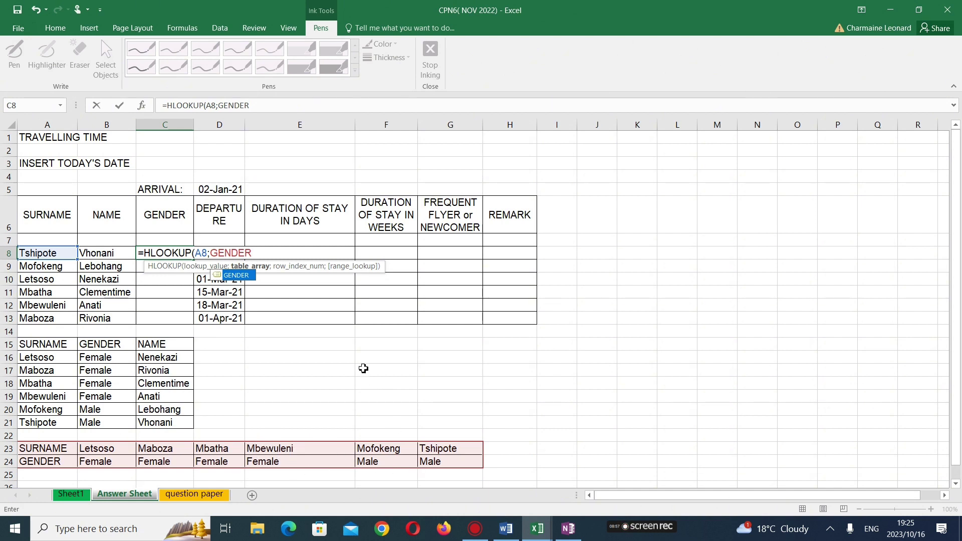
text(;)
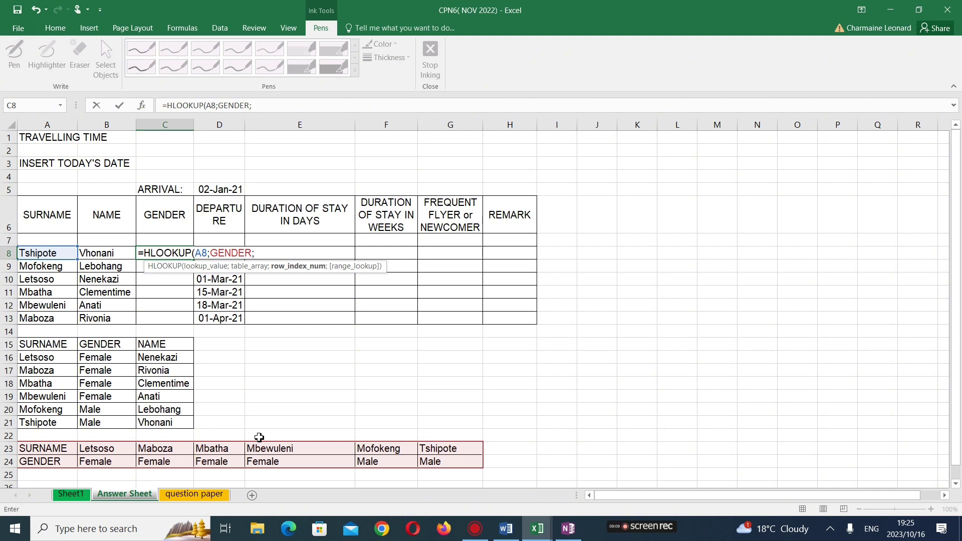
text(2;)
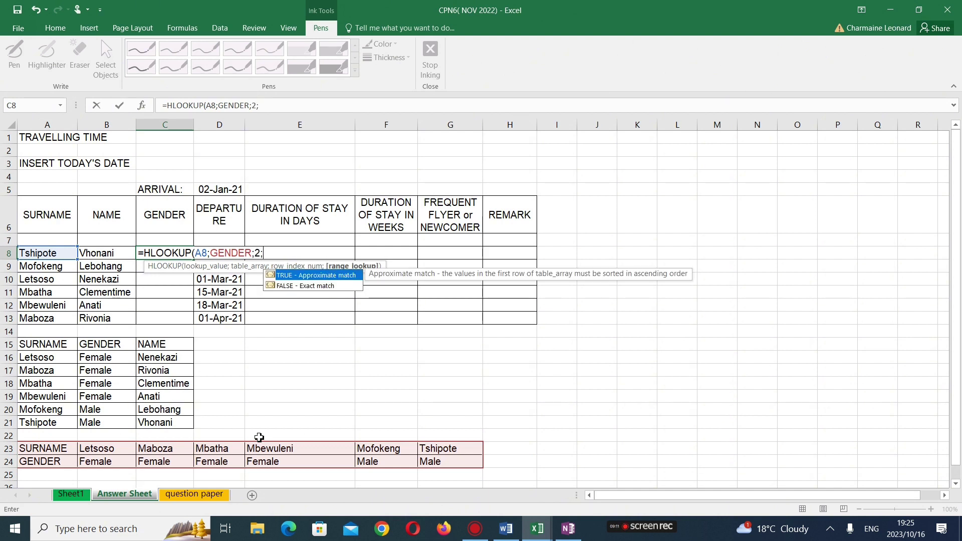
text(0))
key(Return)
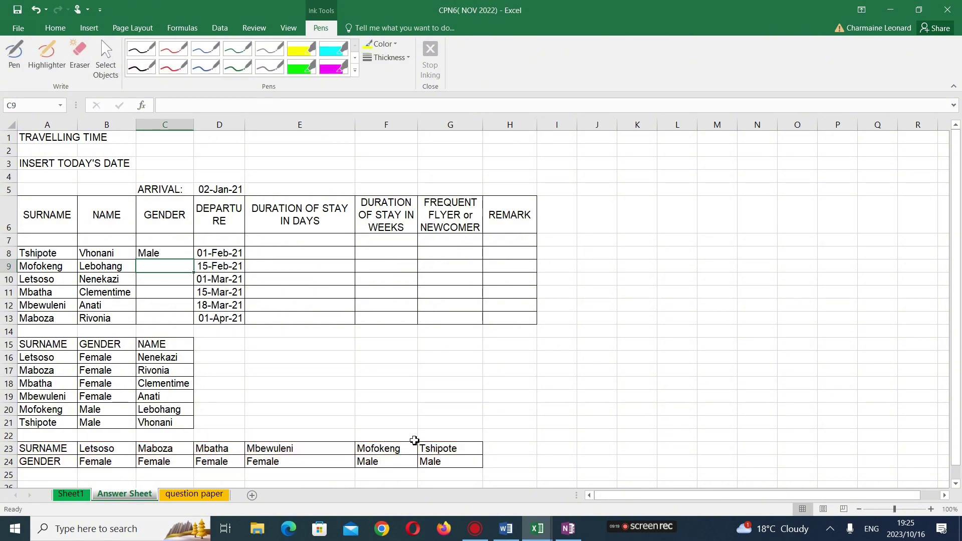
click(188, 257)
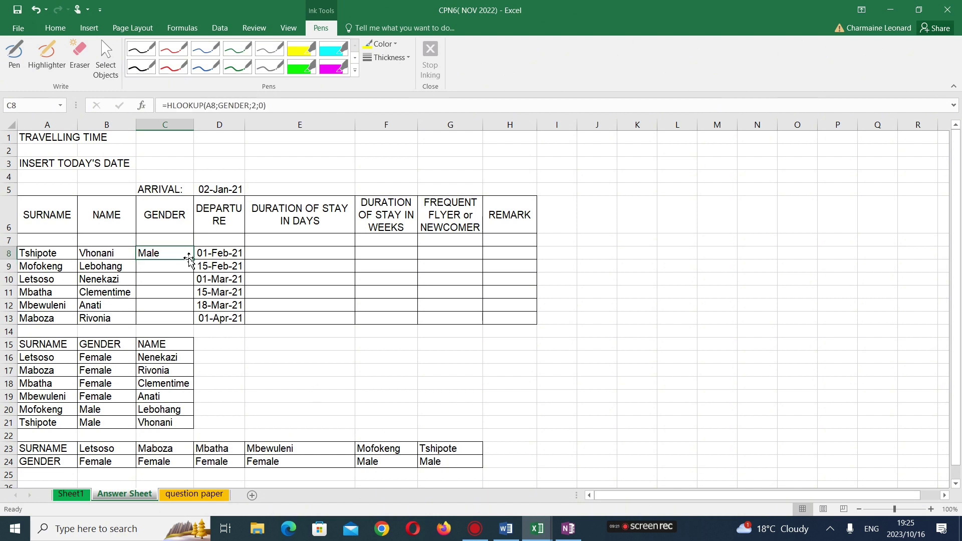
drag(193, 260, 193, 327)
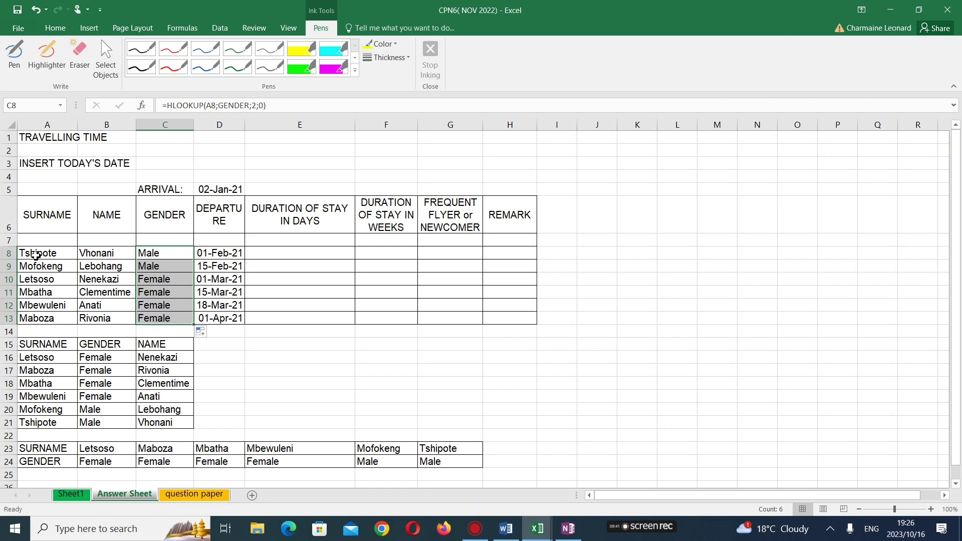
Step: Sort the traveller rows in A8:D13 alphabetically by surname from A to Z
drag(36, 256, 232, 315)
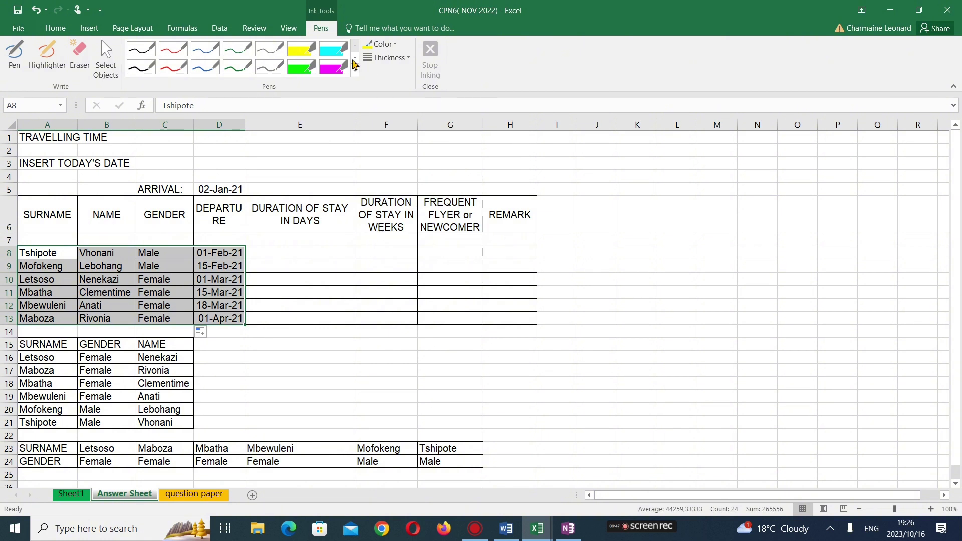
click(55, 28)
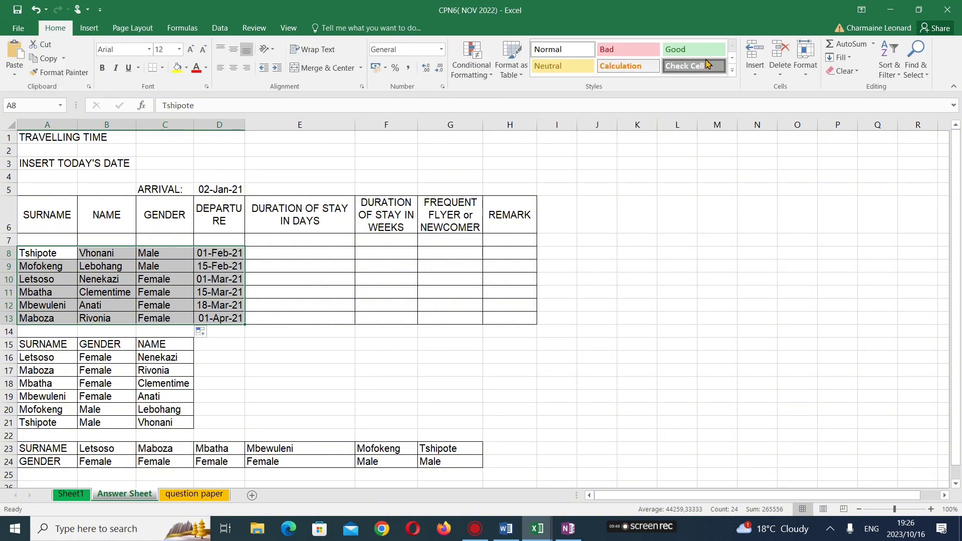
click(891, 75)
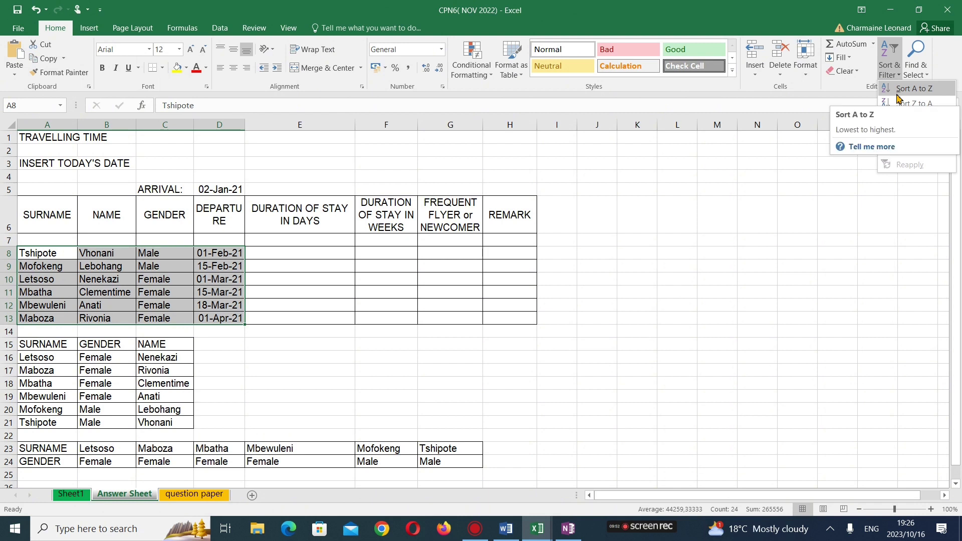
click(898, 94)
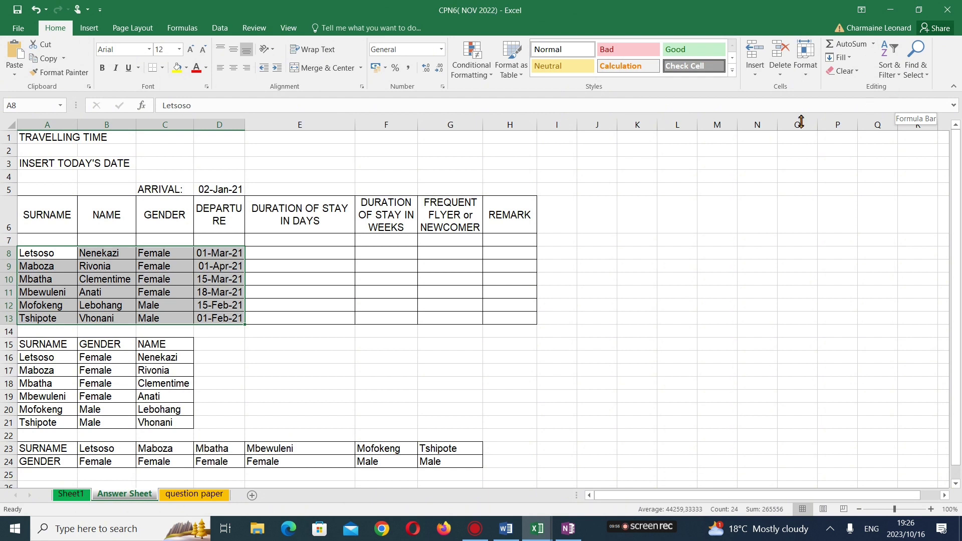
click(114, 302)
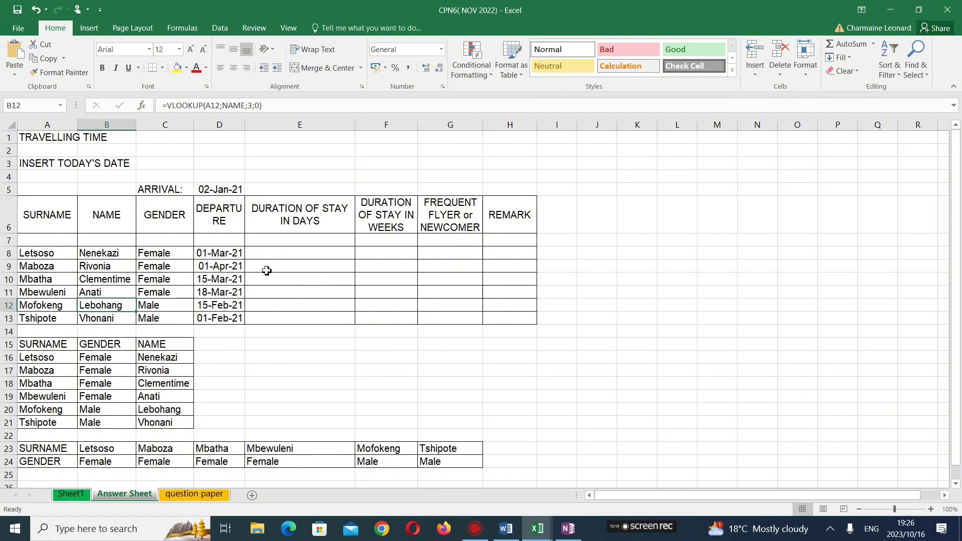
Step: Widen column D on the Answer Sheet so the DEPARTURE heading fits on one line
click(195, 496)
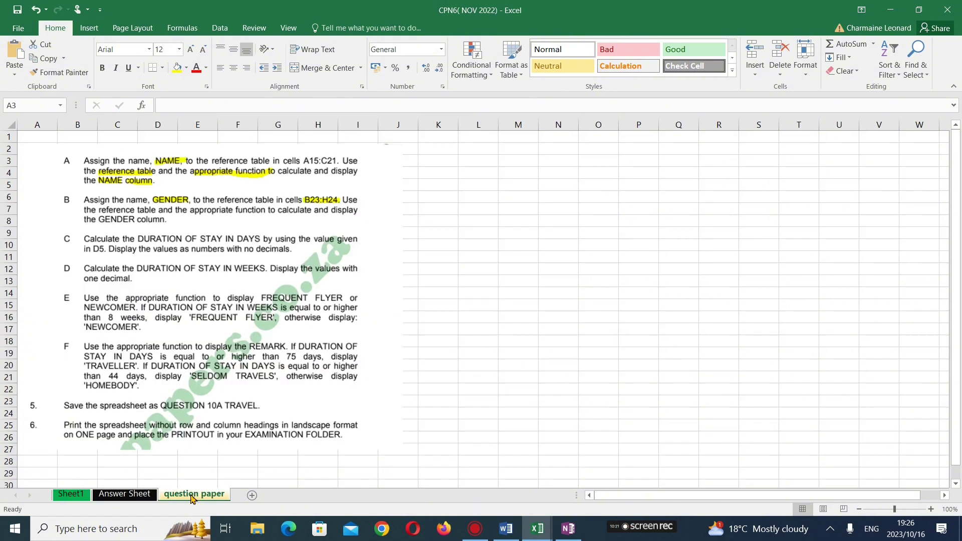
click(125, 495)
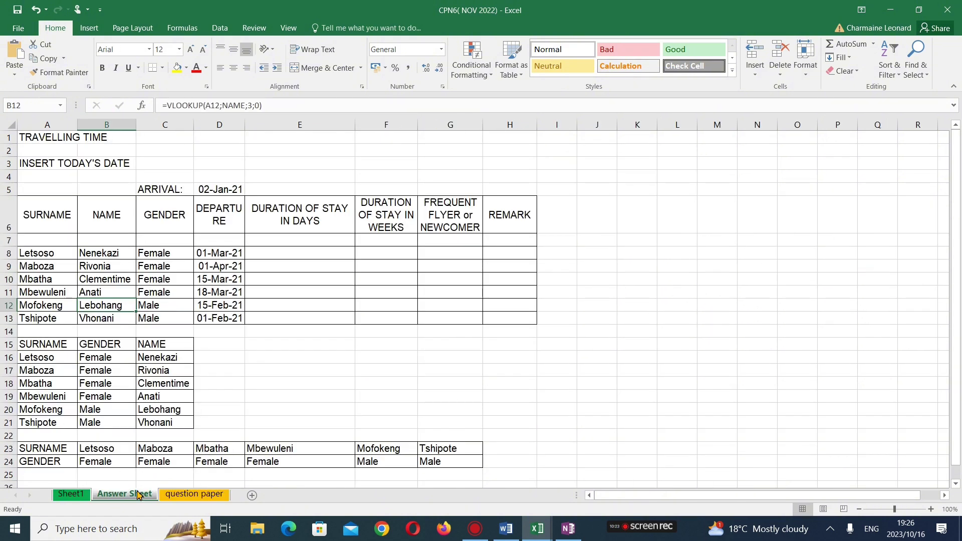
click(171, 496)
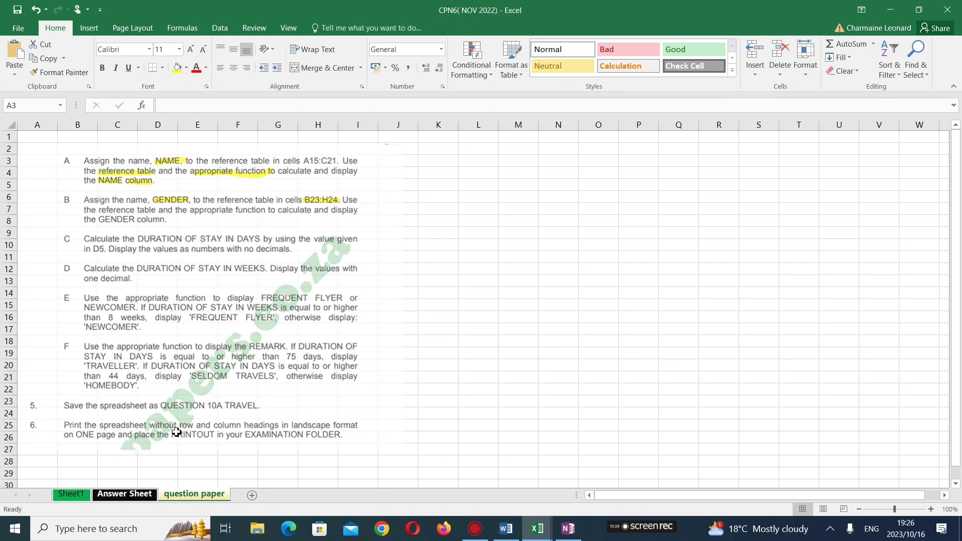
click(123, 494)
drag(245, 123, 269, 123)
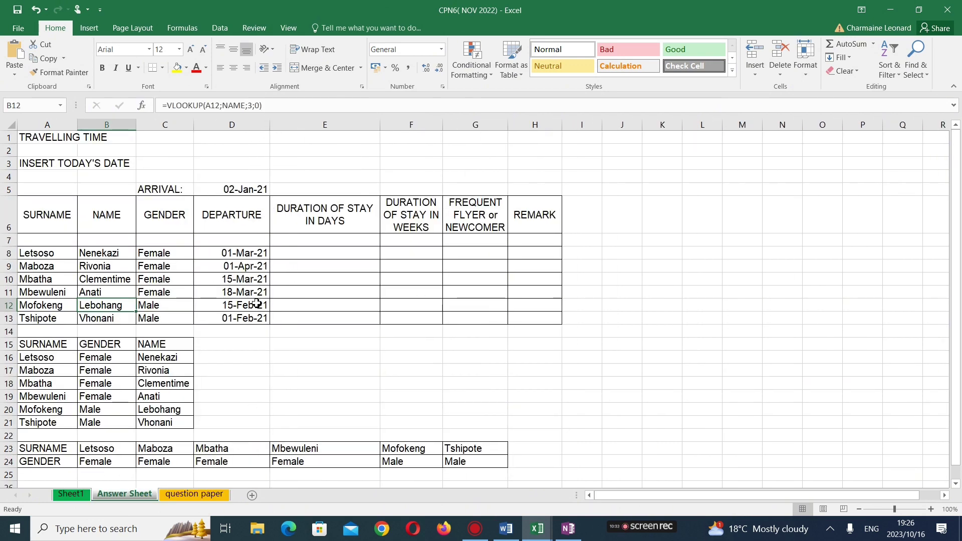
Step: Highlight "DURATION OF STAY IN DAYS", "D5" and "no decimals" in instruction C of the question paper with the yellow highlighter
click(191, 495)
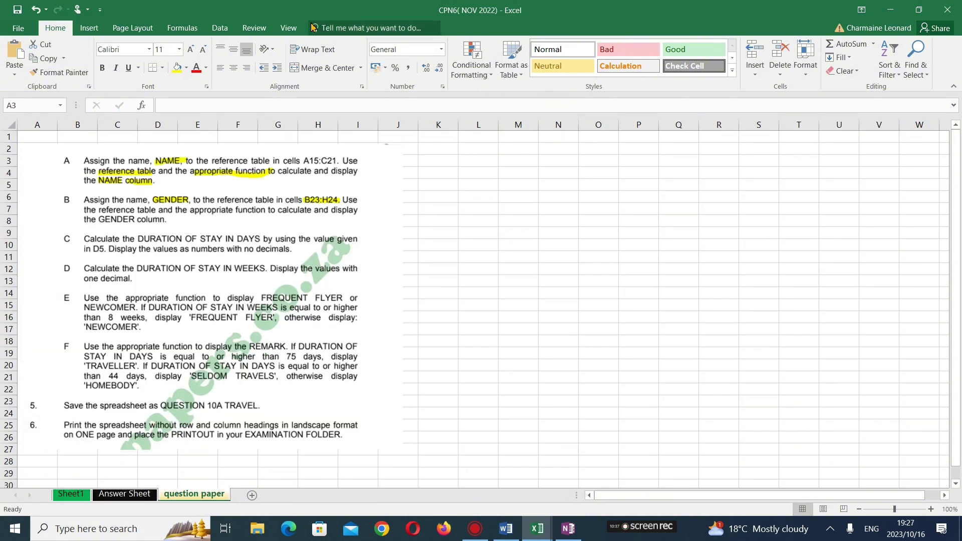
click(255, 27)
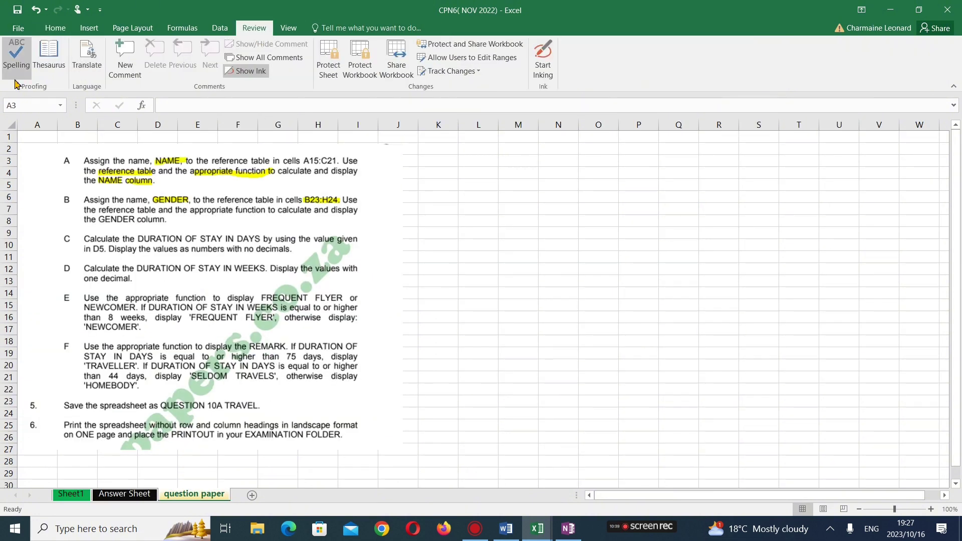
click(542, 57)
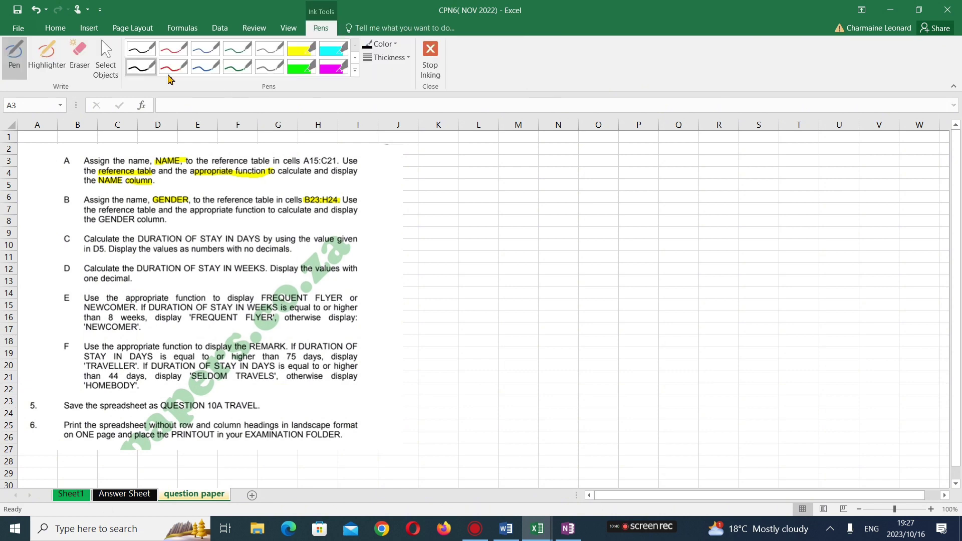
click(48, 66)
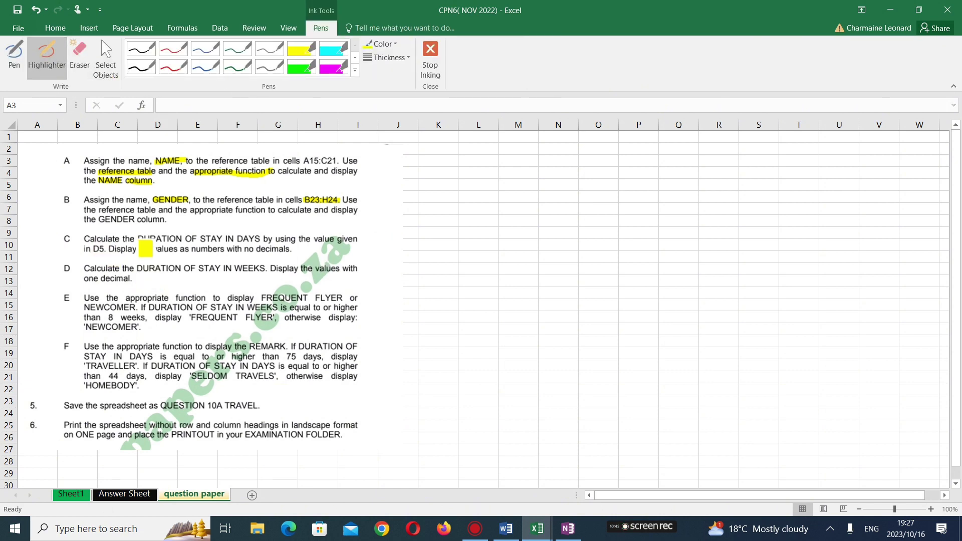
drag(146, 240, 268, 245)
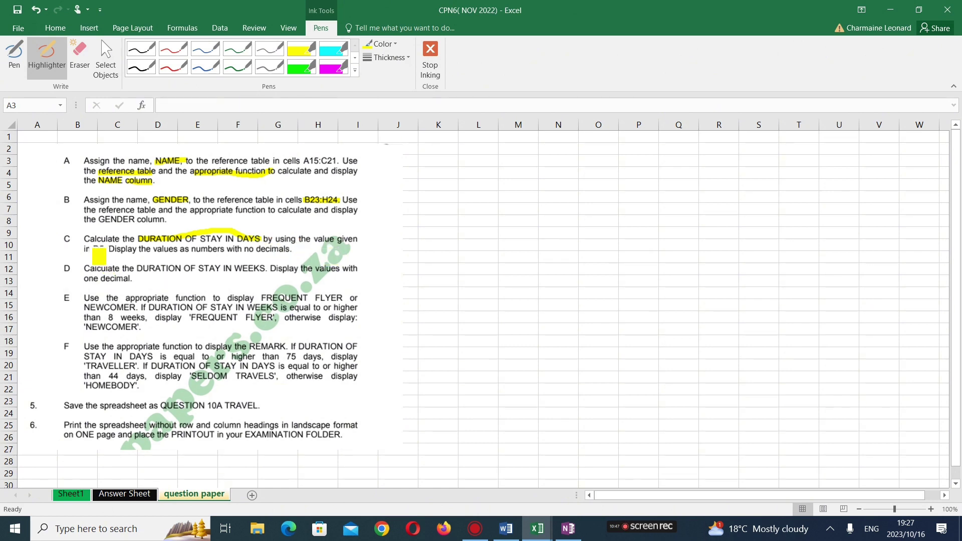
drag(101, 251, 113, 254)
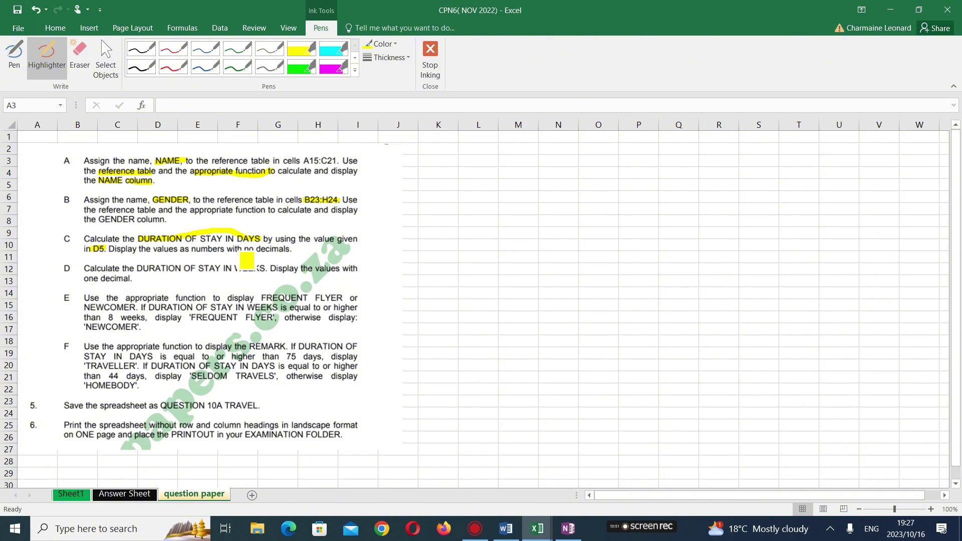
drag(246, 253, 301, 255)
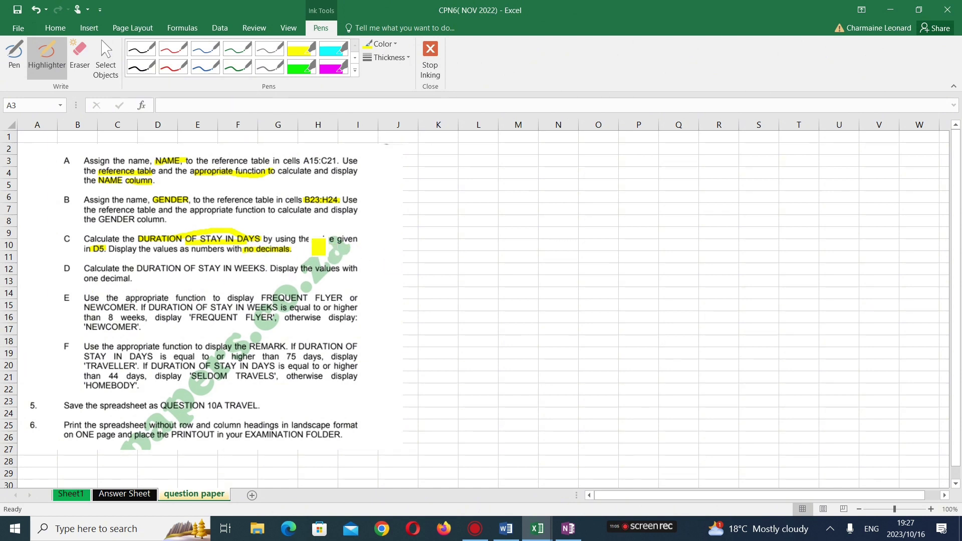
Step: Enter the formula =D8-D5 in cell E8 of the Answer Sheet to calculate the first traveller's duration of stay in days
click(133, 495)
click(242, 192)
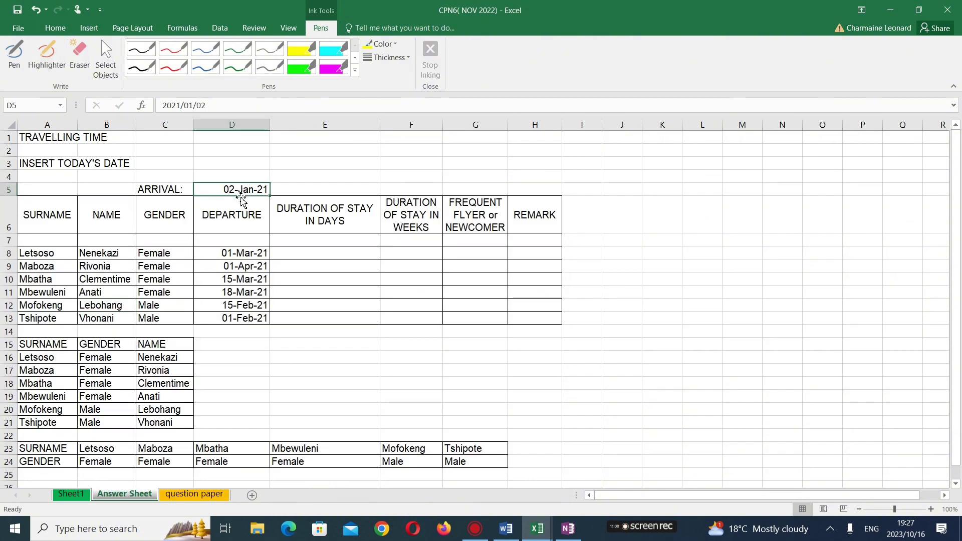
click(293, 254)
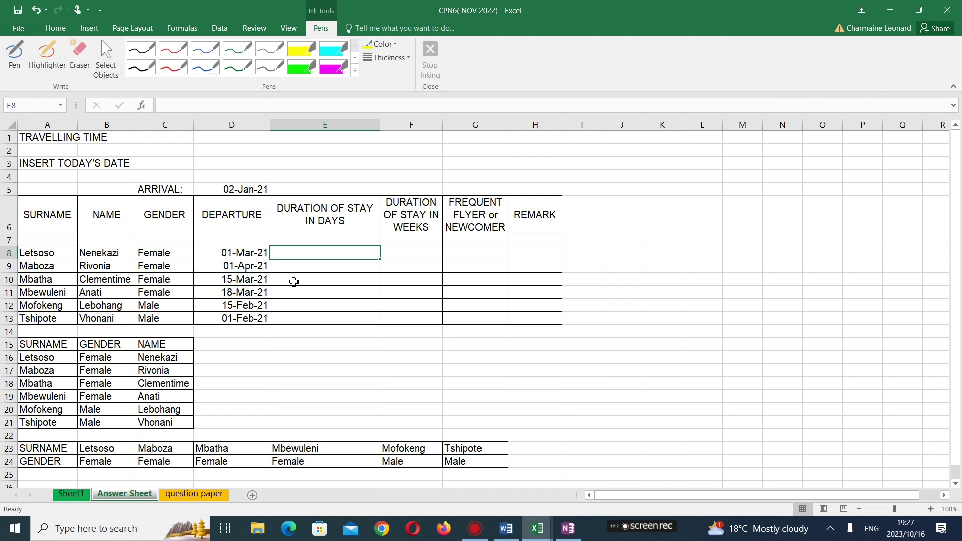
text(=)
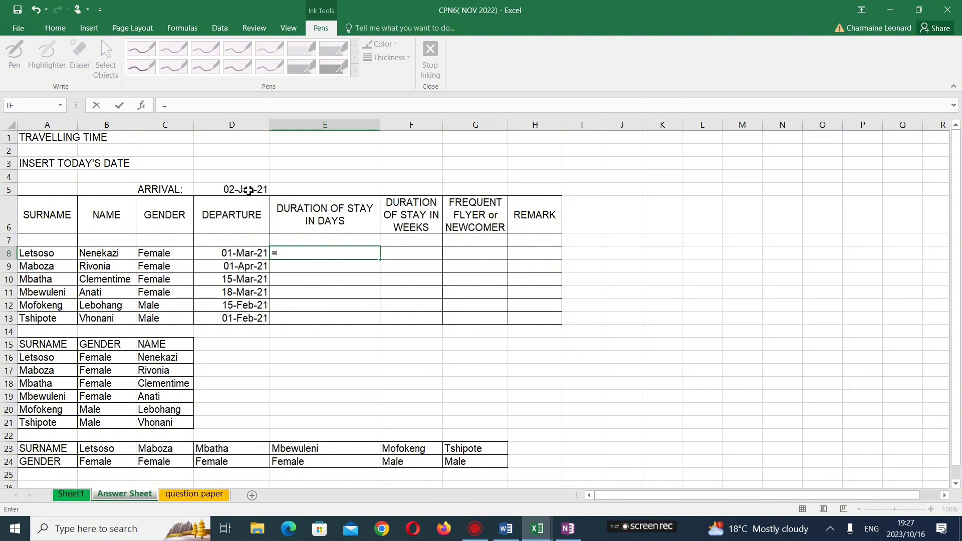
click(233, 254)
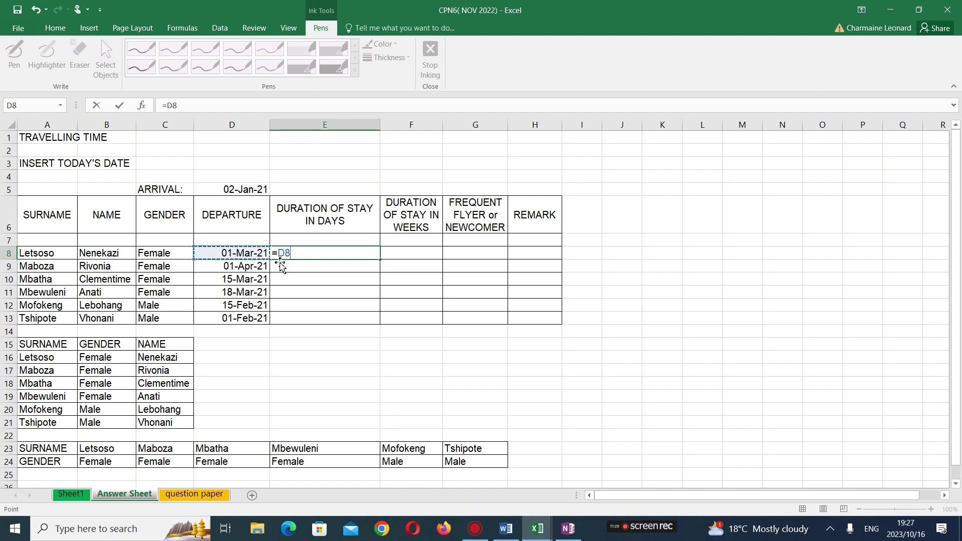
text(-)
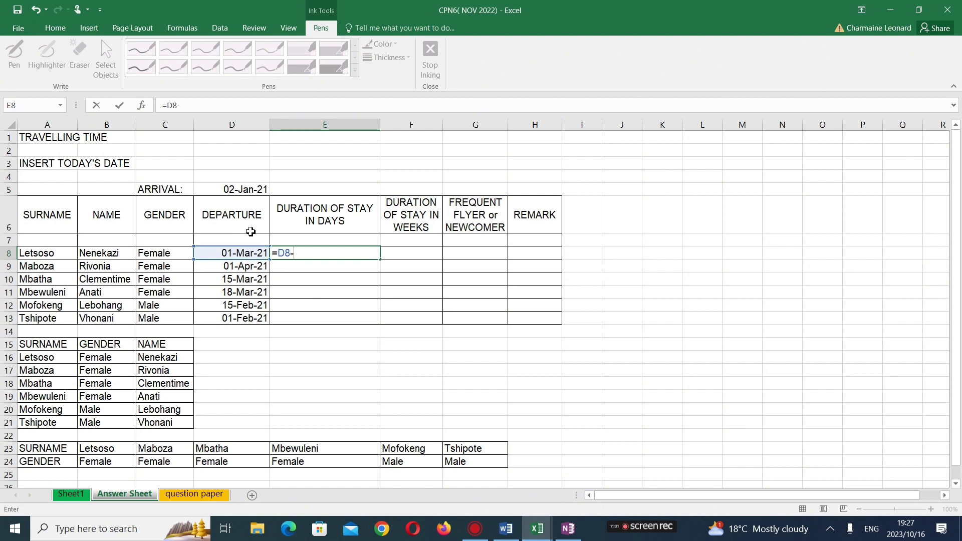
click(241, 189)
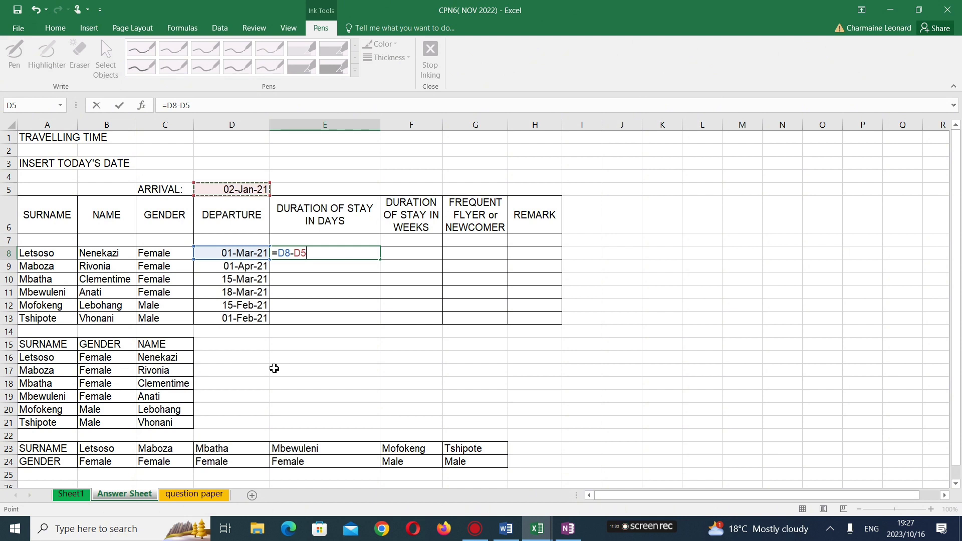
key(Return)
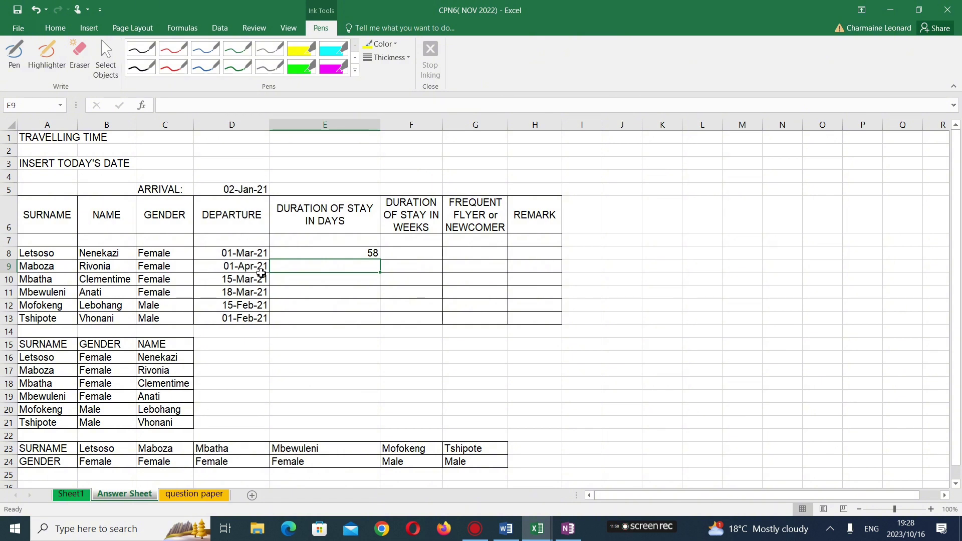
Step: Copy the formula in E8 down the DURATION OF STAY IN DAYS column to E13
click(370, 254)
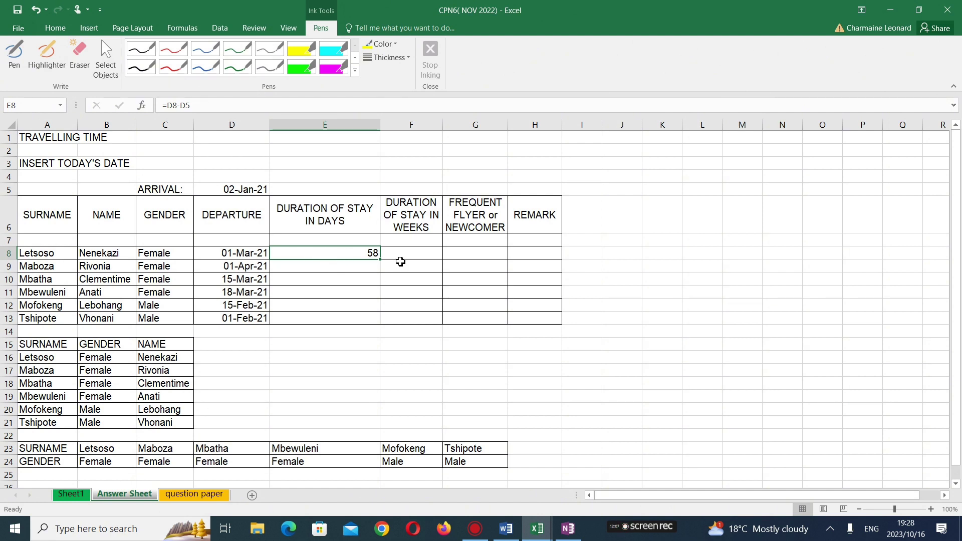
drag(383, 260, 383, 323)
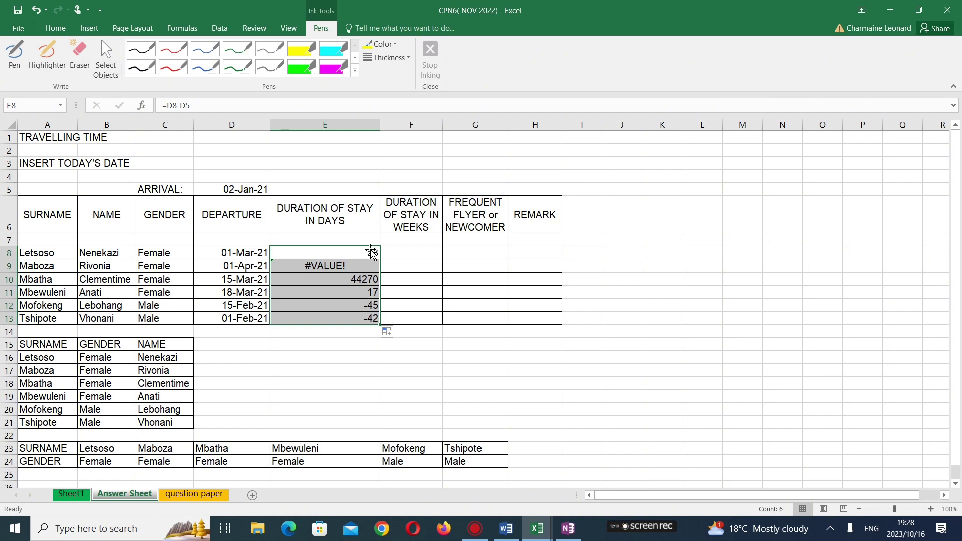
click(351, 256)
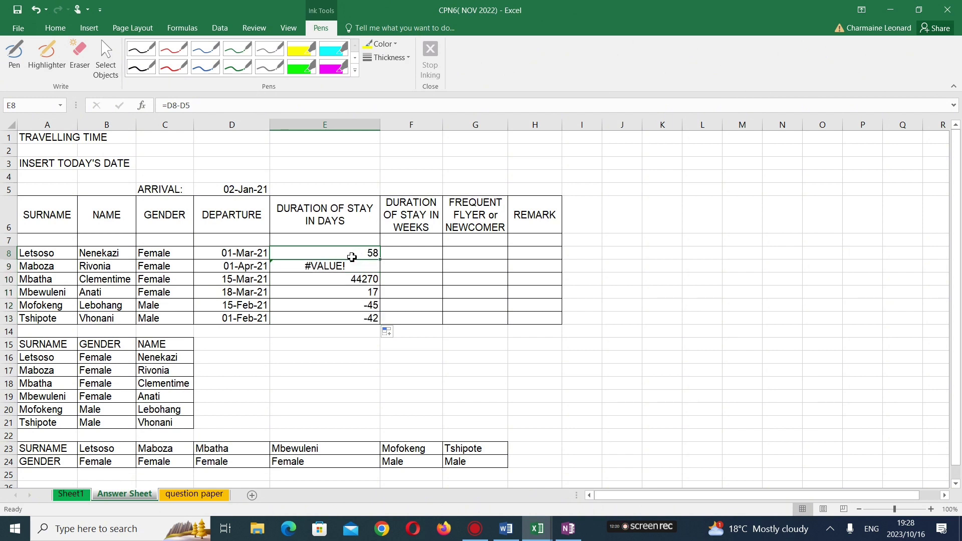
Step: Reread instruction C on the question paper and examine the cell references in the formulas in E8, E9 and E13
click(217, 499)
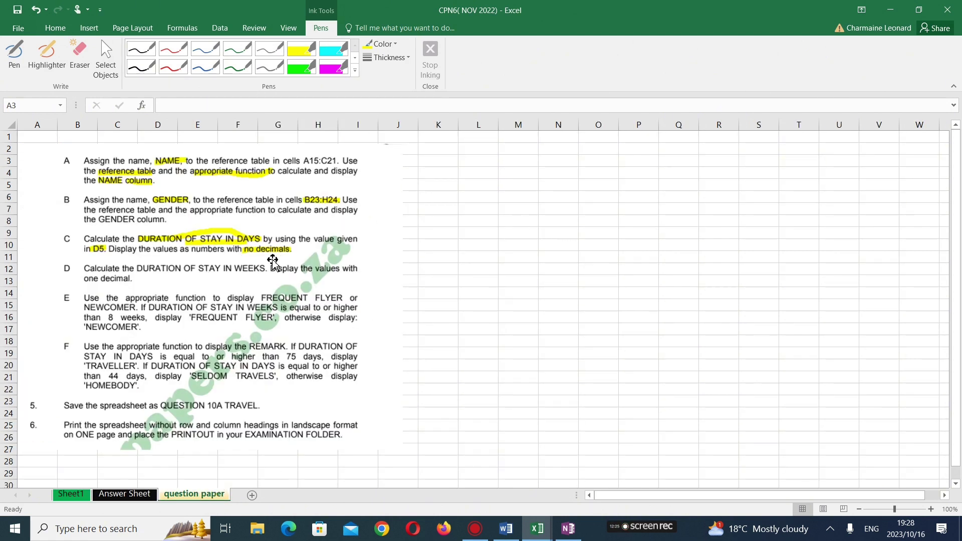
click(125, 494)
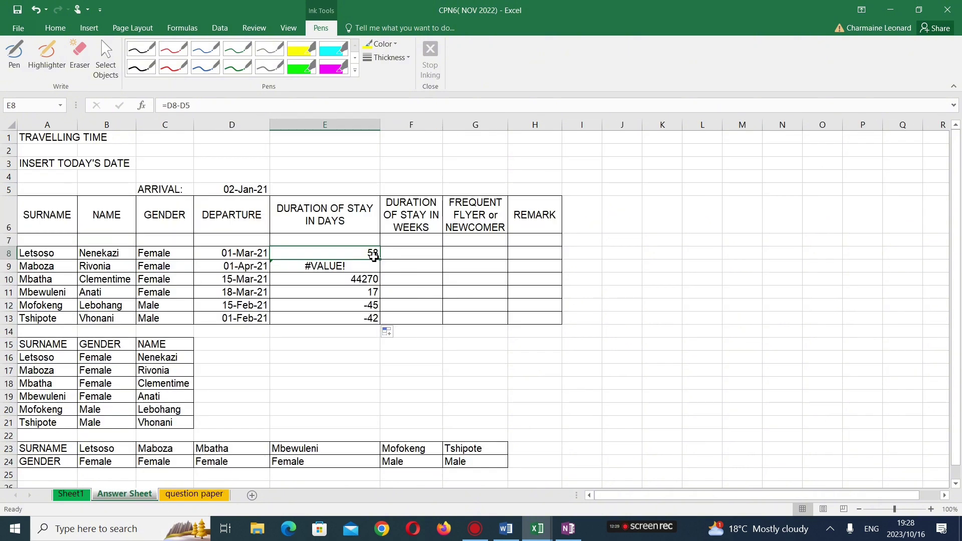
double_click(356, 255)
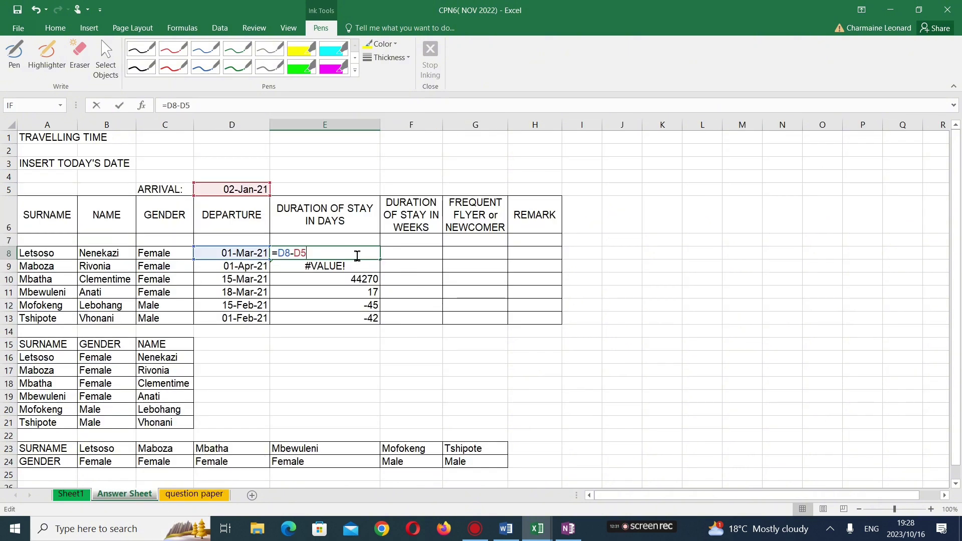
key(Return)
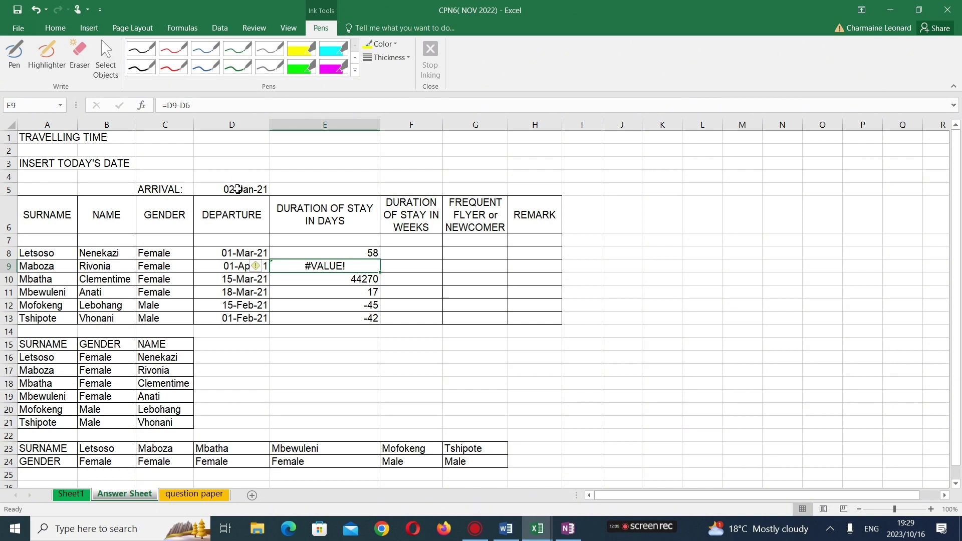
double_click(325, 266)
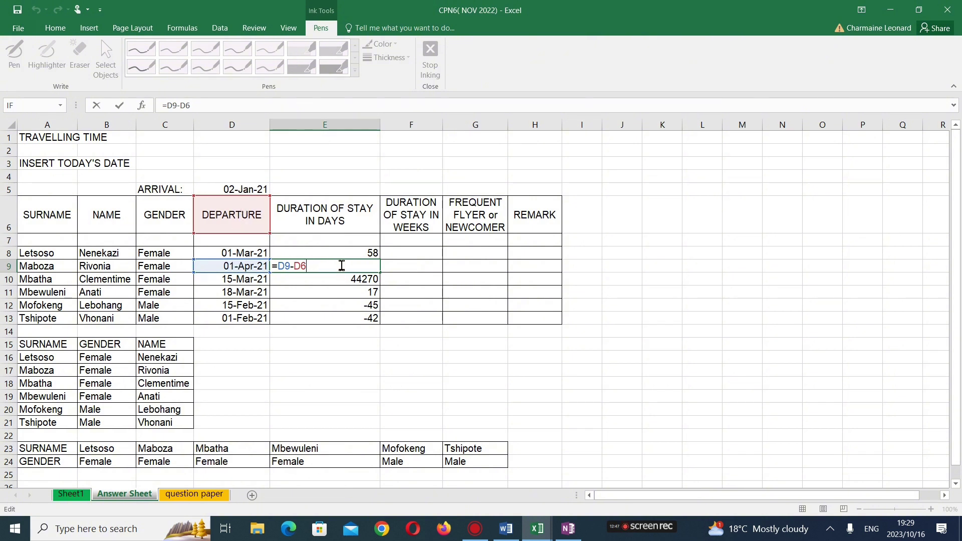
key(Return)
click(356, 316)
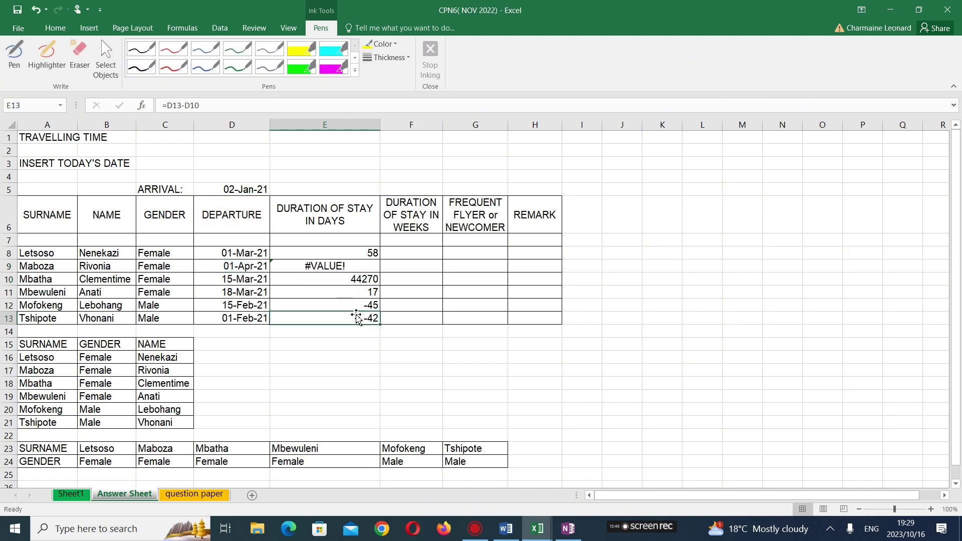
double_click(340, 322)
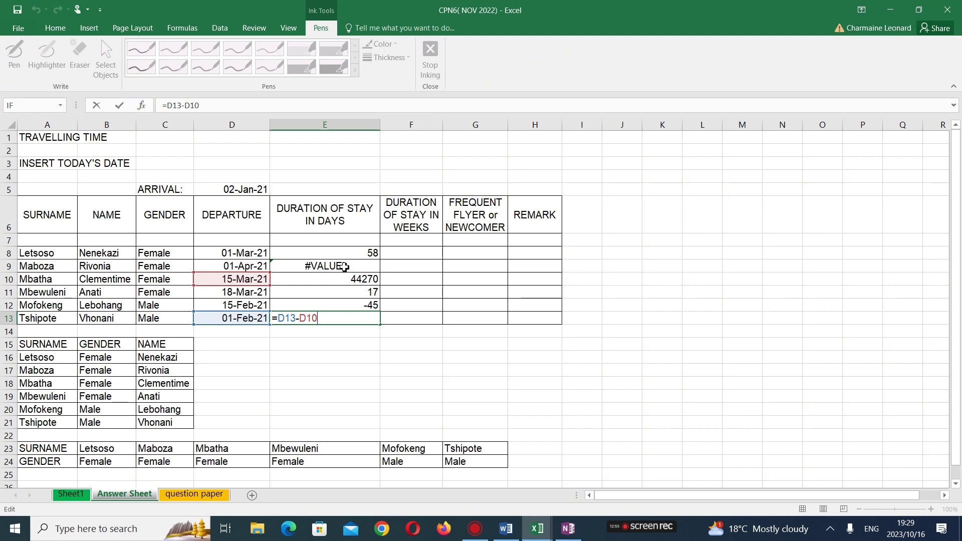
key(Return)
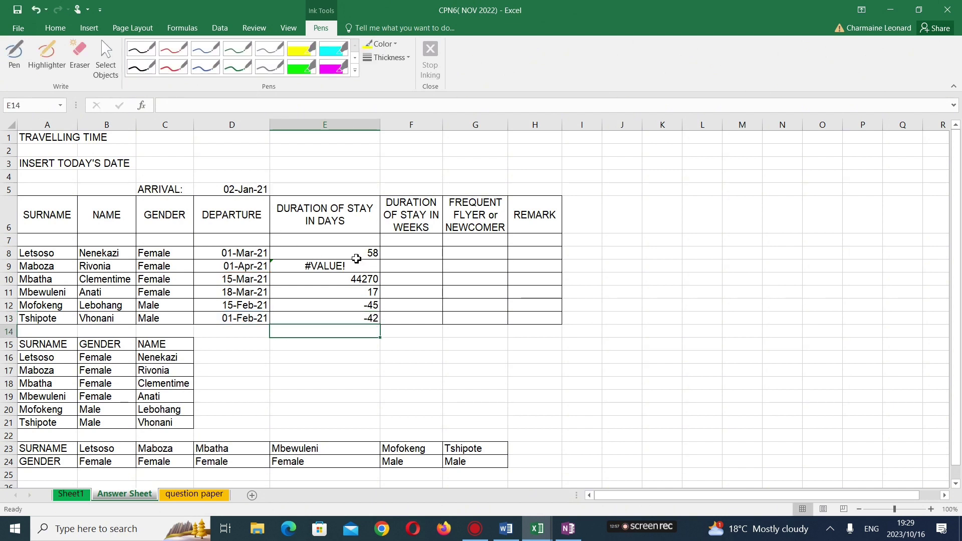
Step: Make the arrival date reference absolute in E8 with =D8-$D$5 and copy the formula down to E13
double_click(357, 252)
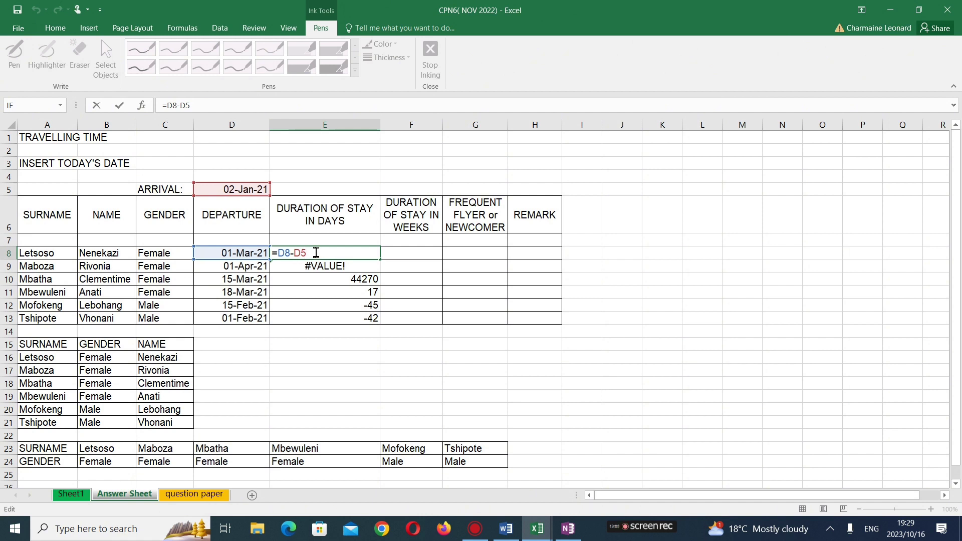
text($D$)
key(Return)
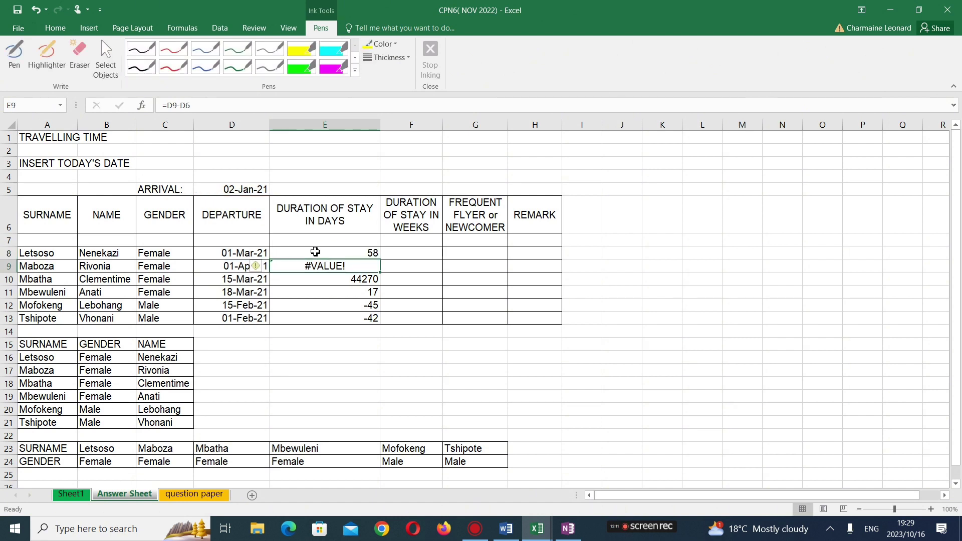
click(315, 252)
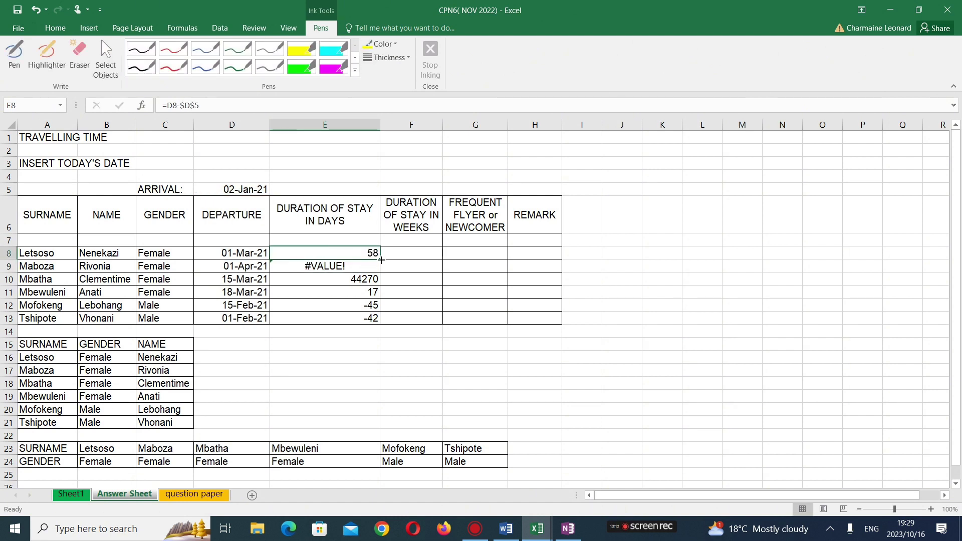
drag(381, 260, 369, 329)
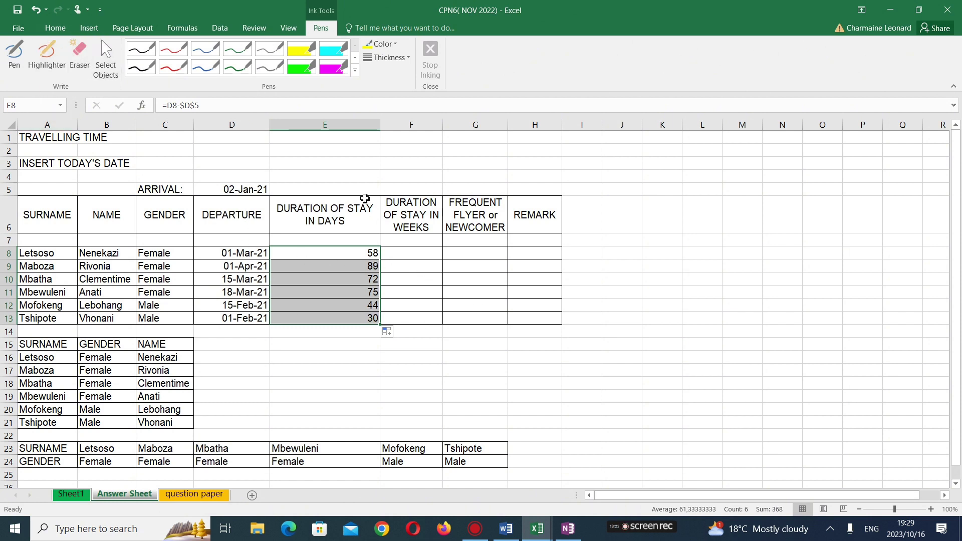
Step: Check instruction D on the question paper and enter the formula =E8/7 in cell F8 for the duration of stay in weeks
click(403, 256)
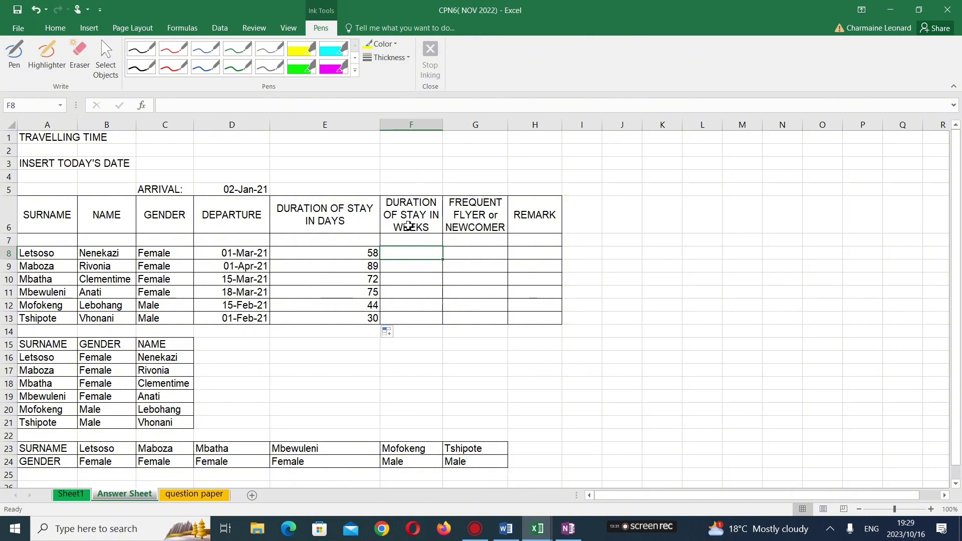
click(193, 495)
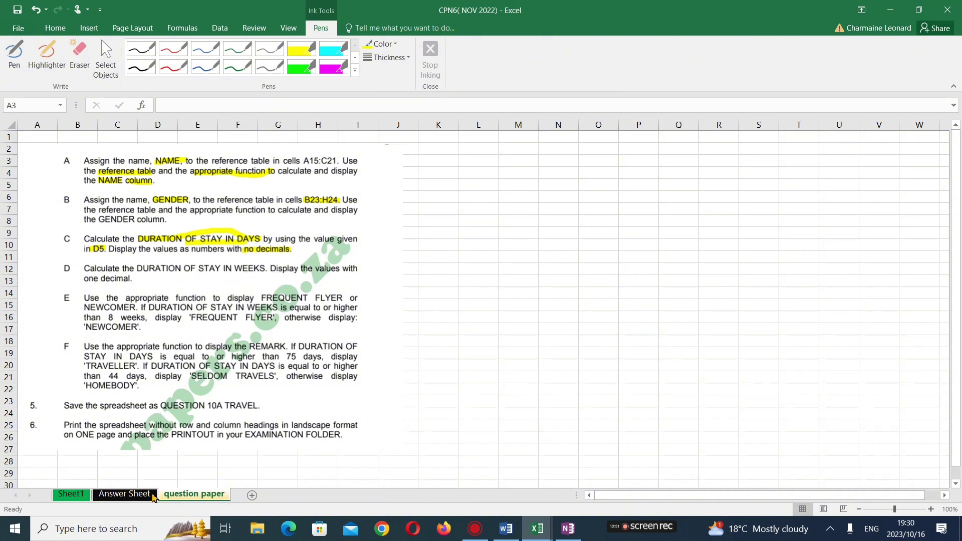
click(124, 495)
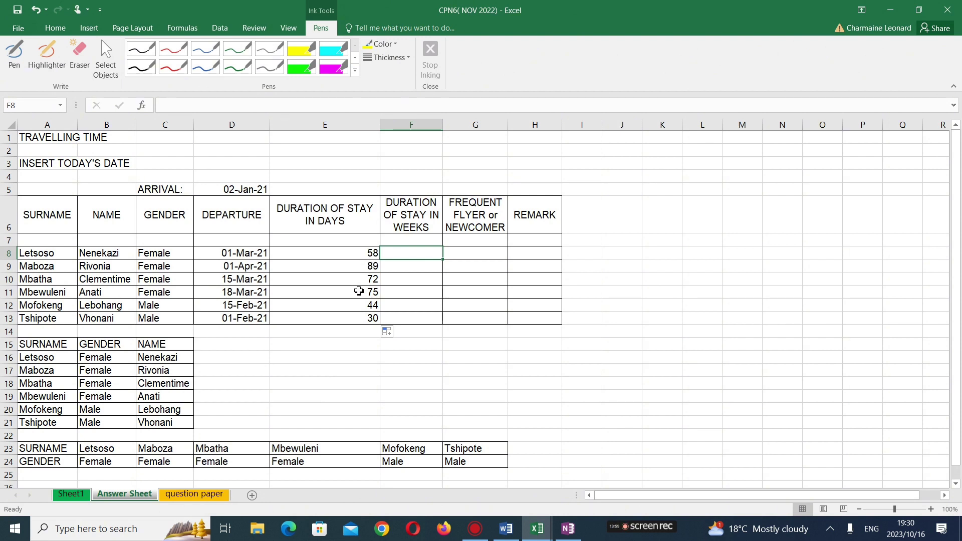
text(=)
click(363, 257)
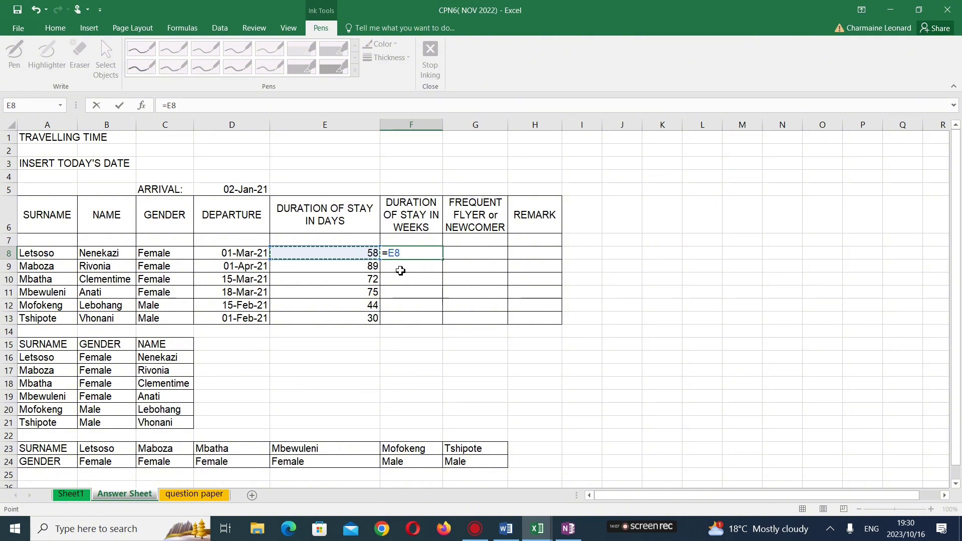
text(*)
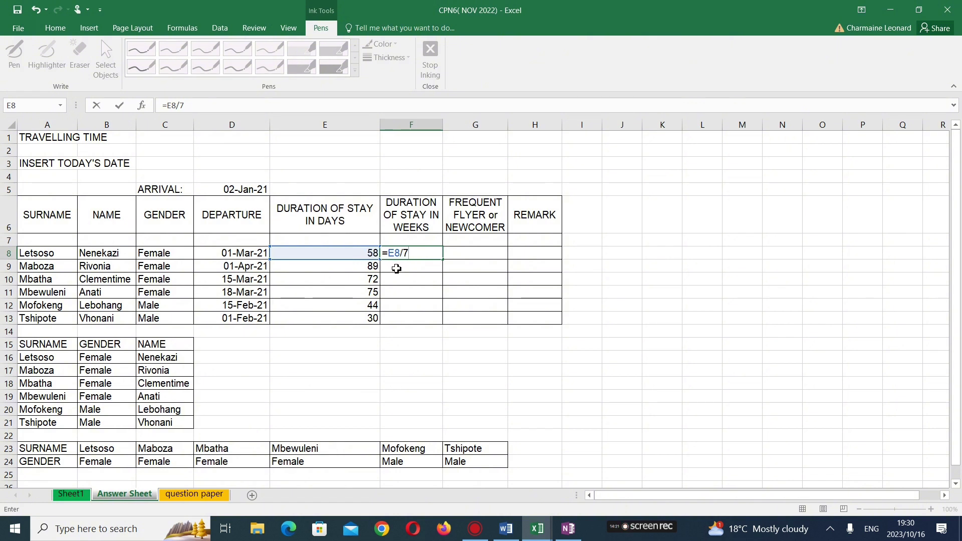
key(Return)
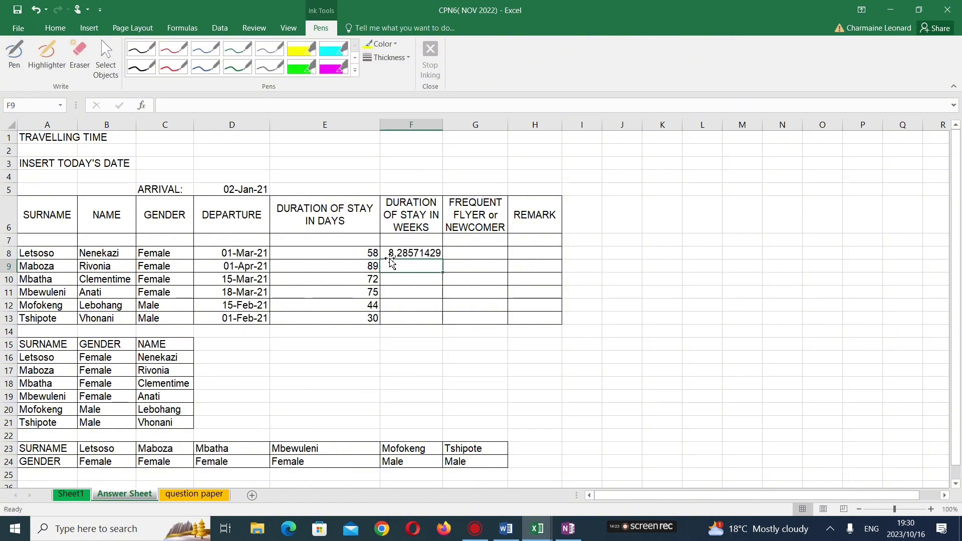
Step: Format F8 to show one decimal and copy it down the DURATION OF STAY IN WEEKS column to F13
click(400, 256)
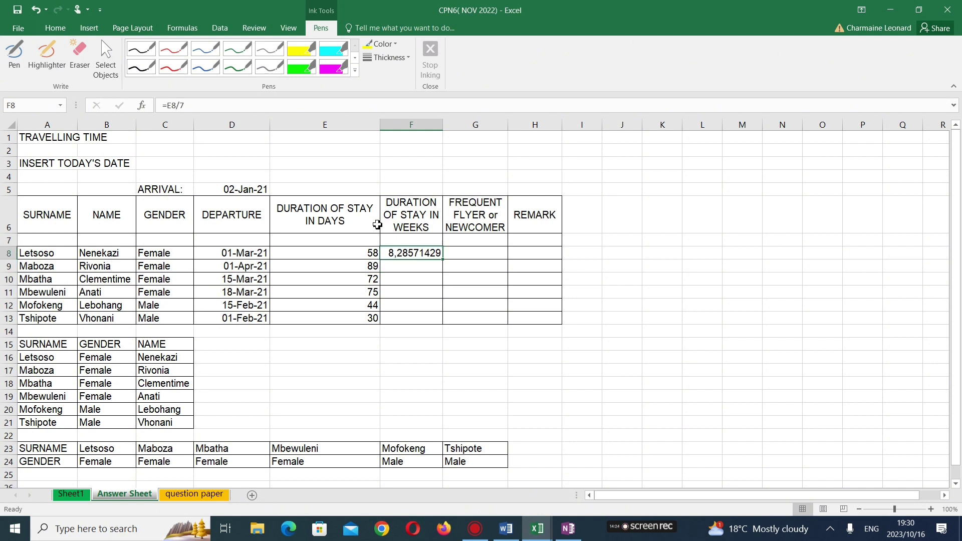
click(55, 28)
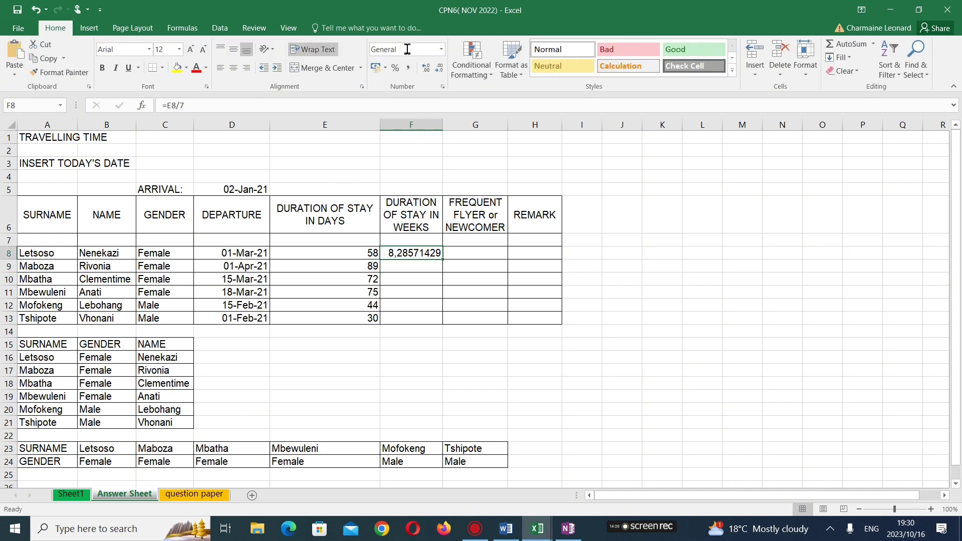
click(439, 69)
click(438, 69)
click(437, 70)
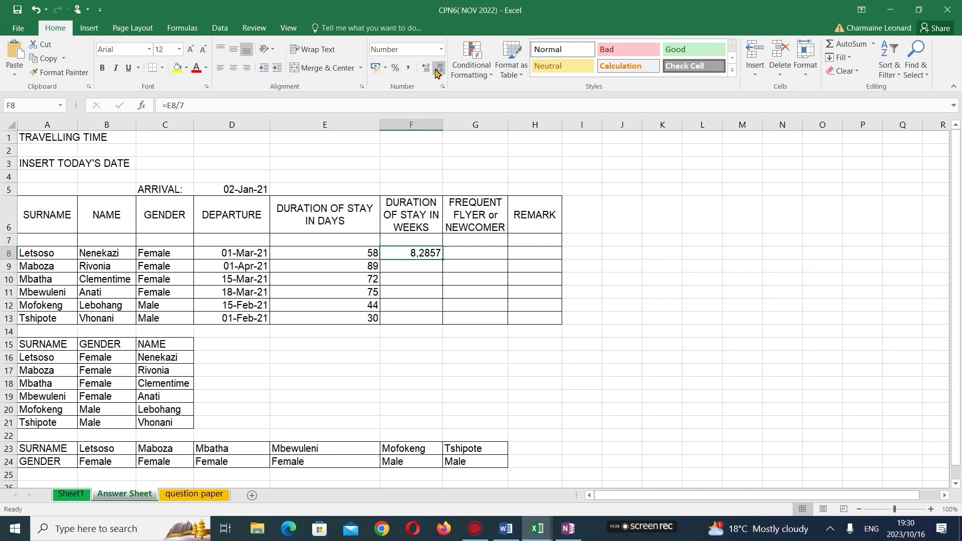
click(437, 70)
click(437, 70)
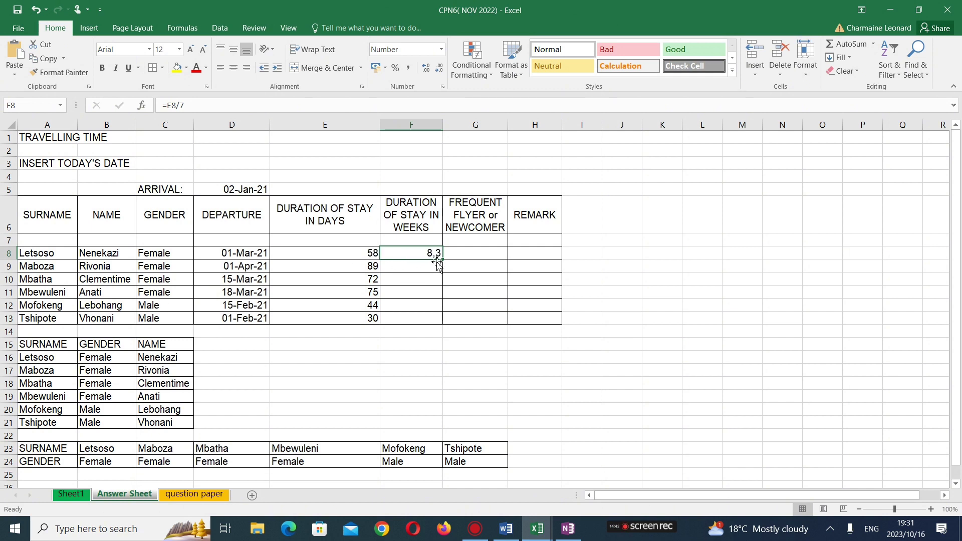
drag(443, 259, 438, 323)
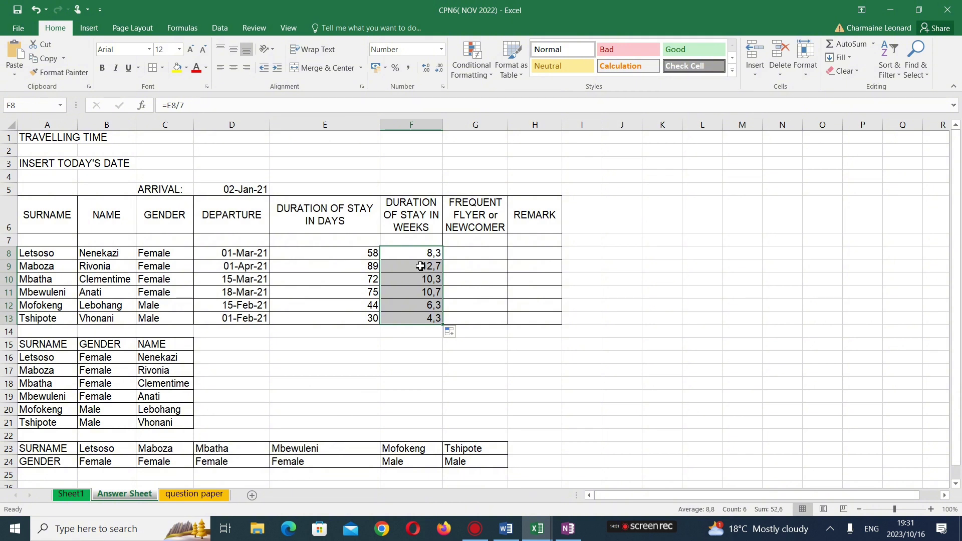
click(362, 280)
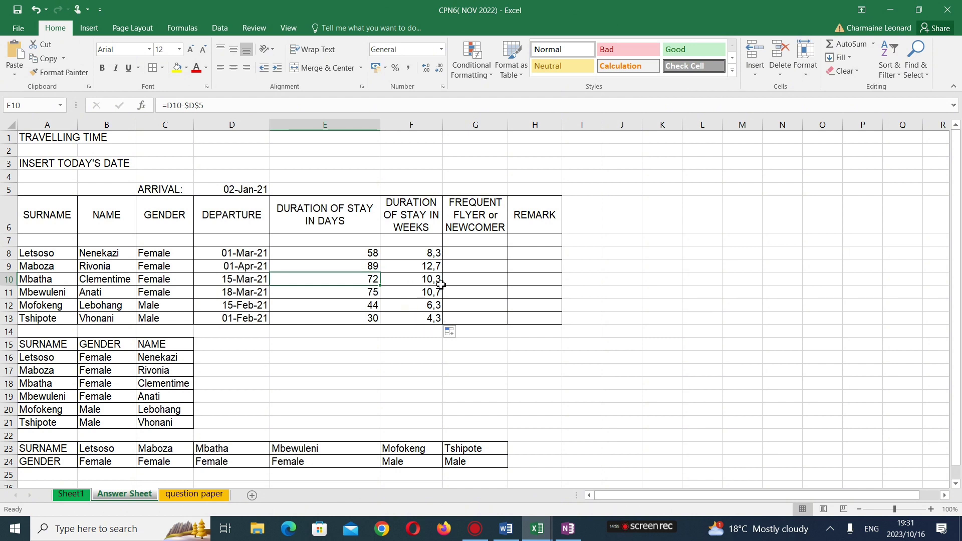
Step: Highlight the opening words of the condition, "If DU", in instruction E on the question paper with the ink highlighter
click(208, 494)
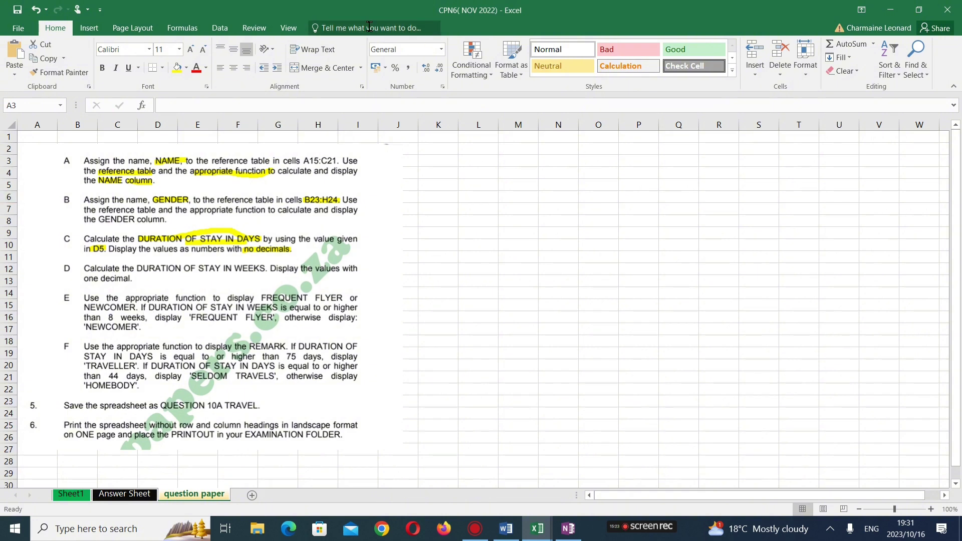
click(251, 29)
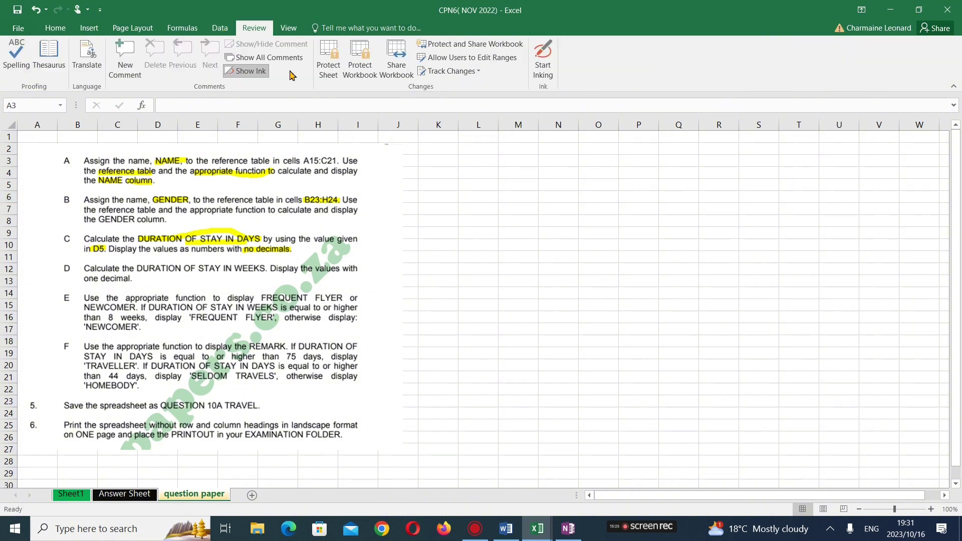
click(543, 59)
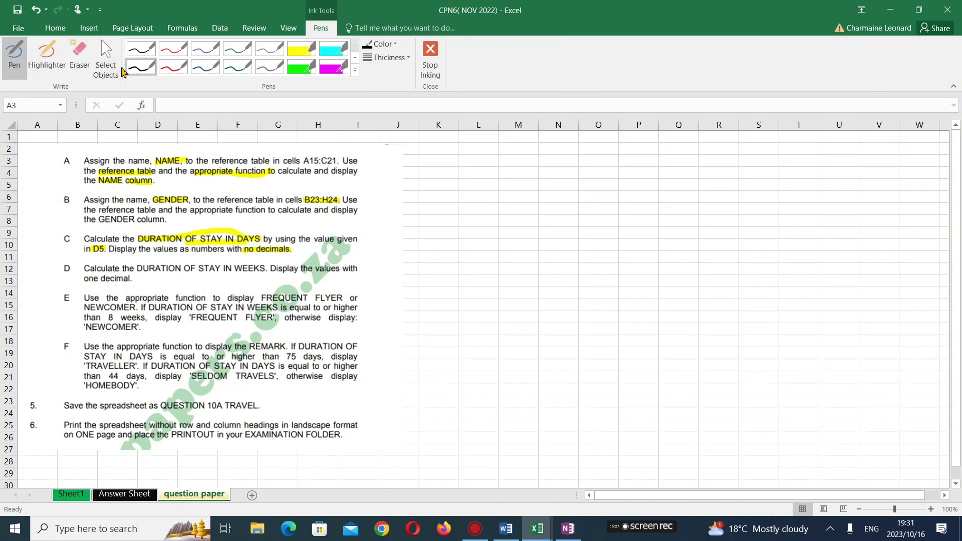
click(47, 55)
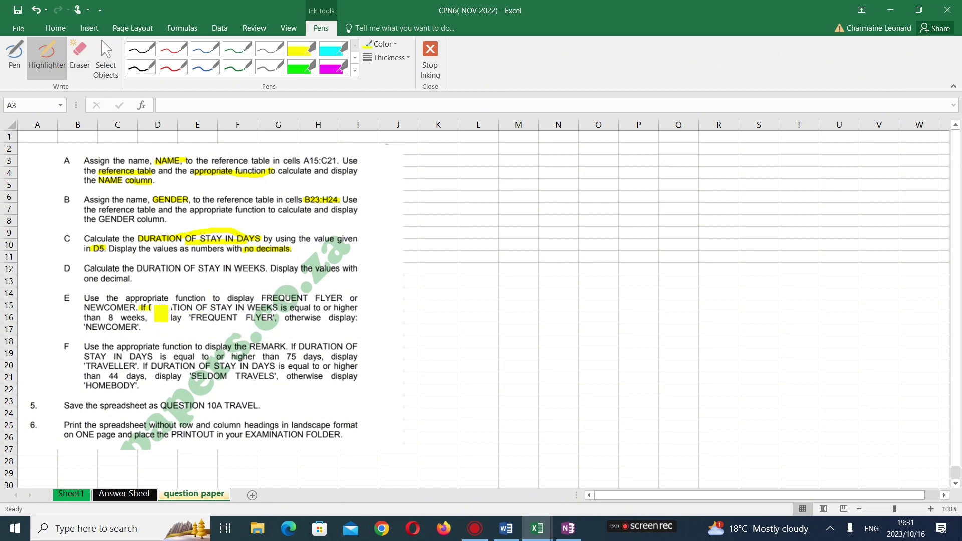
drag(141, 308, 162, 308)
Step: Start an IF function in G8 of the Answer Sheet with the logical test F8>=8
click(125, 494)
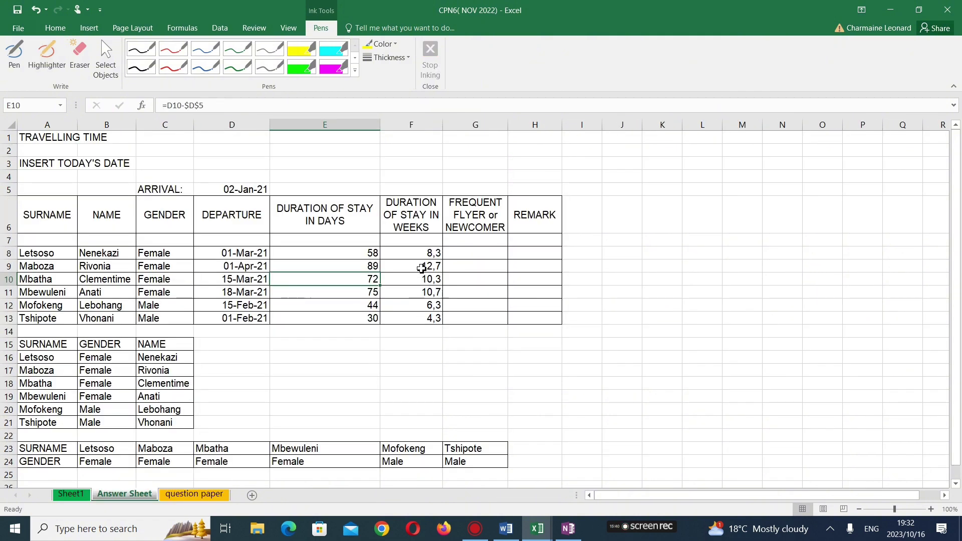
click(479, 257)
text(=)
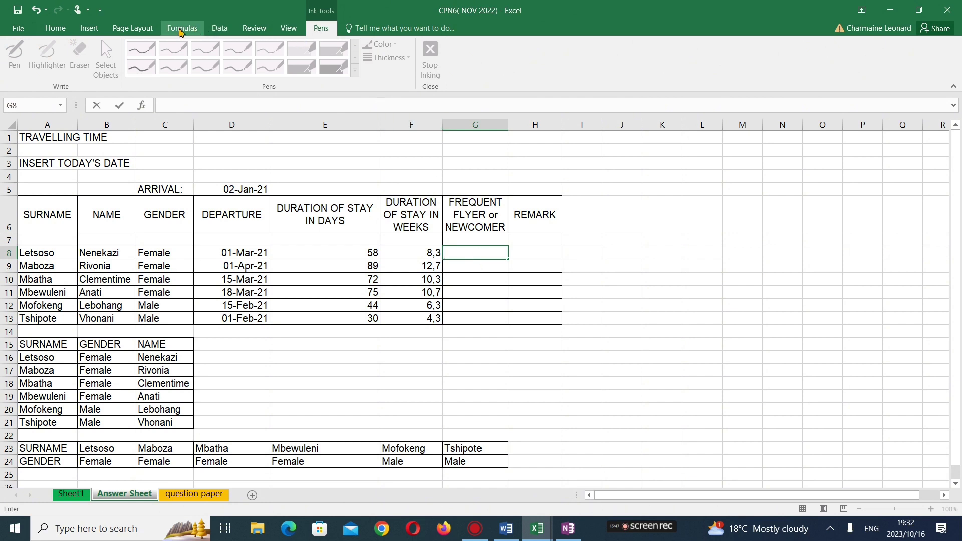
click(181, 29)
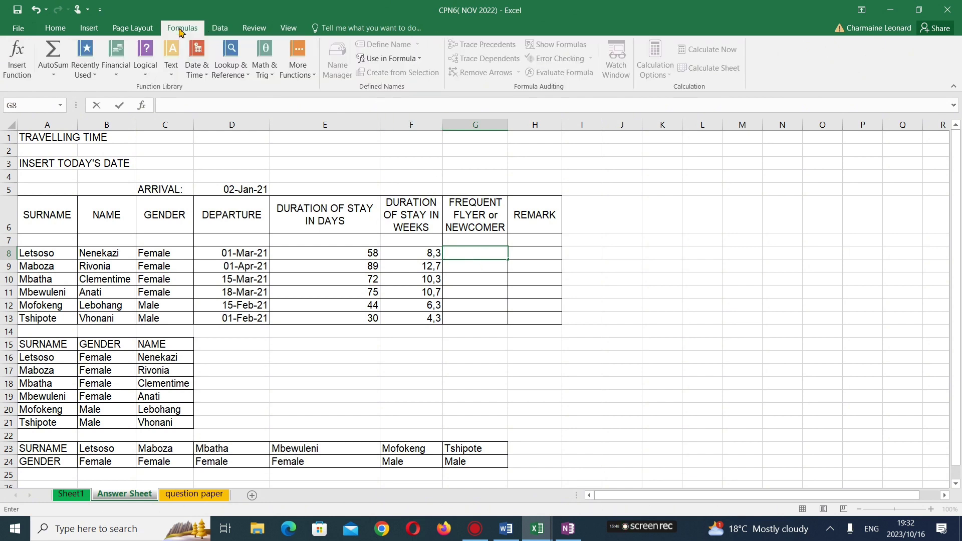
click(155, 75)
click(156, 116)
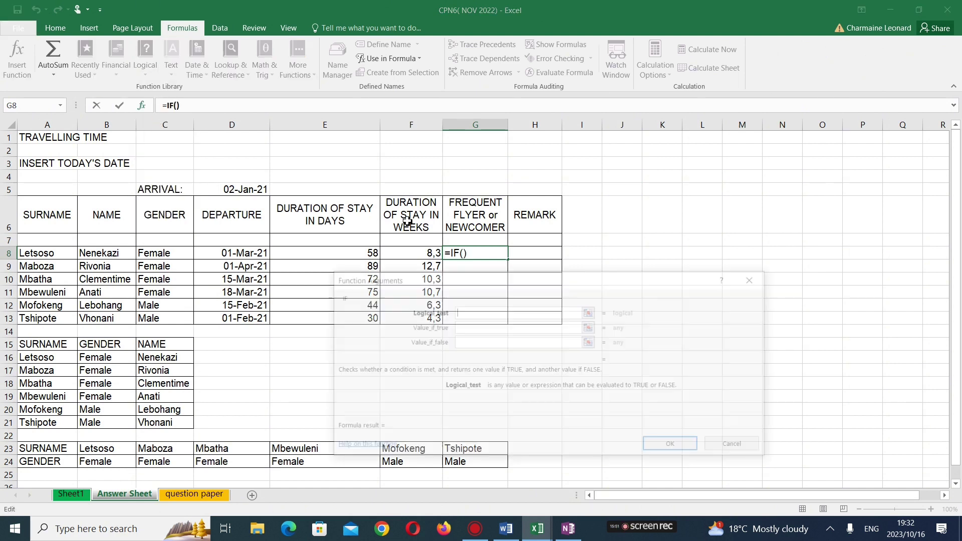
drag(460, 282, 460, 324)
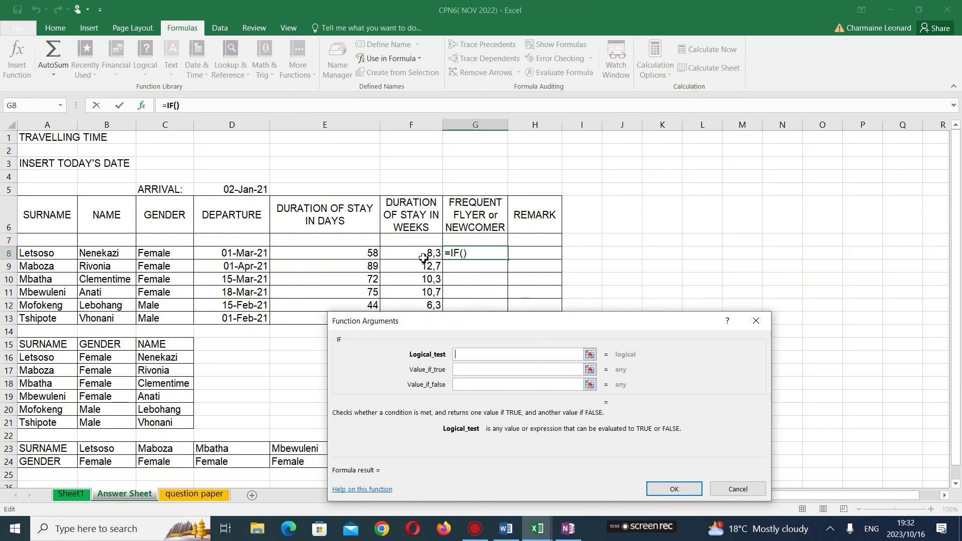
click(424, 253)
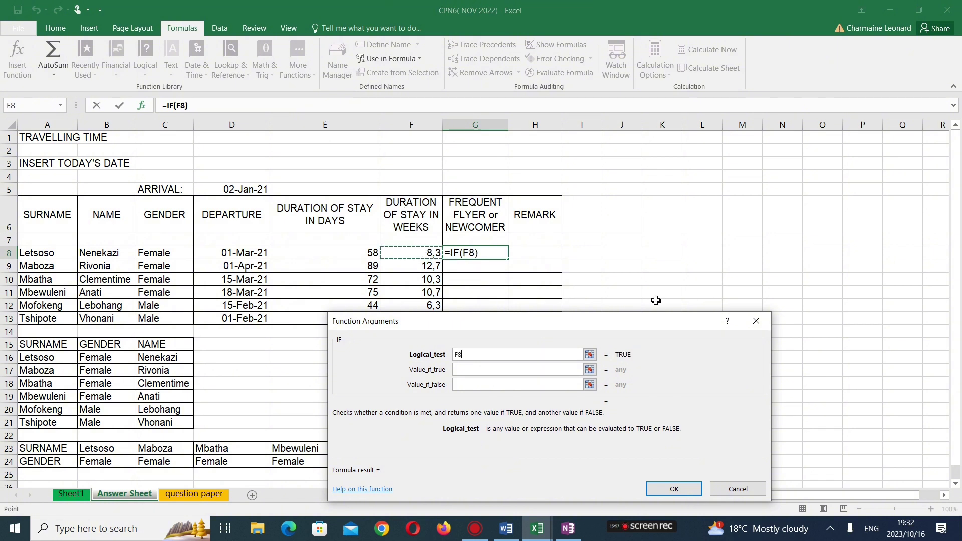
text(>)
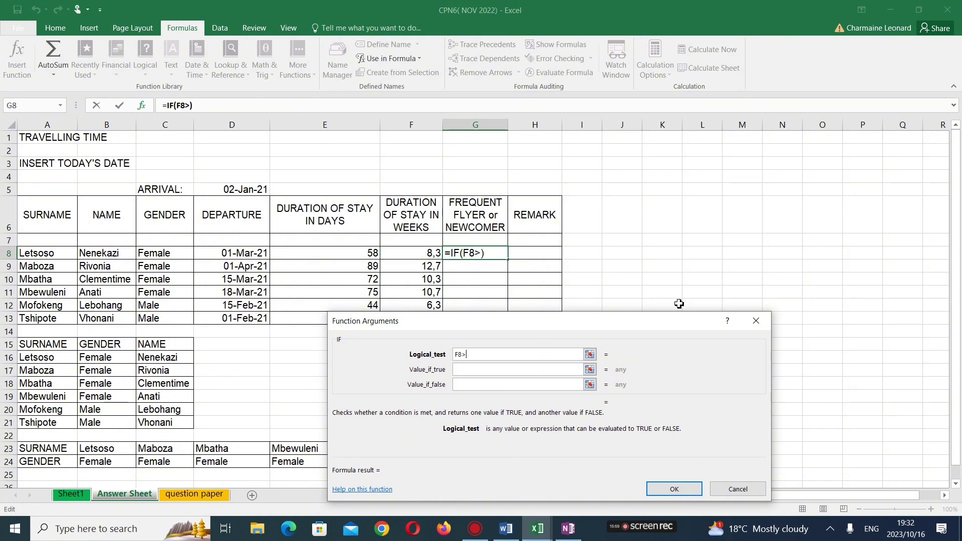
text(0)
key(BackSpace)
text(=8)
click(552, 370)
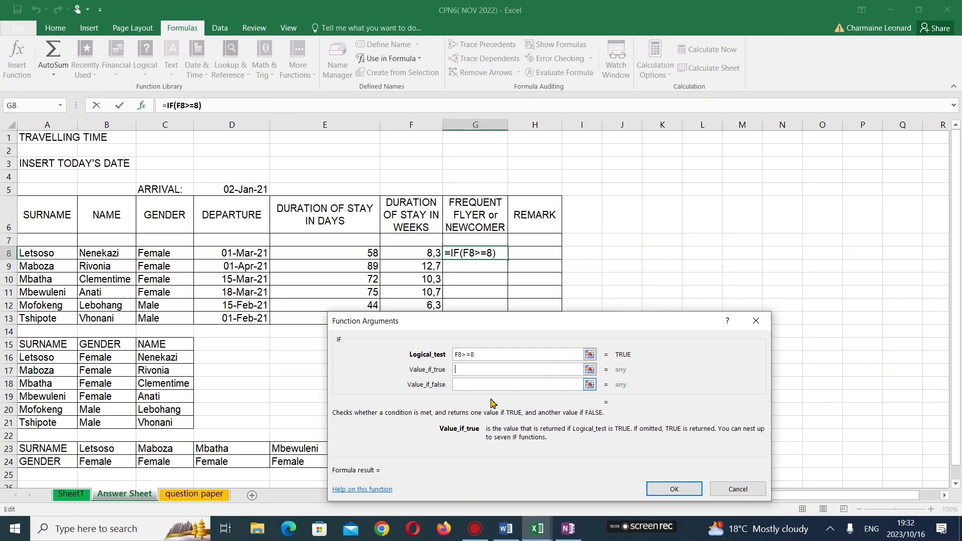
click(218, 494)
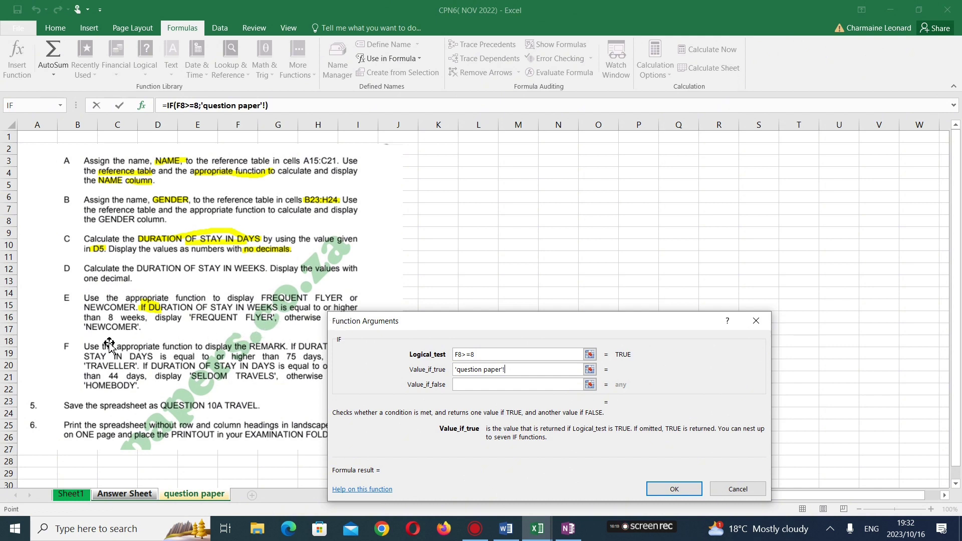
click(125, 494)
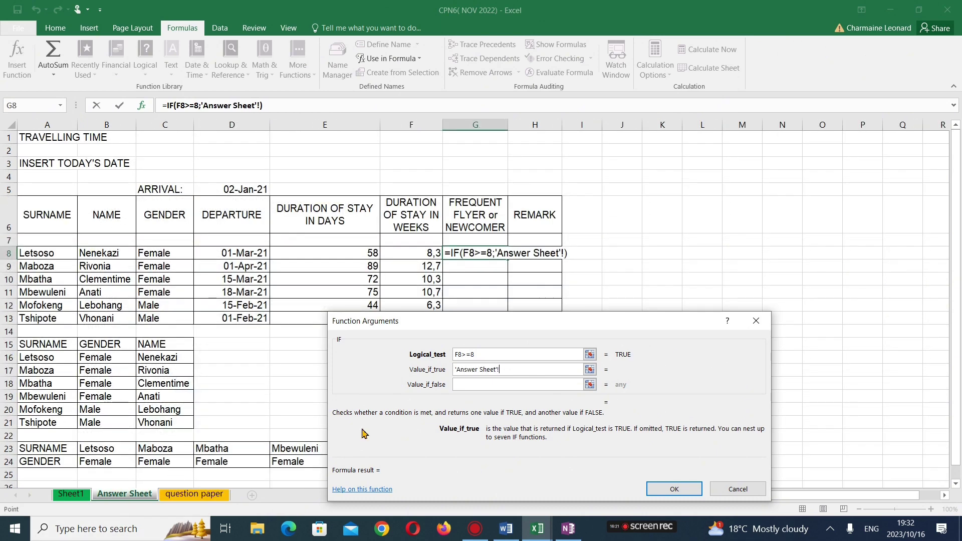
click(521, 371)
key(BackSpace)
key(BackSpace)
key(BackSpace)
key(BackSpace)
key(BackSpace)
key(BackSpace)
key(BackSpace)
key(BackSpace)
key(BackSpace)
key(BackSpace)
key(BackSpace)
key(BackSpace)
key(BackSpace)
key(BackSpace)
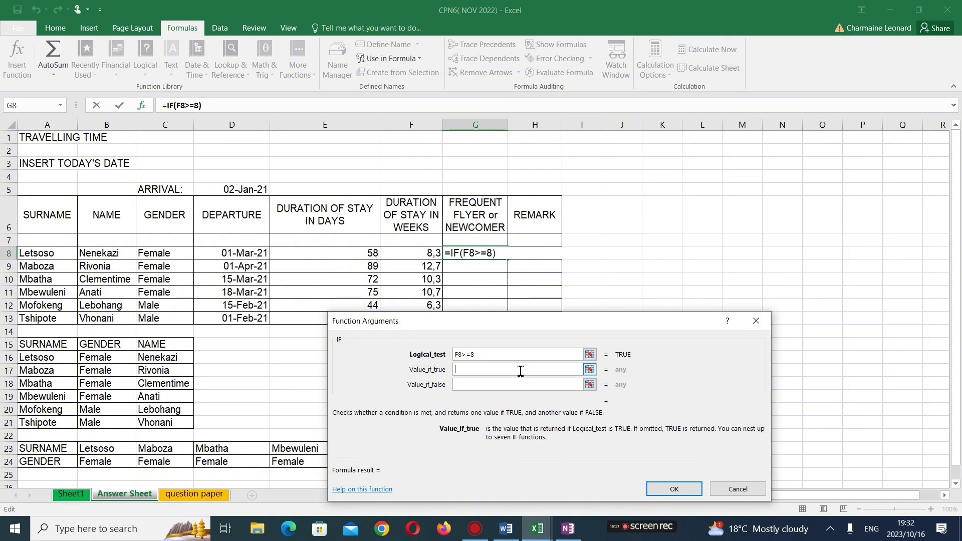
Step: Complete the IF function in G8 with "FRIQUENT FLYER" as the true value and "NEW COMER" as the false value
text(FRIE)
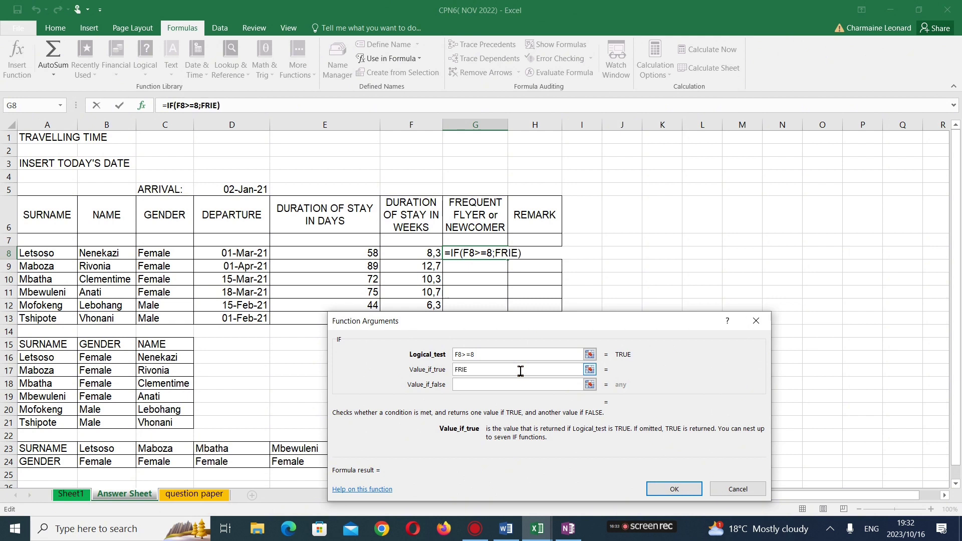
key(BackSpace)
text(QUENT)
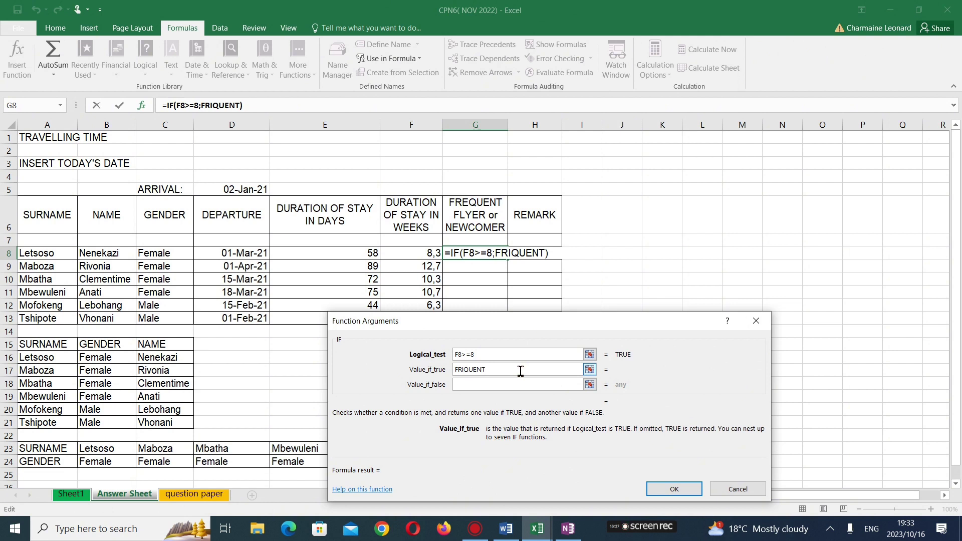
text( FLYER)
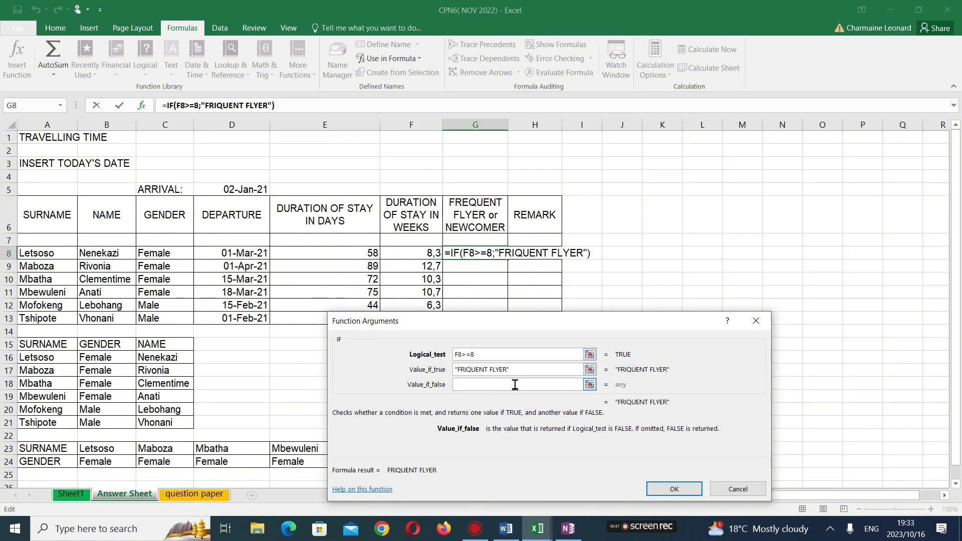
text(NEW C)
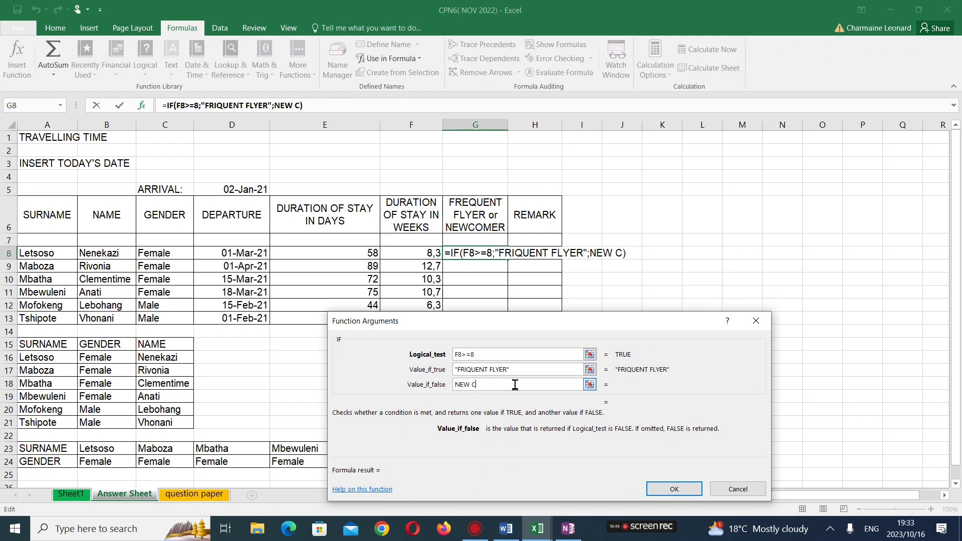
text(OMER)
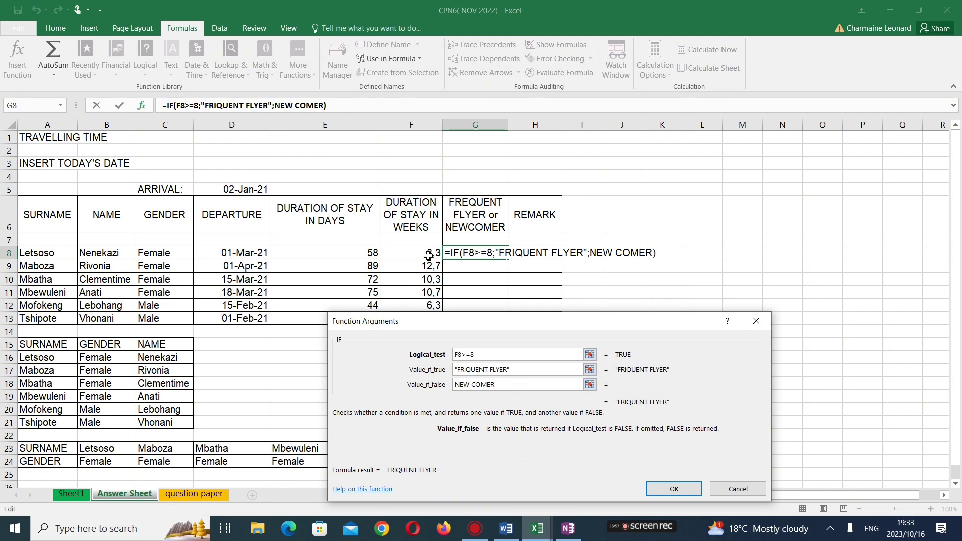
click(673, 489)
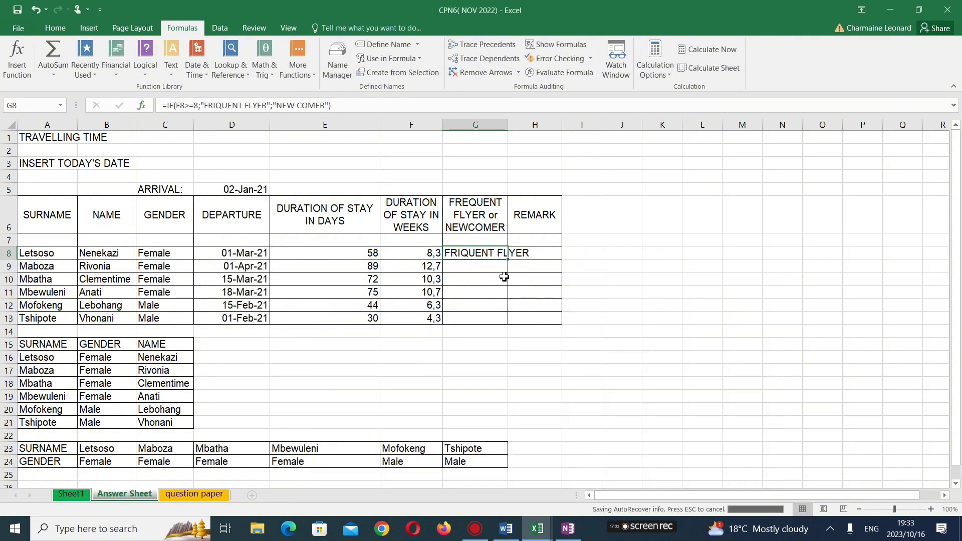
Step: Fit column G to its text and copy the G8 formula down to G13, checking the last copy's cell reference
double_click(511, 130)
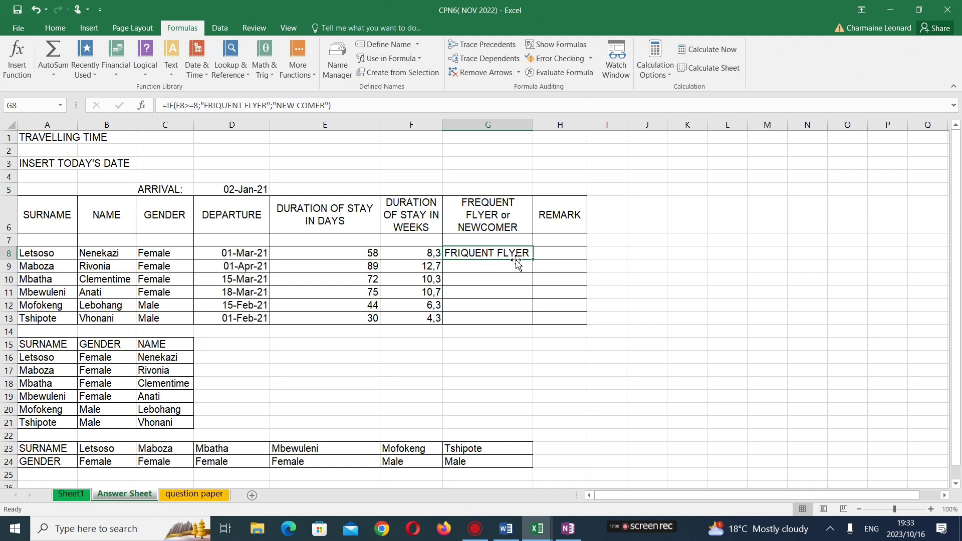
drag(535, 262, 527, 327)
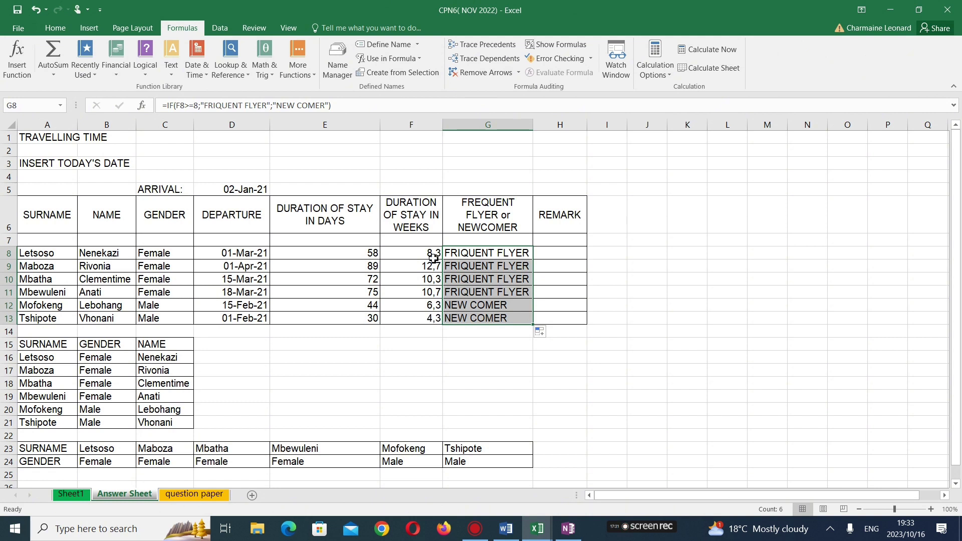
double_click(471, 320)
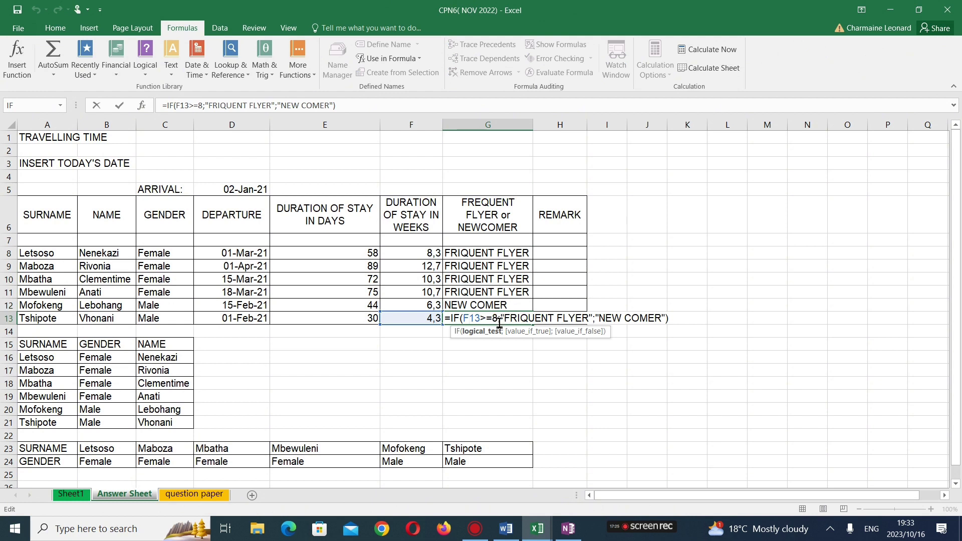
key(Return)
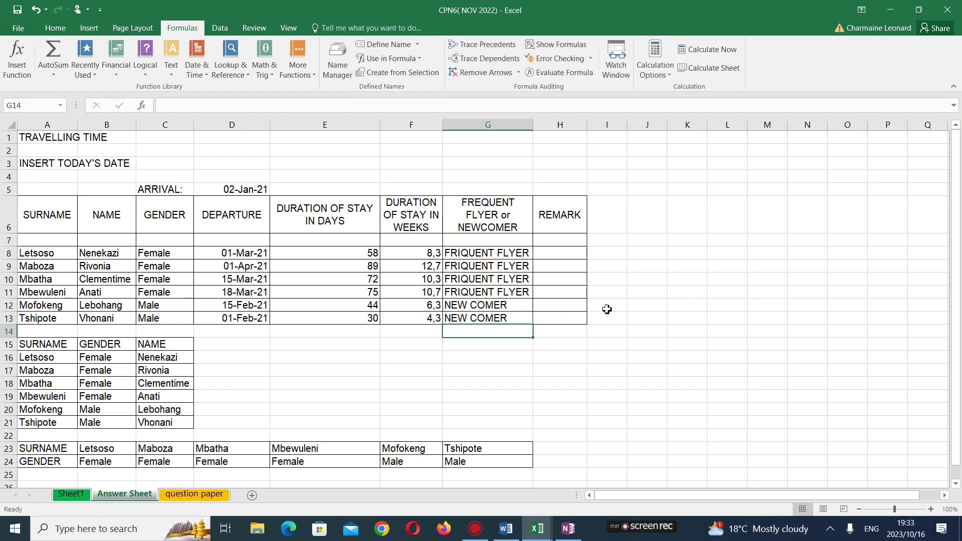
Step: Check instruction F on the question paper and start an IF function in H8 of the Answer Sheet that returns "TRAVELLER" when E8>=75
click(563, 253)
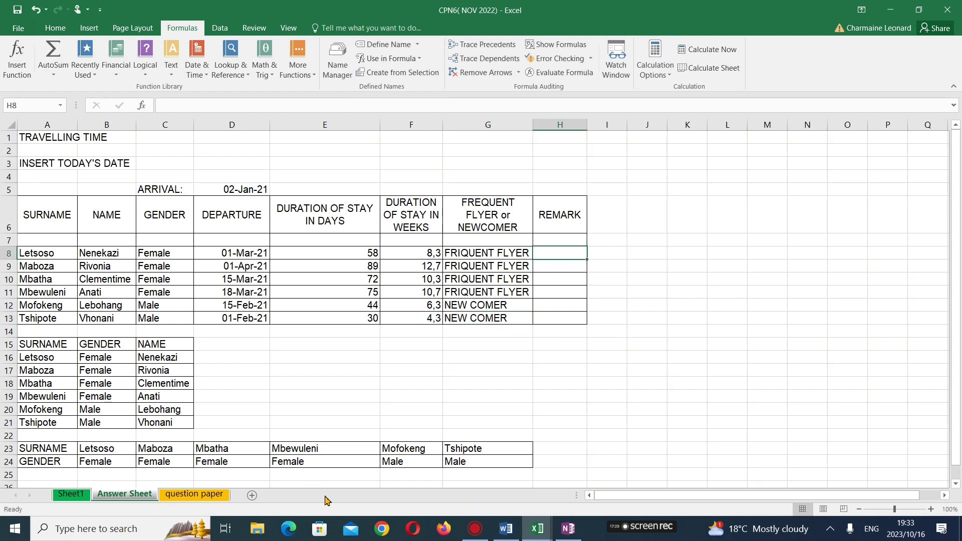
click(194, 494)
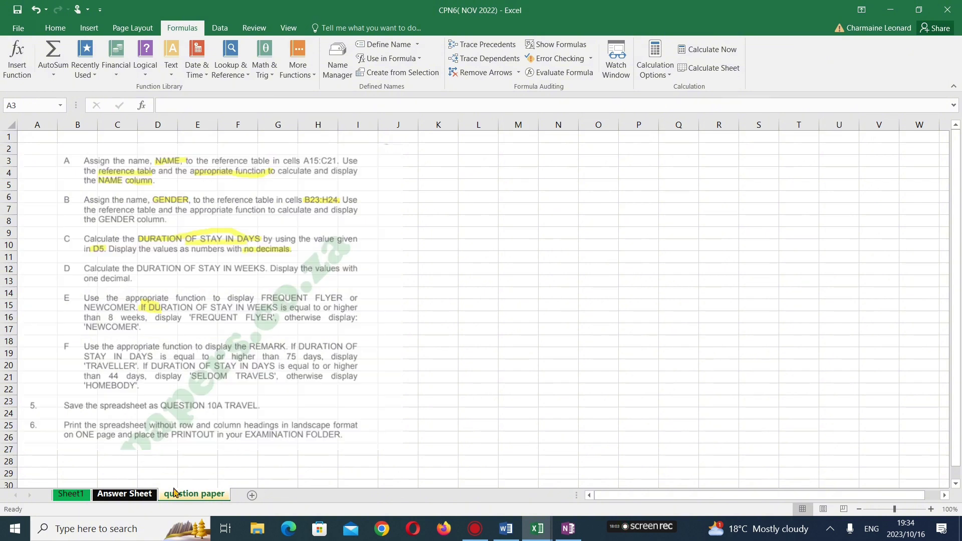
click(143, 498)
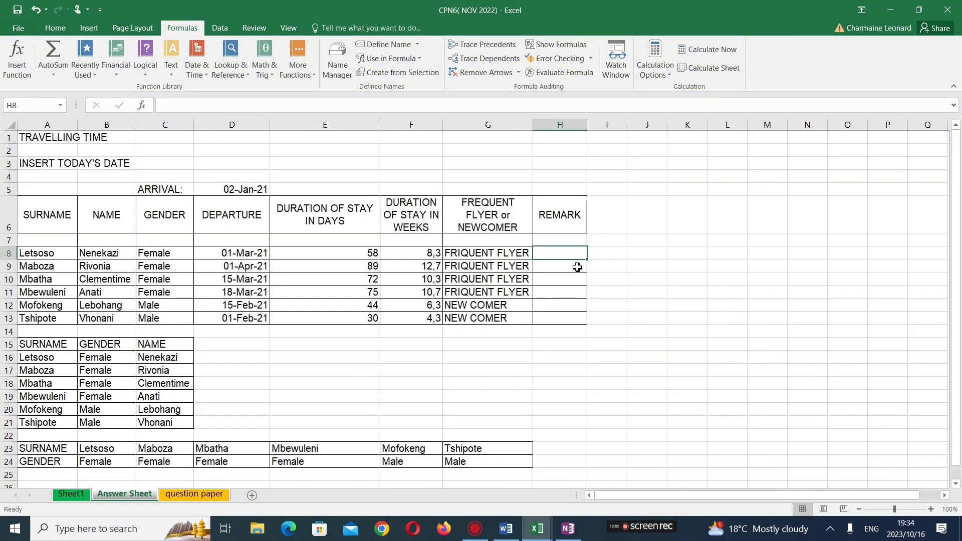
text(=IF)
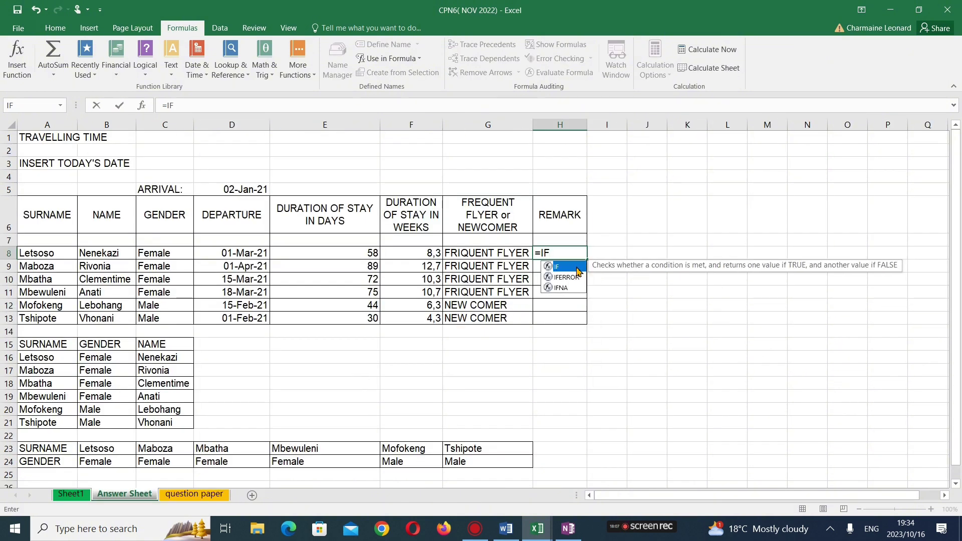
text(()
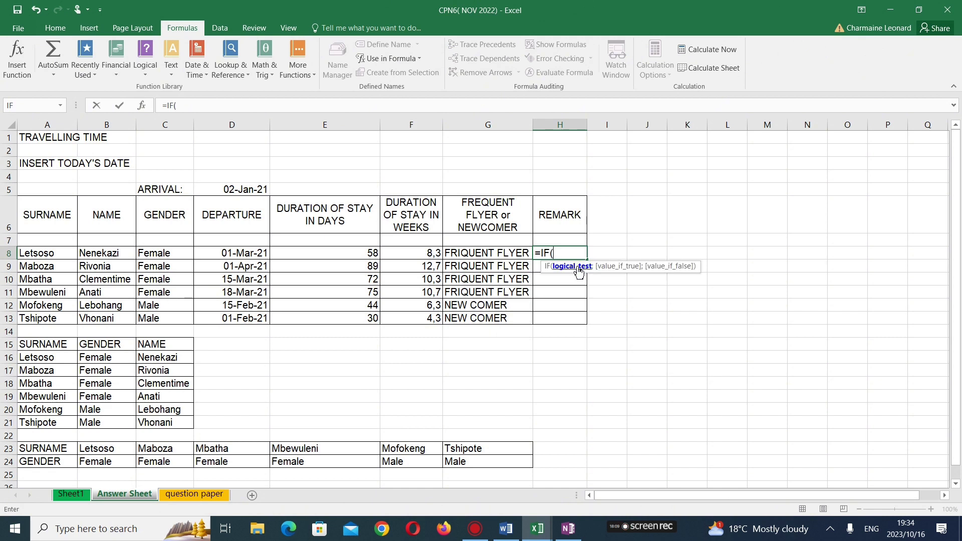
click(363, 256)
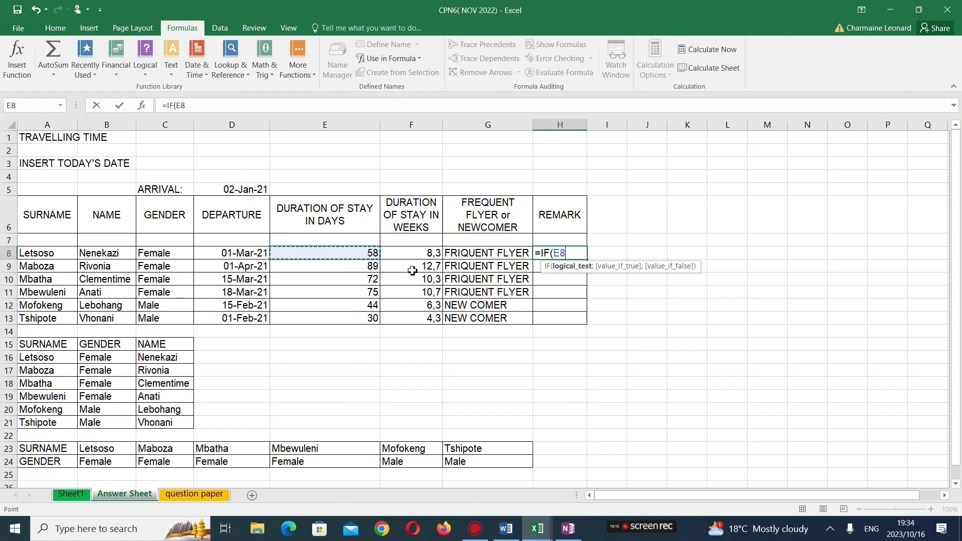
text(>=)
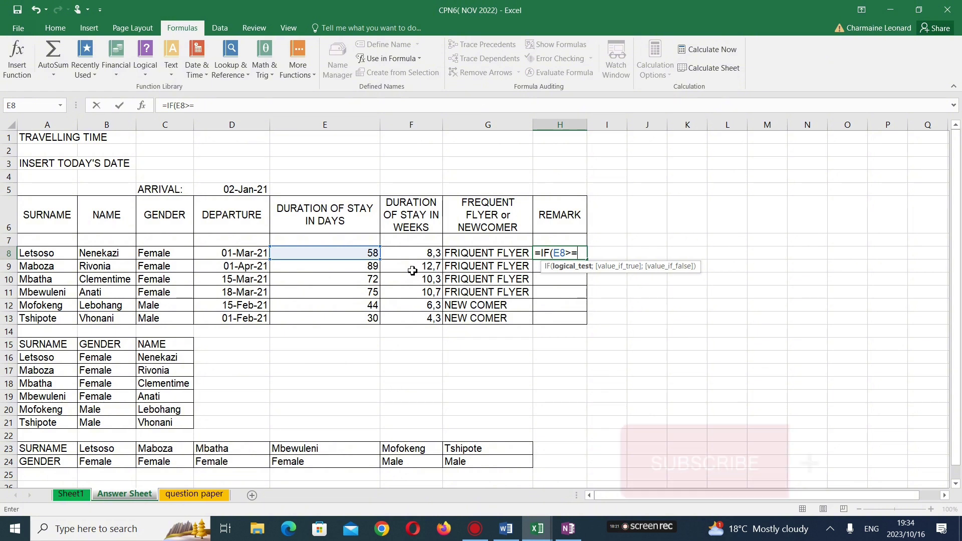
text(75)
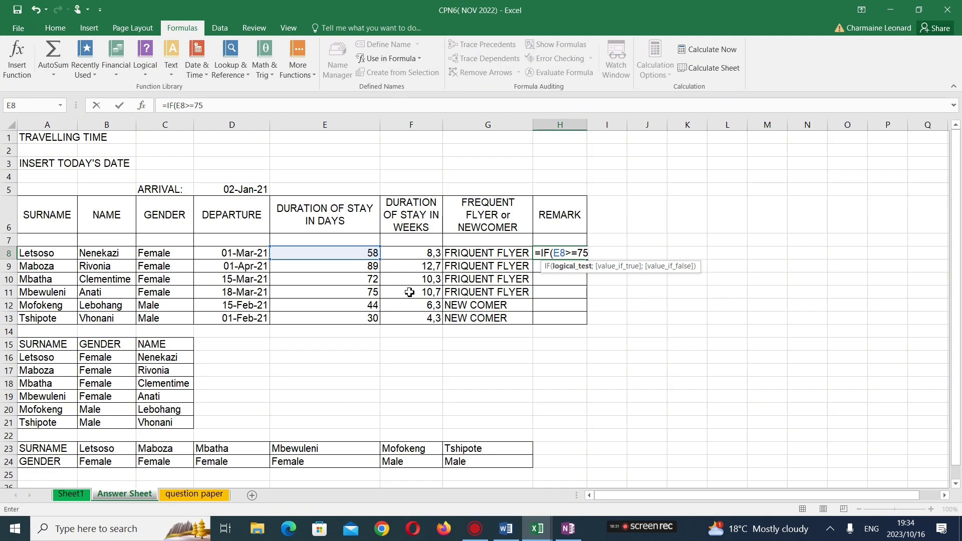
text(;)
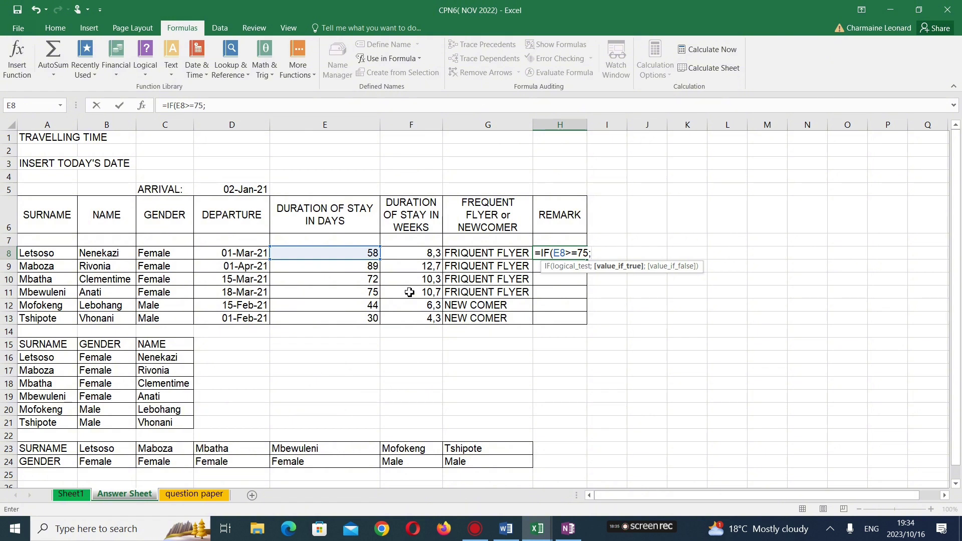
text("TRAVELLER)
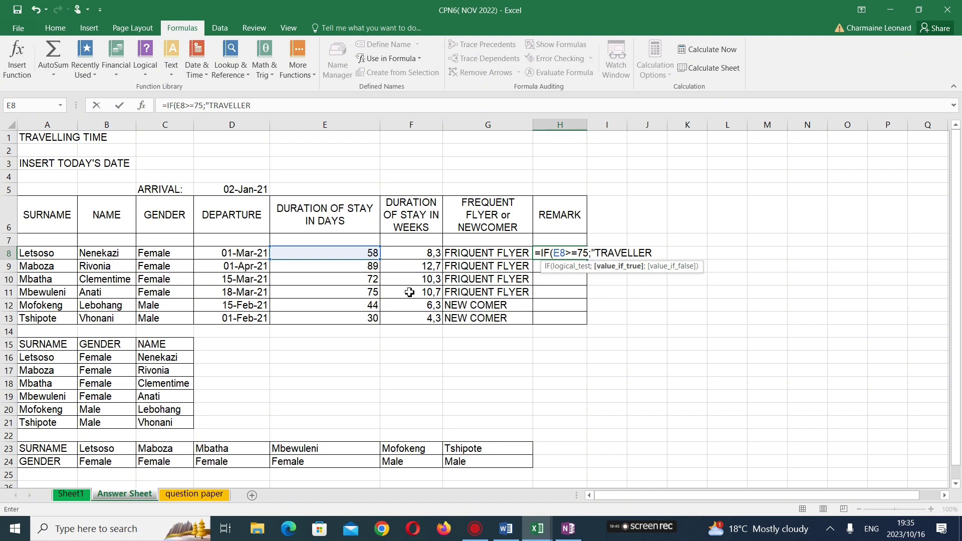
text(";)
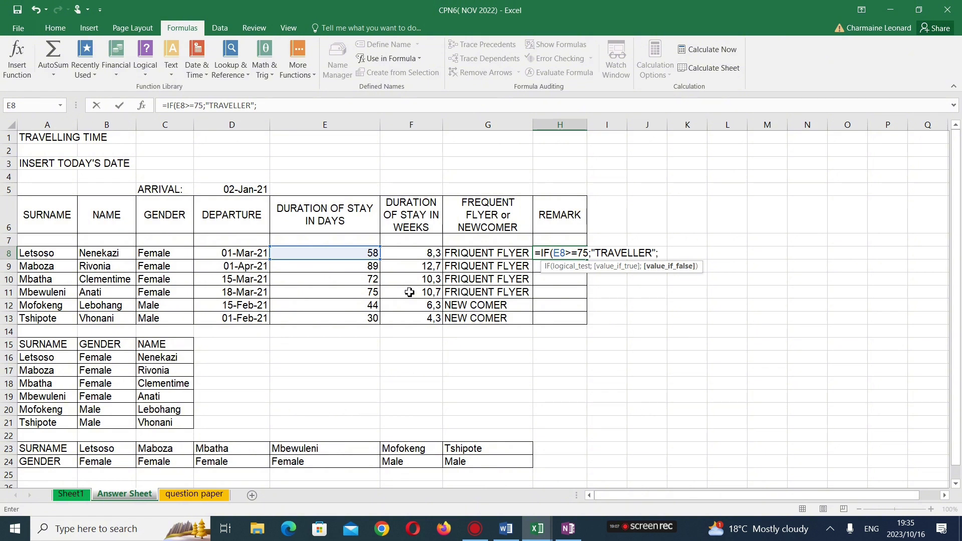
Step: Nest a second IF function as the false value in H8, with the logical test E8>=44 and "SELDOM TRAVELS" as its true value
text(IF)
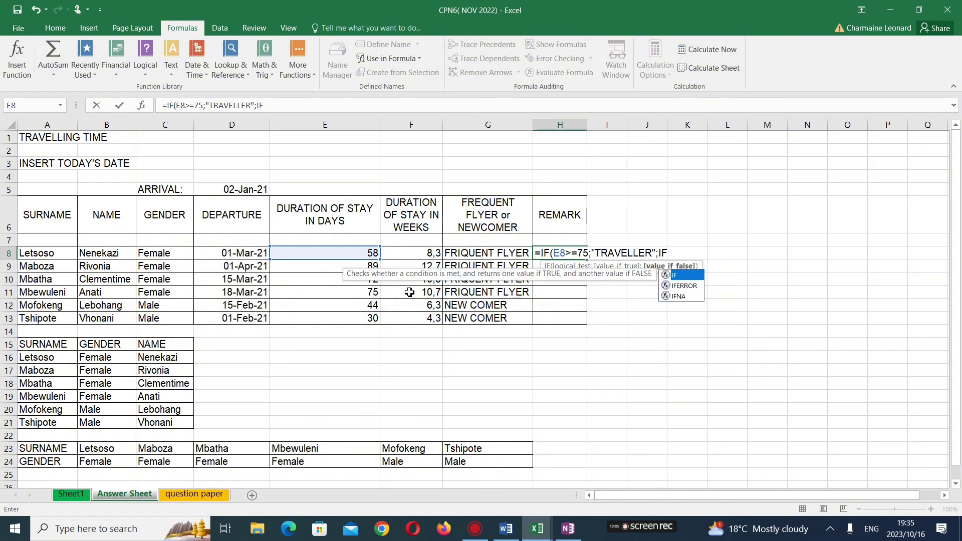
text(()
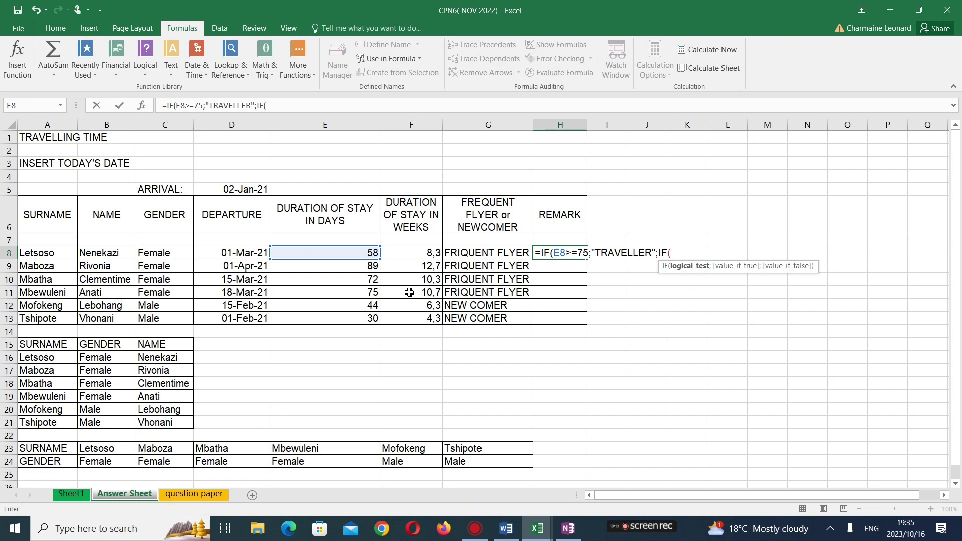
click(366, 253)
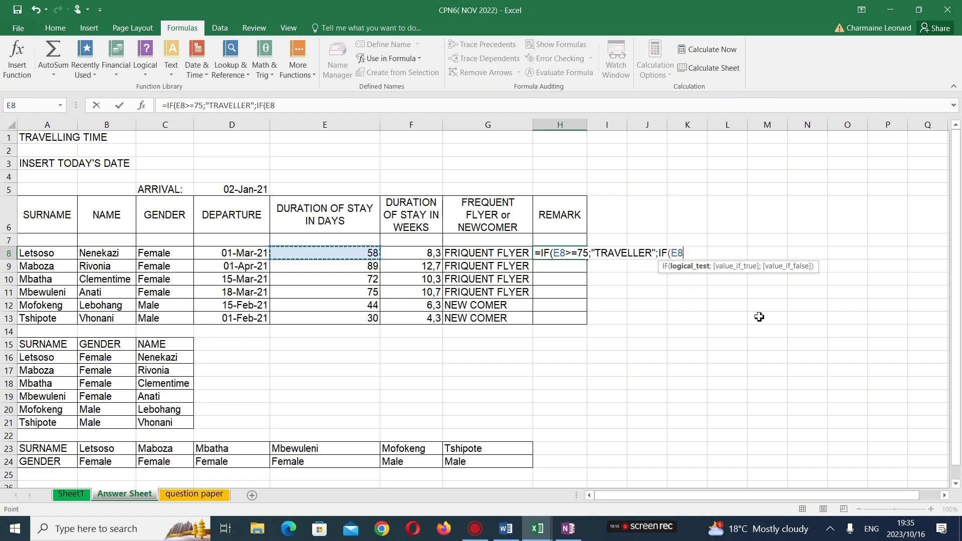
text(>=)
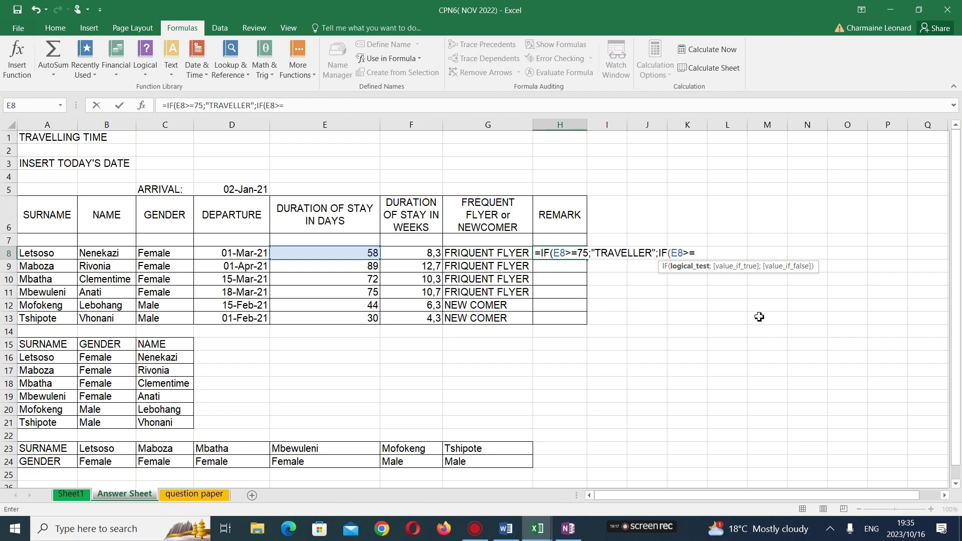
text(44;)
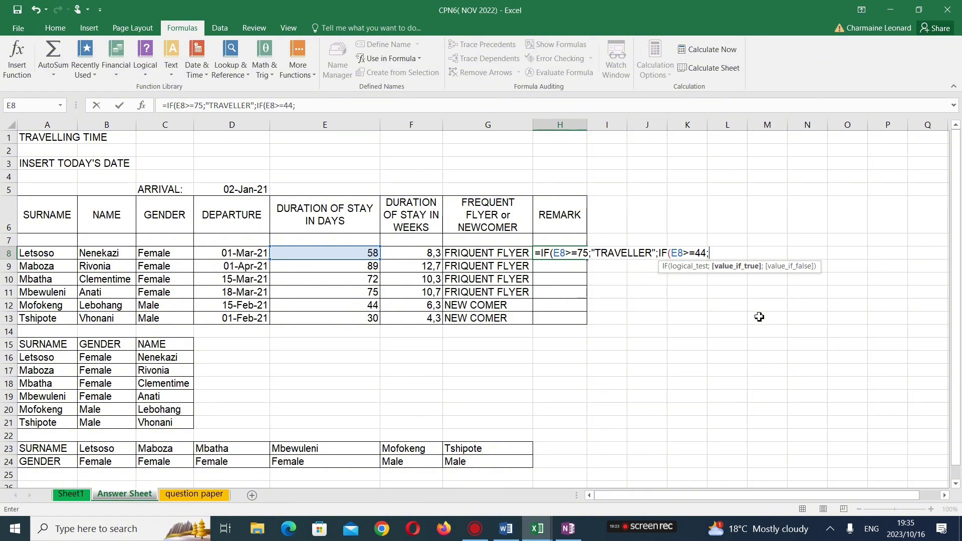
text("SELDOM)
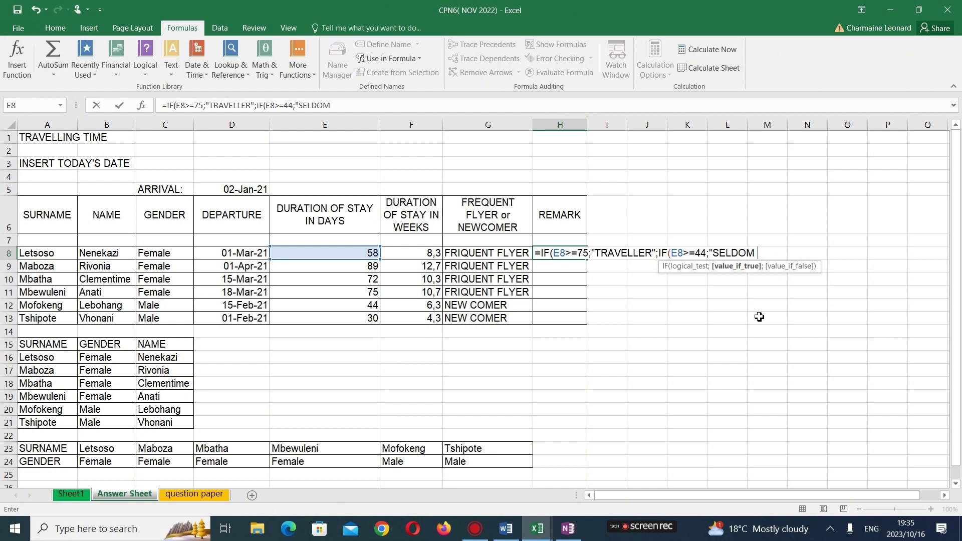
text( TRAVEL)
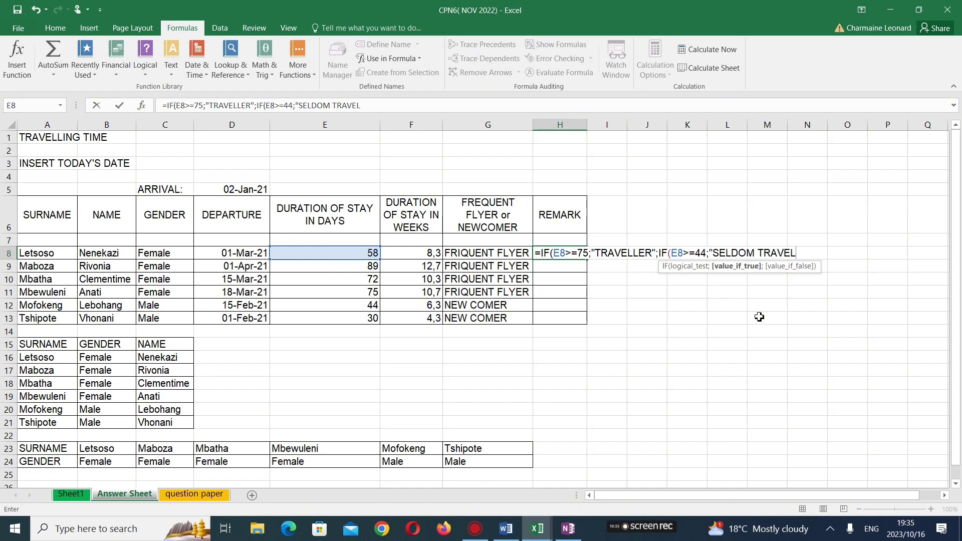
text(S")
text(;)
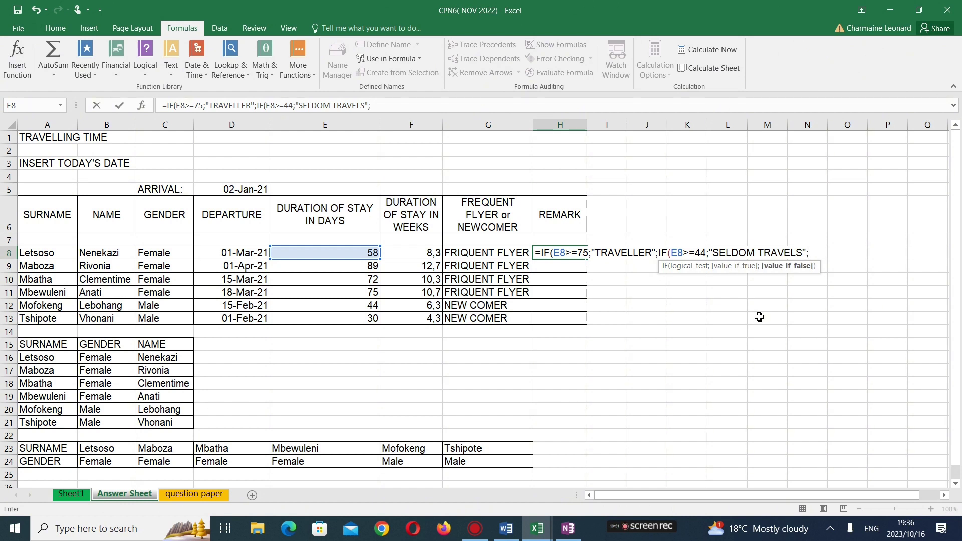
Step: Complete the nested IF formula in H8 with "HOMEBODY" as the final false value
text("HOMEBOD)
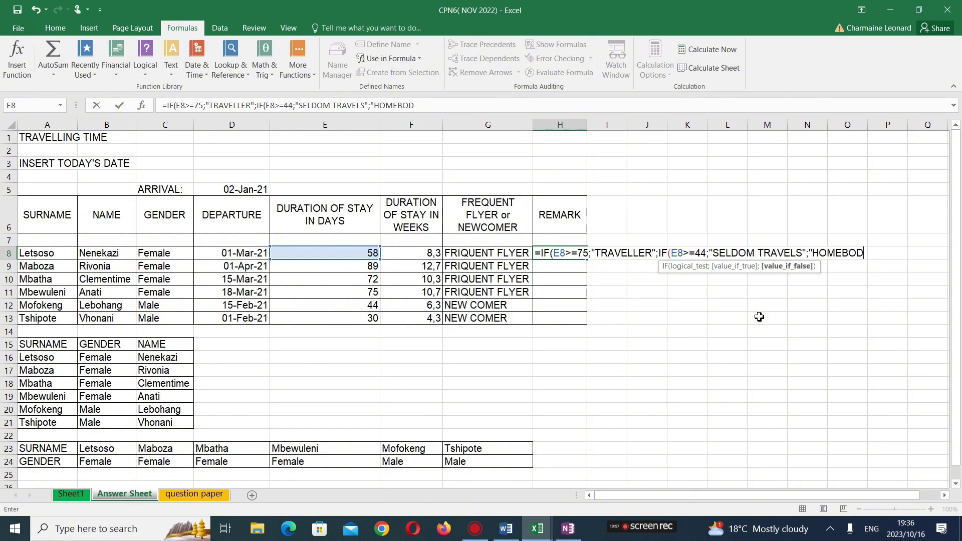
text(Y")))
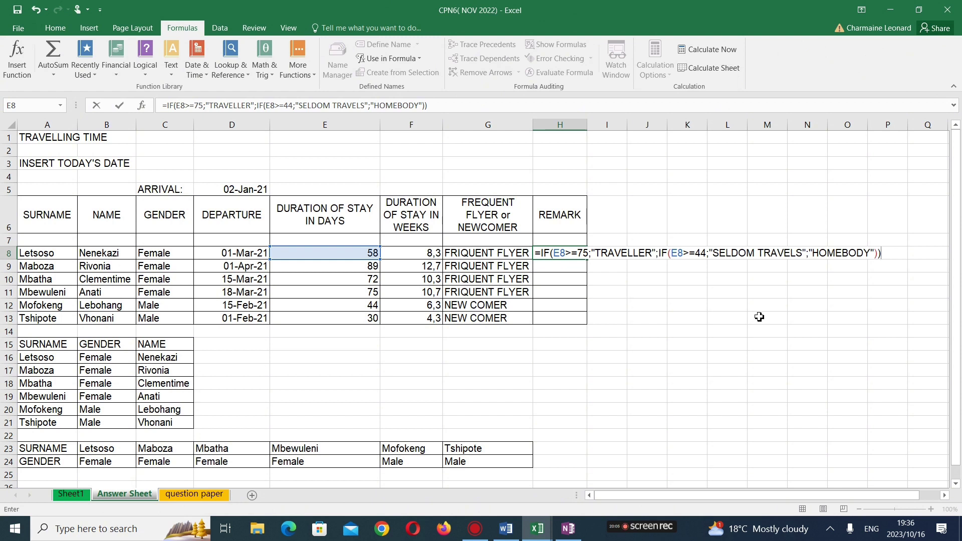
key(Return)
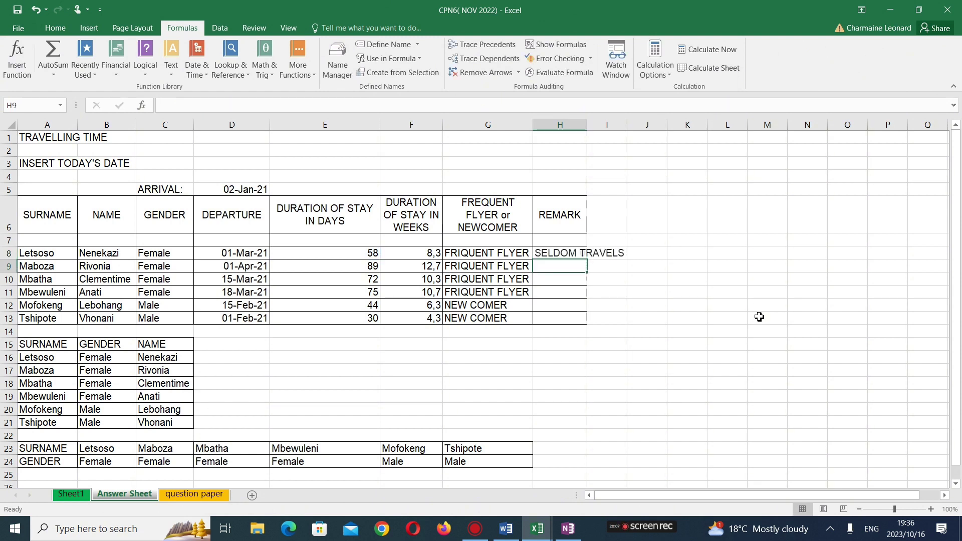
Step: Widen column H to fit its text and copy the H8 formula down to H13
drag(586, 124, 628, 125)
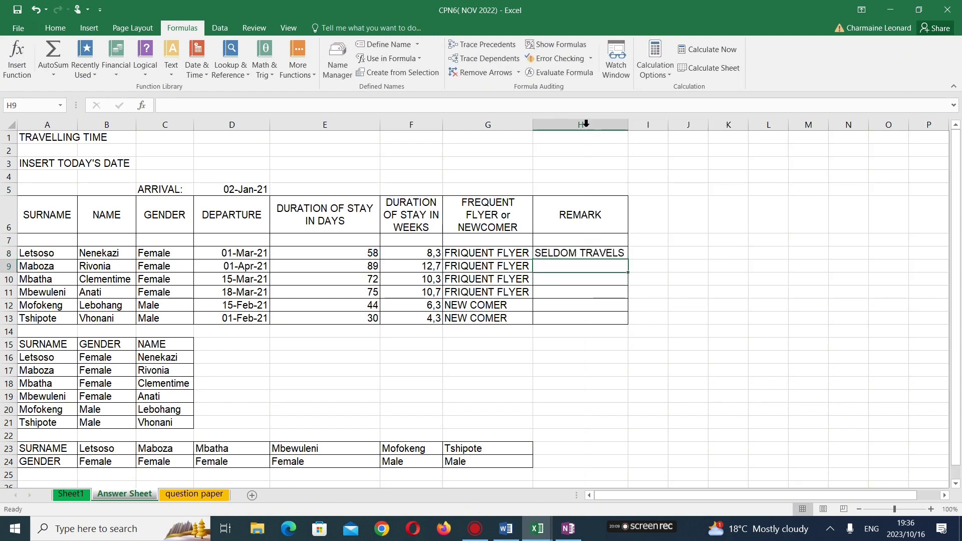
click(622, 252)
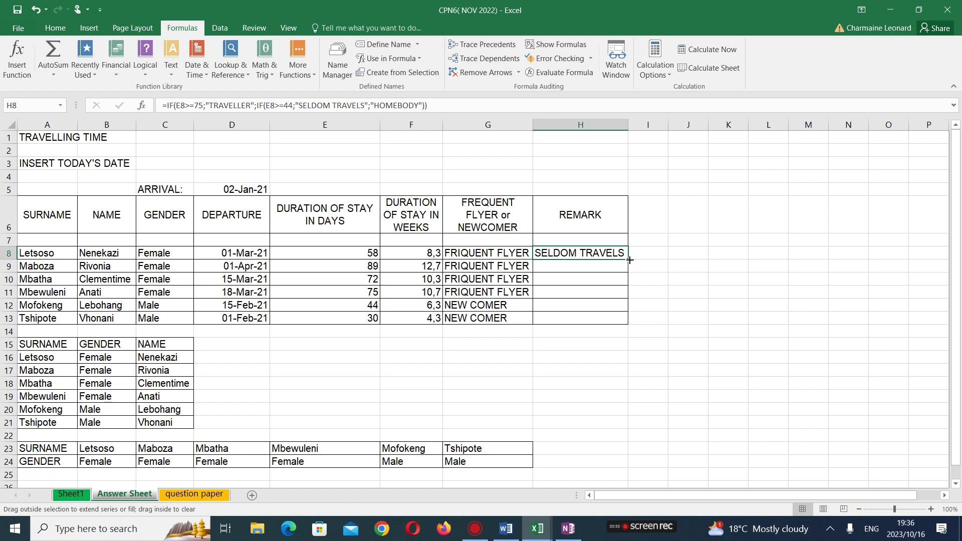
drag(630, 260, 627, 272)
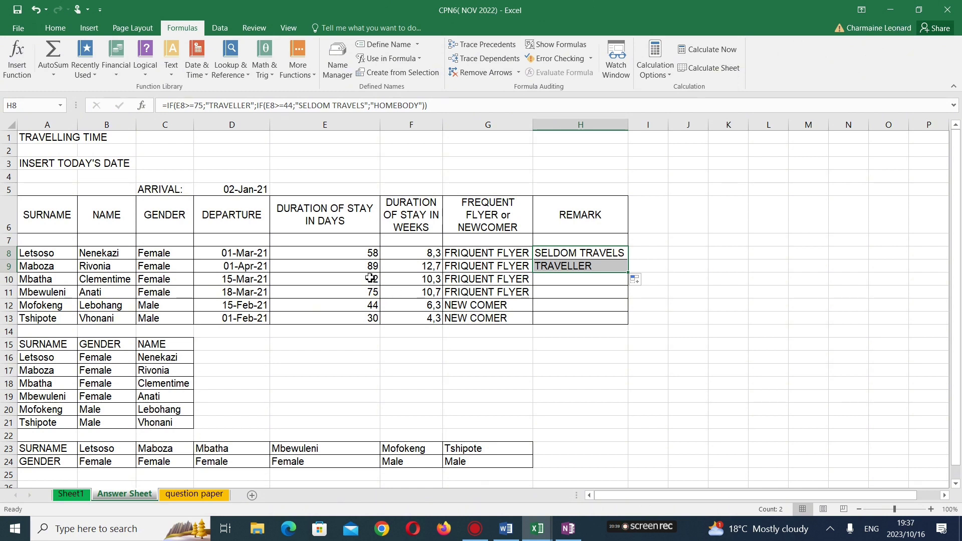
drag(627, 272, 628, 281)
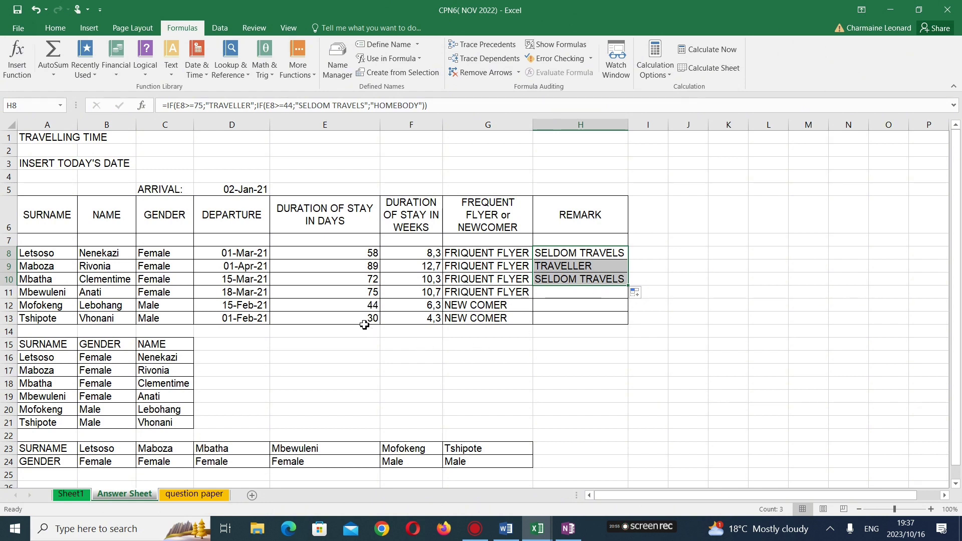
drag(628, 285, 627, 324)
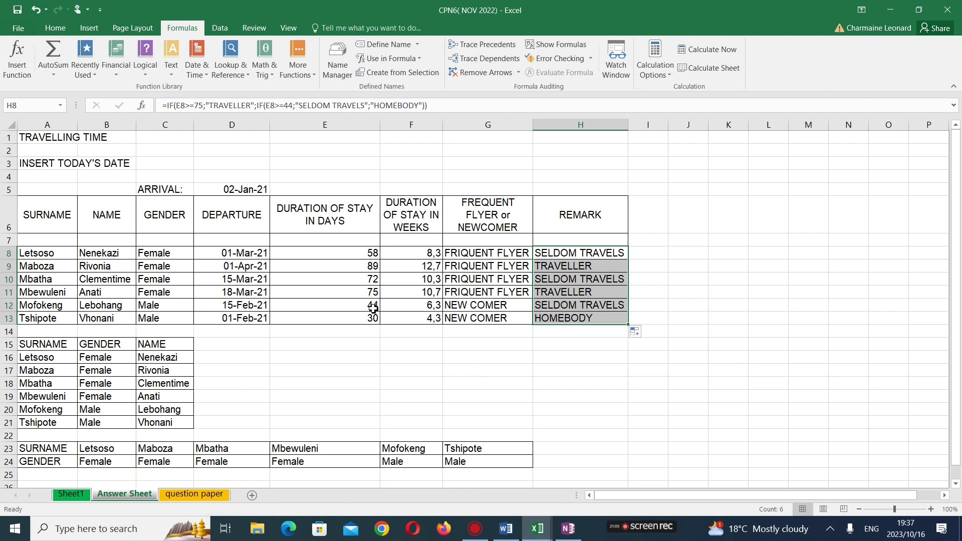
click(577, 360)
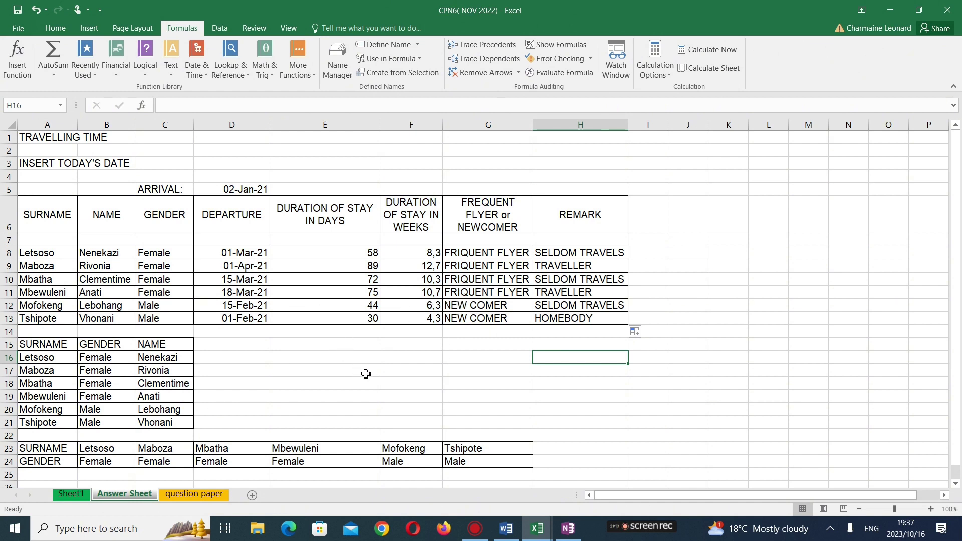
Step: Check the remaining instructions on the question paper and display the formulas in the Answer Sheet cells
click(197, 495)
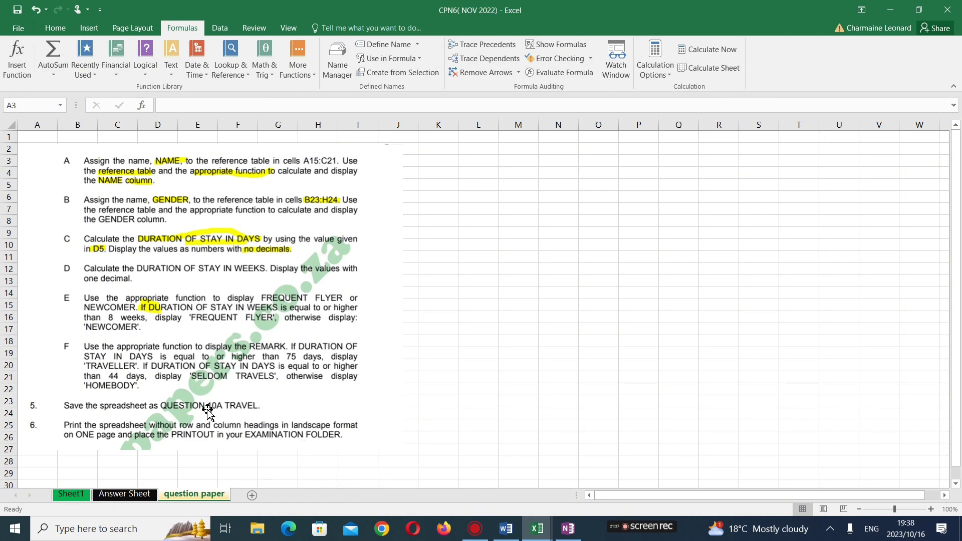
click(121, 496)
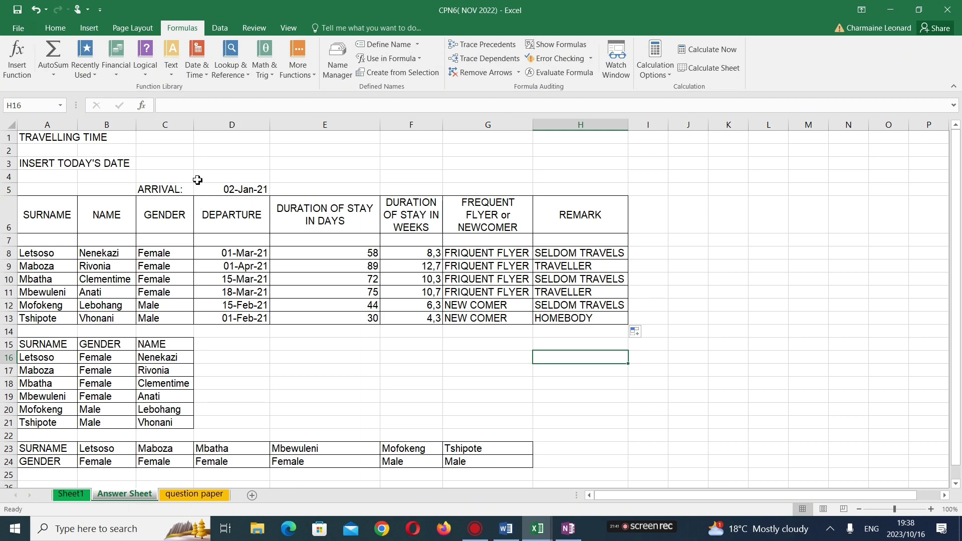
click(544, 45)
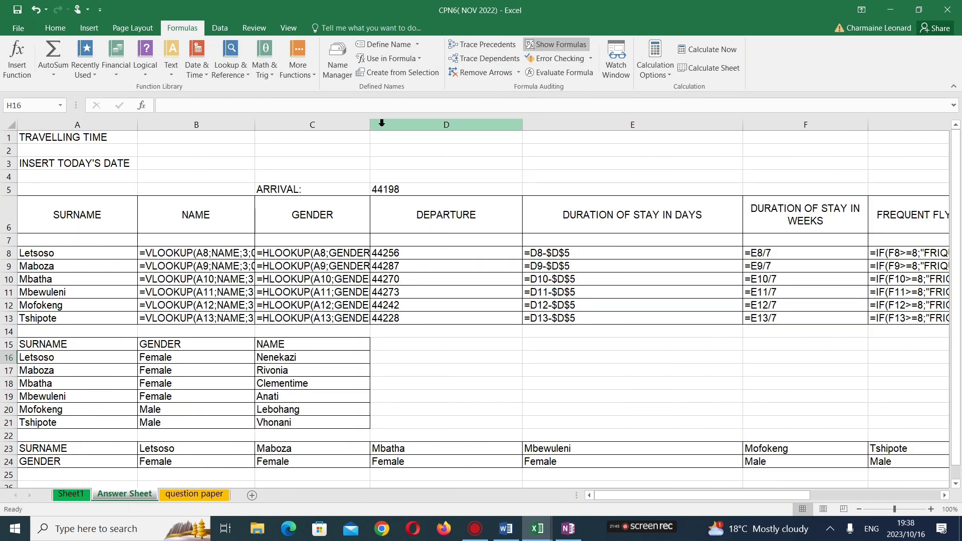
Step: Widen columns C and G and narrow columns D, E and F in the formula view, and switch the sheet back to showing values
drag(374, 126, 403, 125)
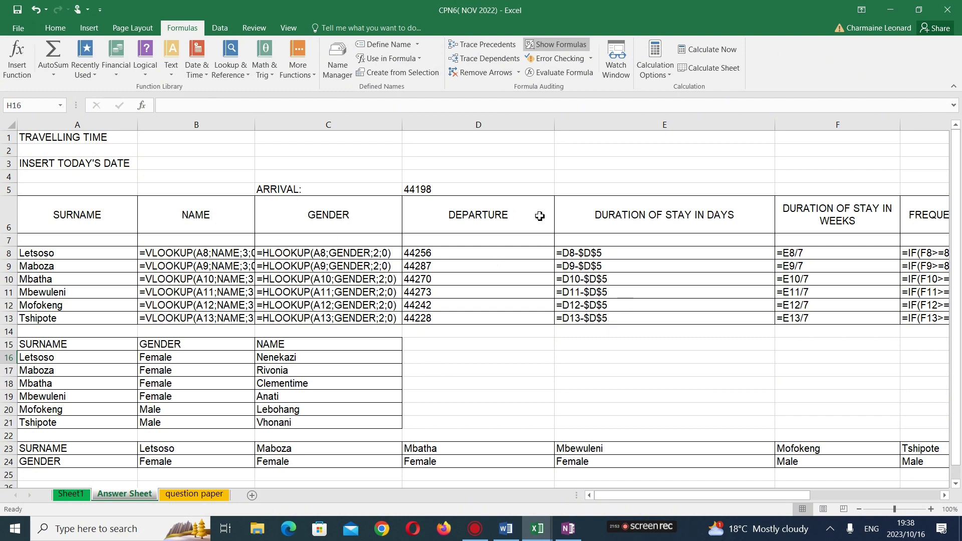
drag(552, 130, 504, 129)
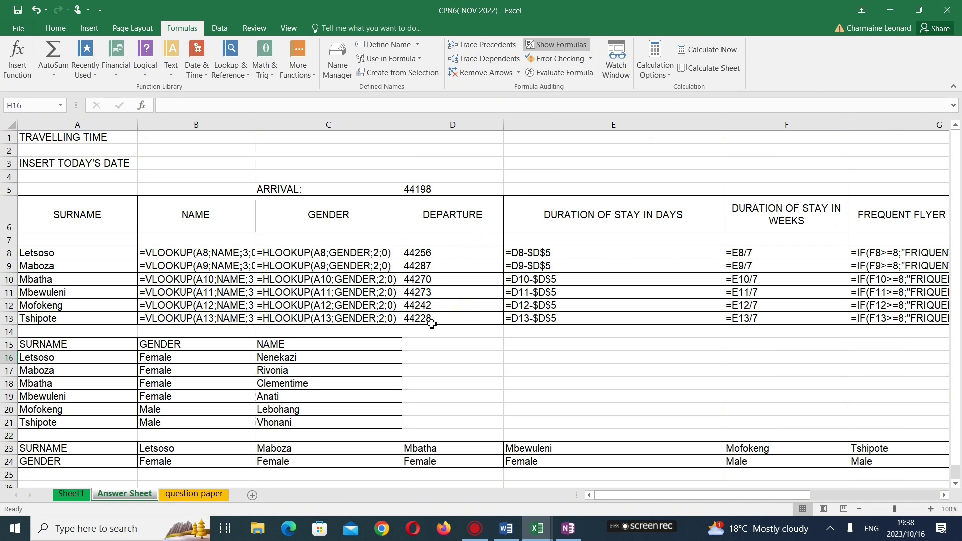
drag(726, 129, 639, 127)
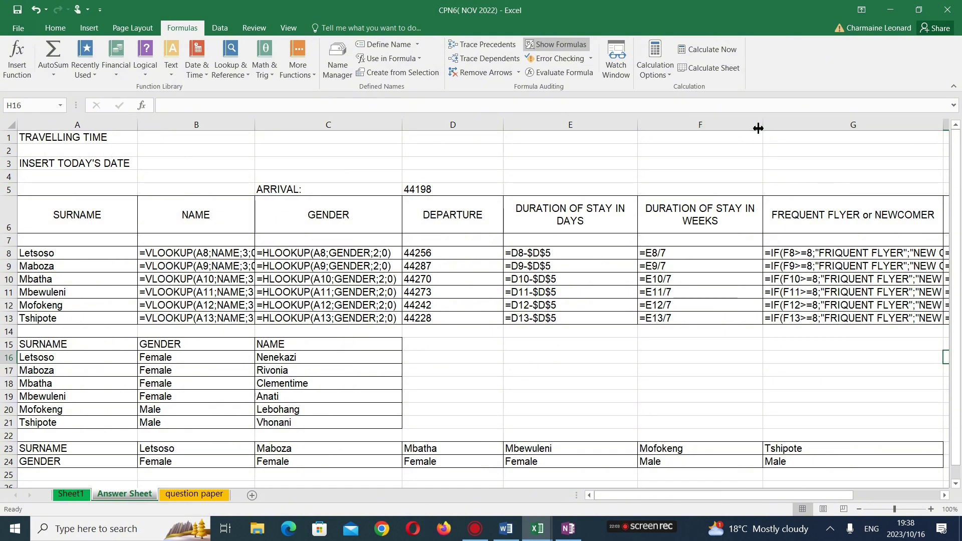
drag(762, 127, 726, 128)
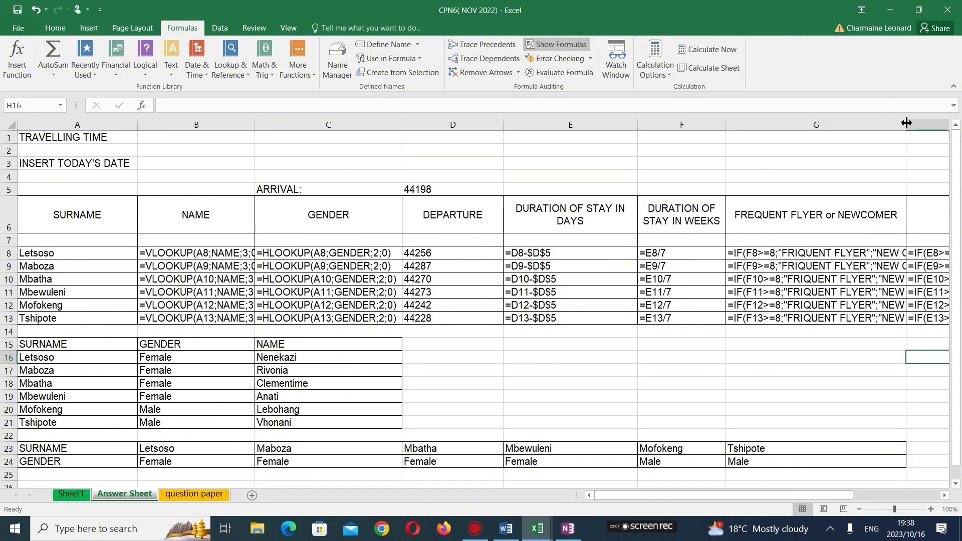
drag(907, 123, 935, 124)
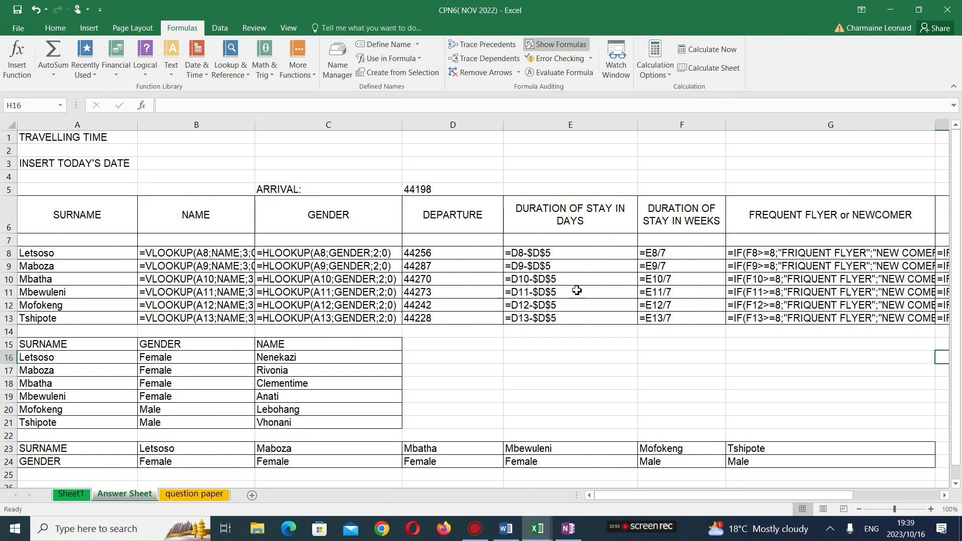
click(566, 45)
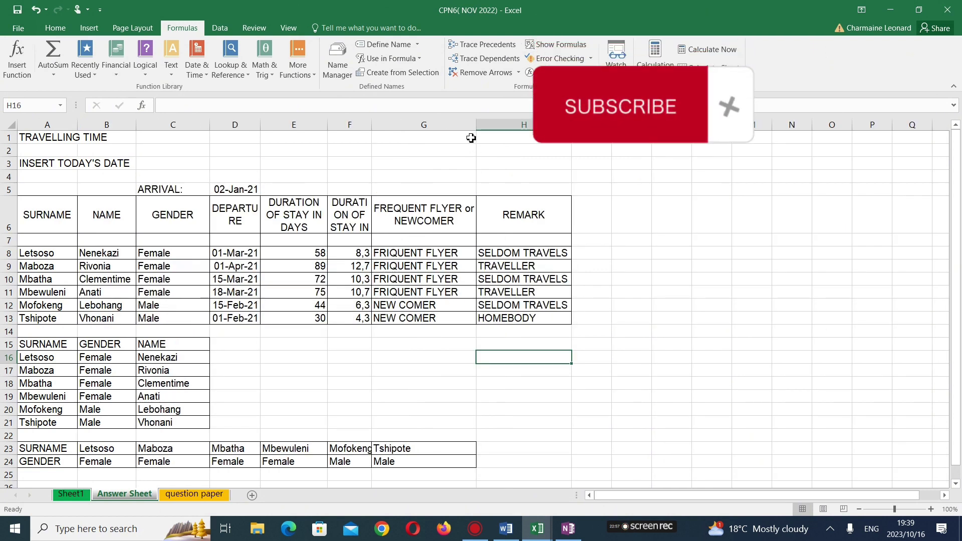